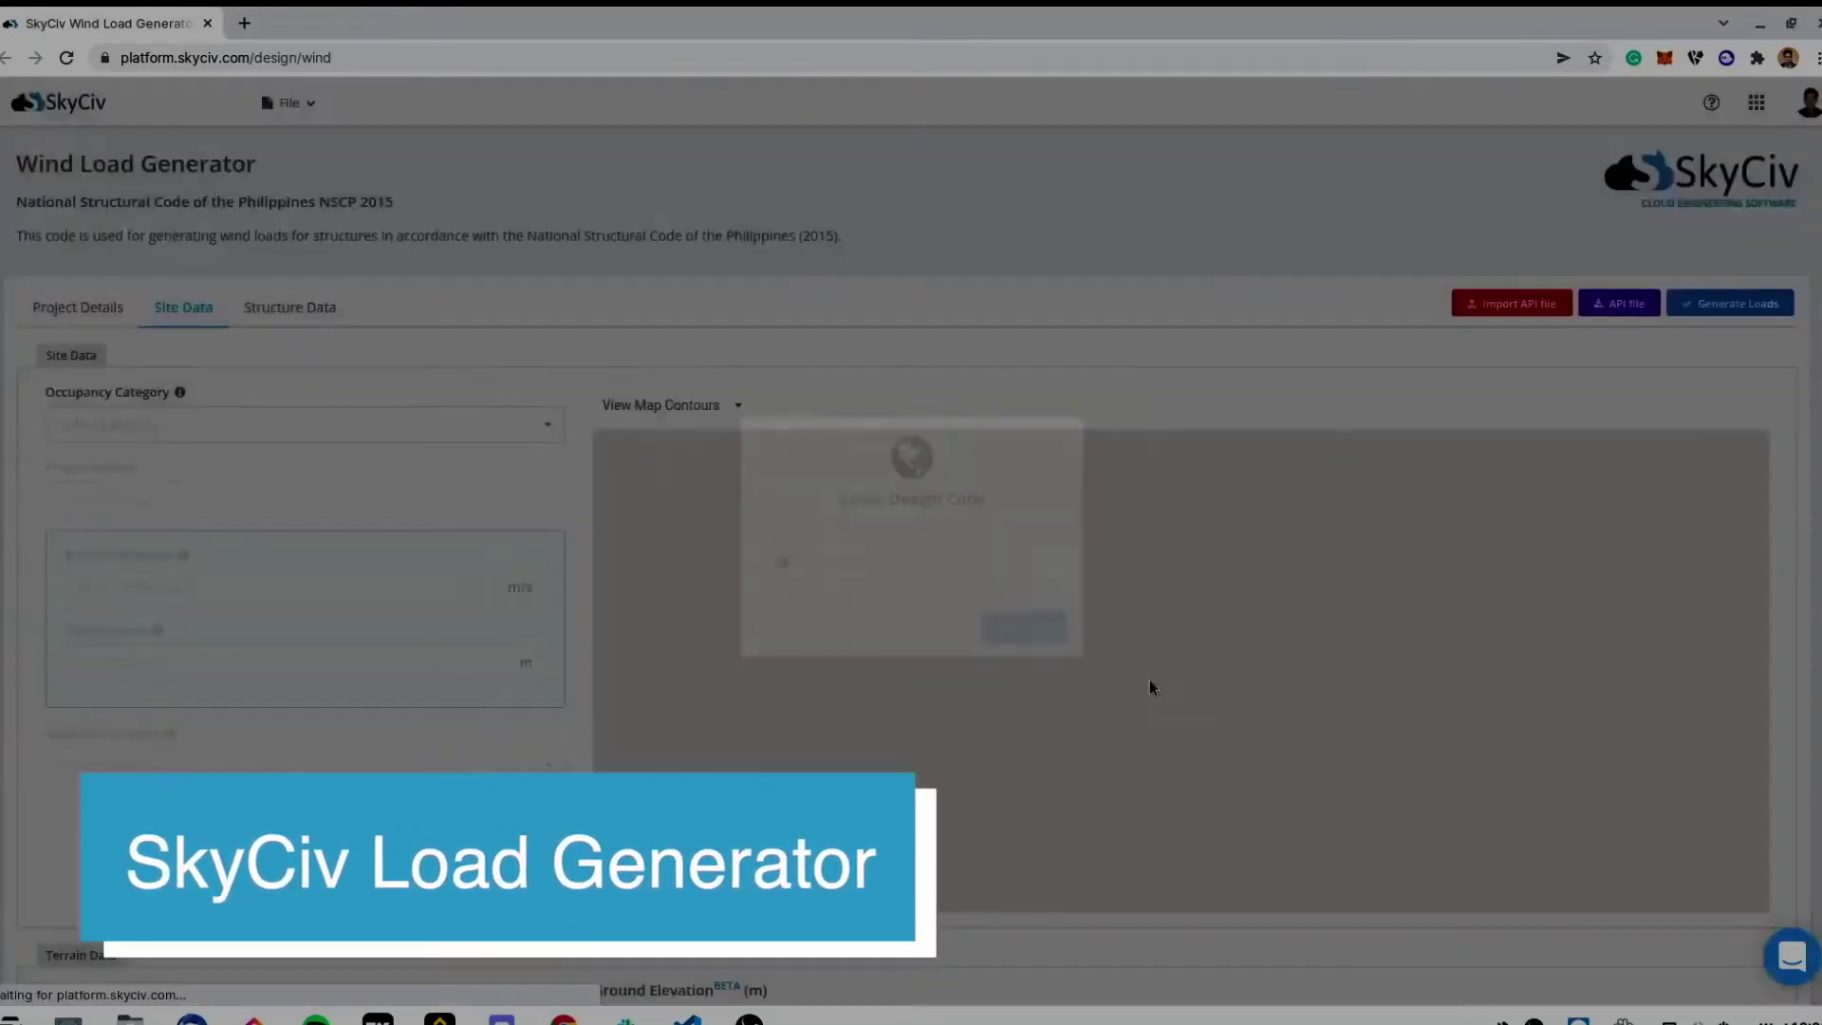
Confirm NSCP 2015, set Occupancy Category IV and enter 'manila' as the project address.
click(313, 424)
click(285, 570)
click(272, 498)
text(manila)
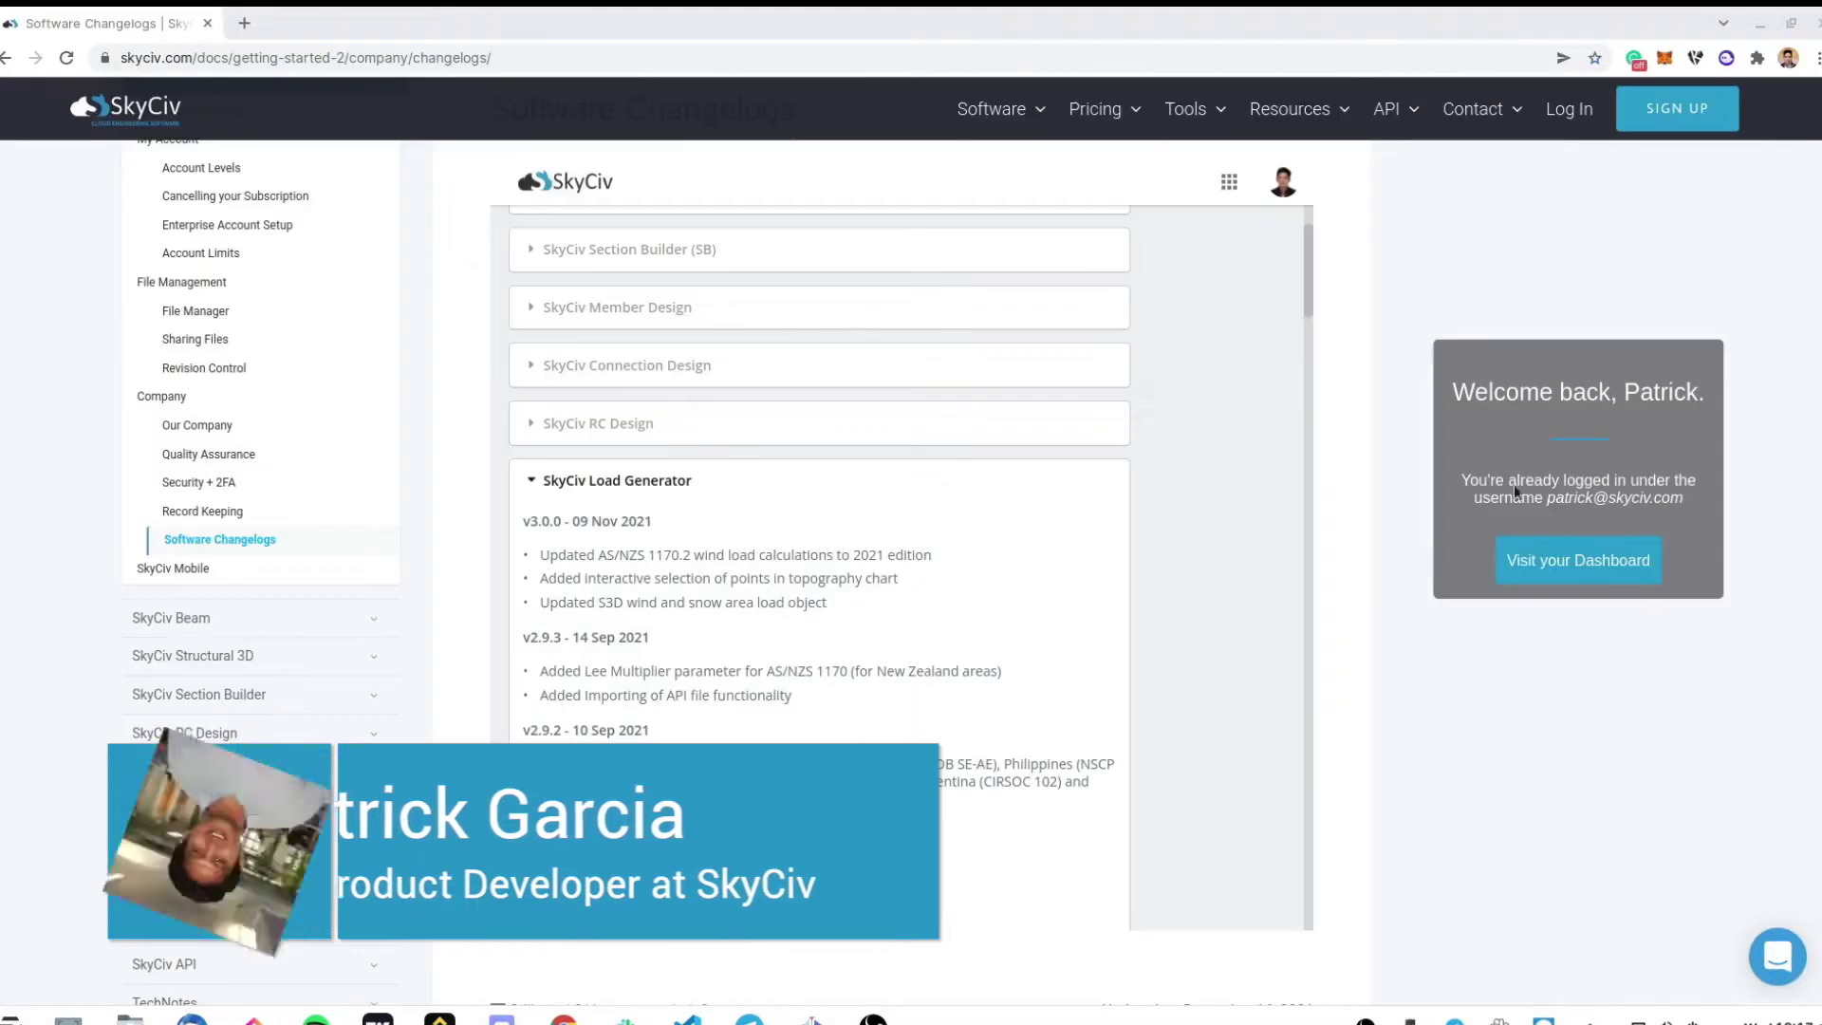
Scroll down the Software Changelogs through the Load Generator version entries.
scroll(1021, 484, down, 15)
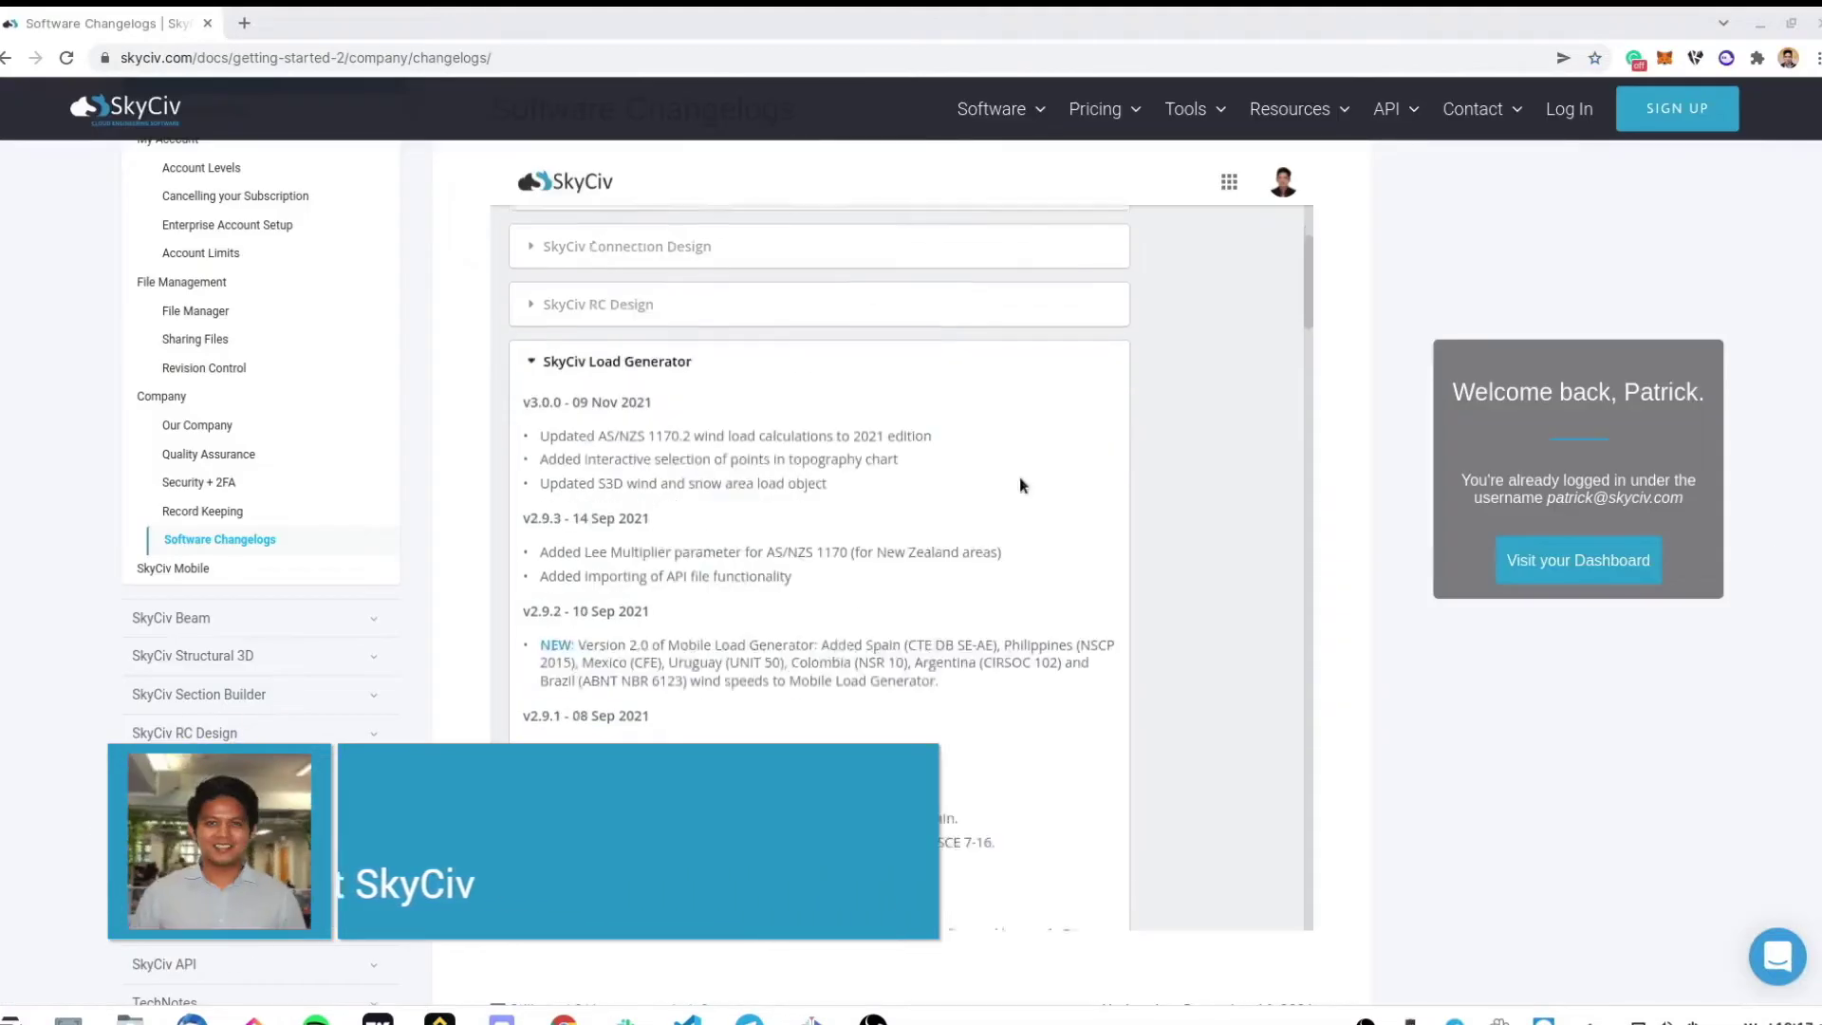
scroll(1022, 519, down, 15)
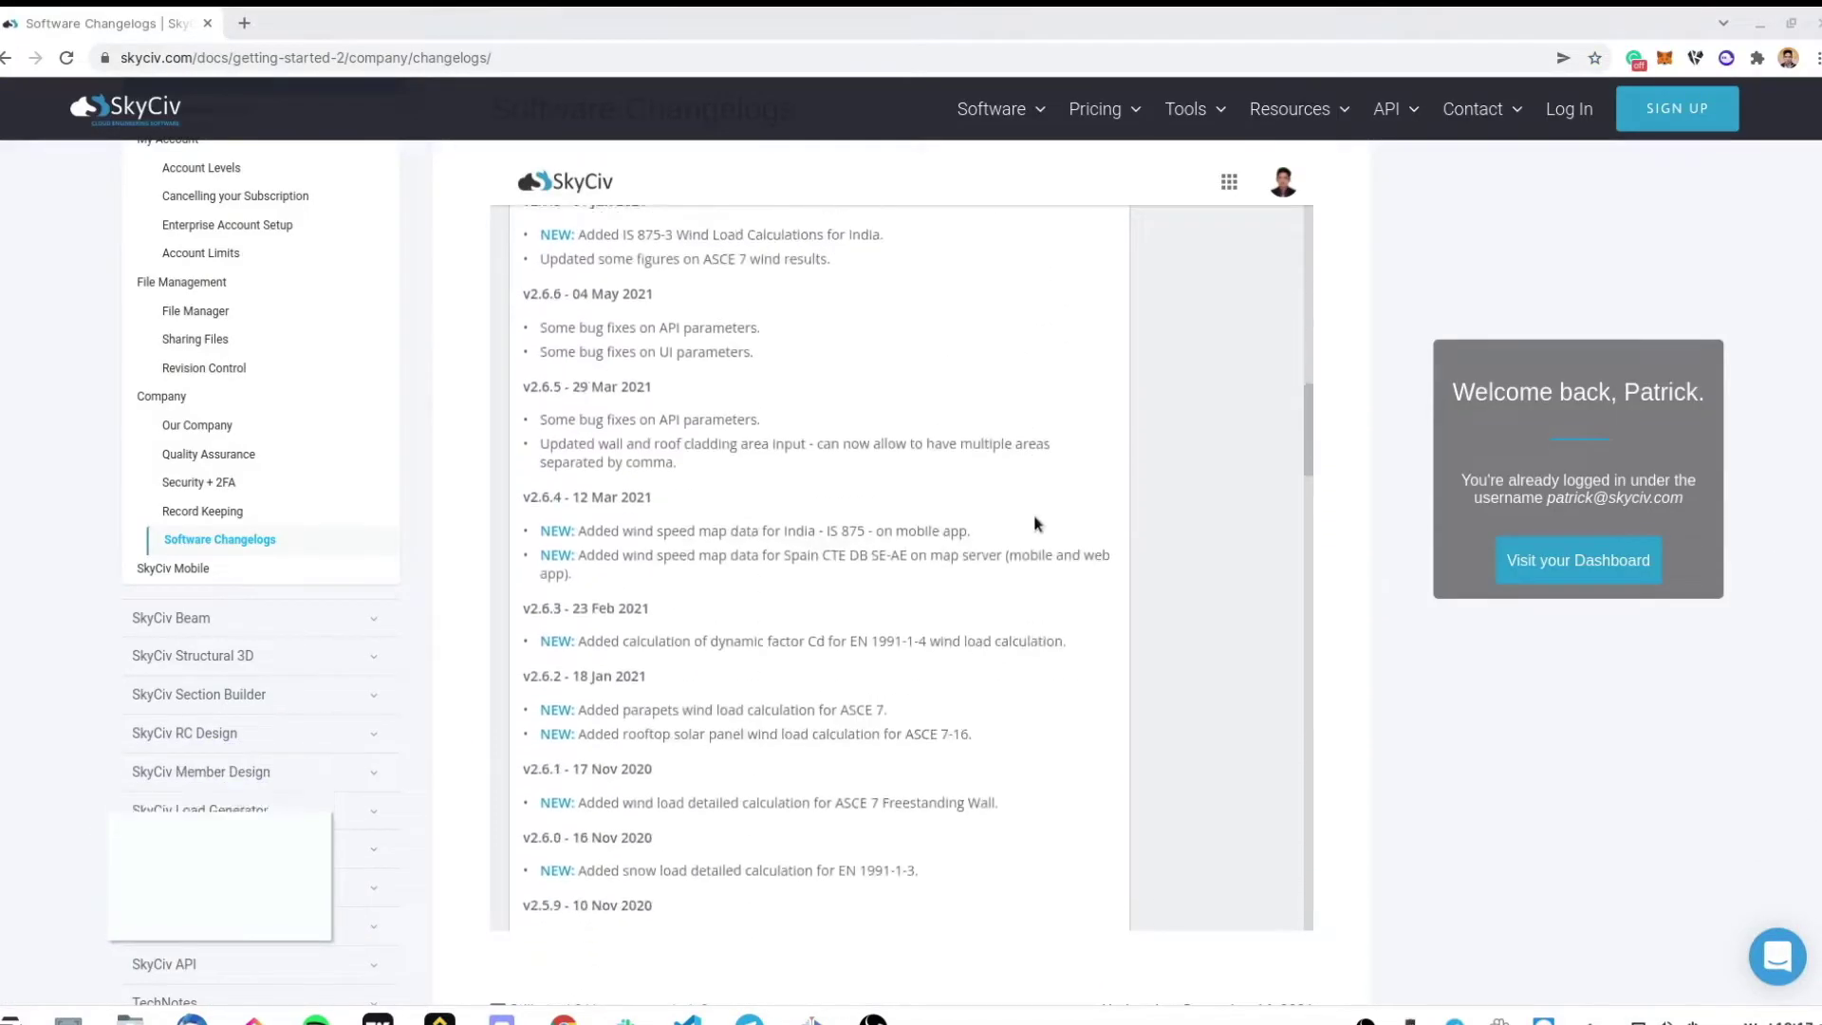
scroll(1038, 524, down, 15)
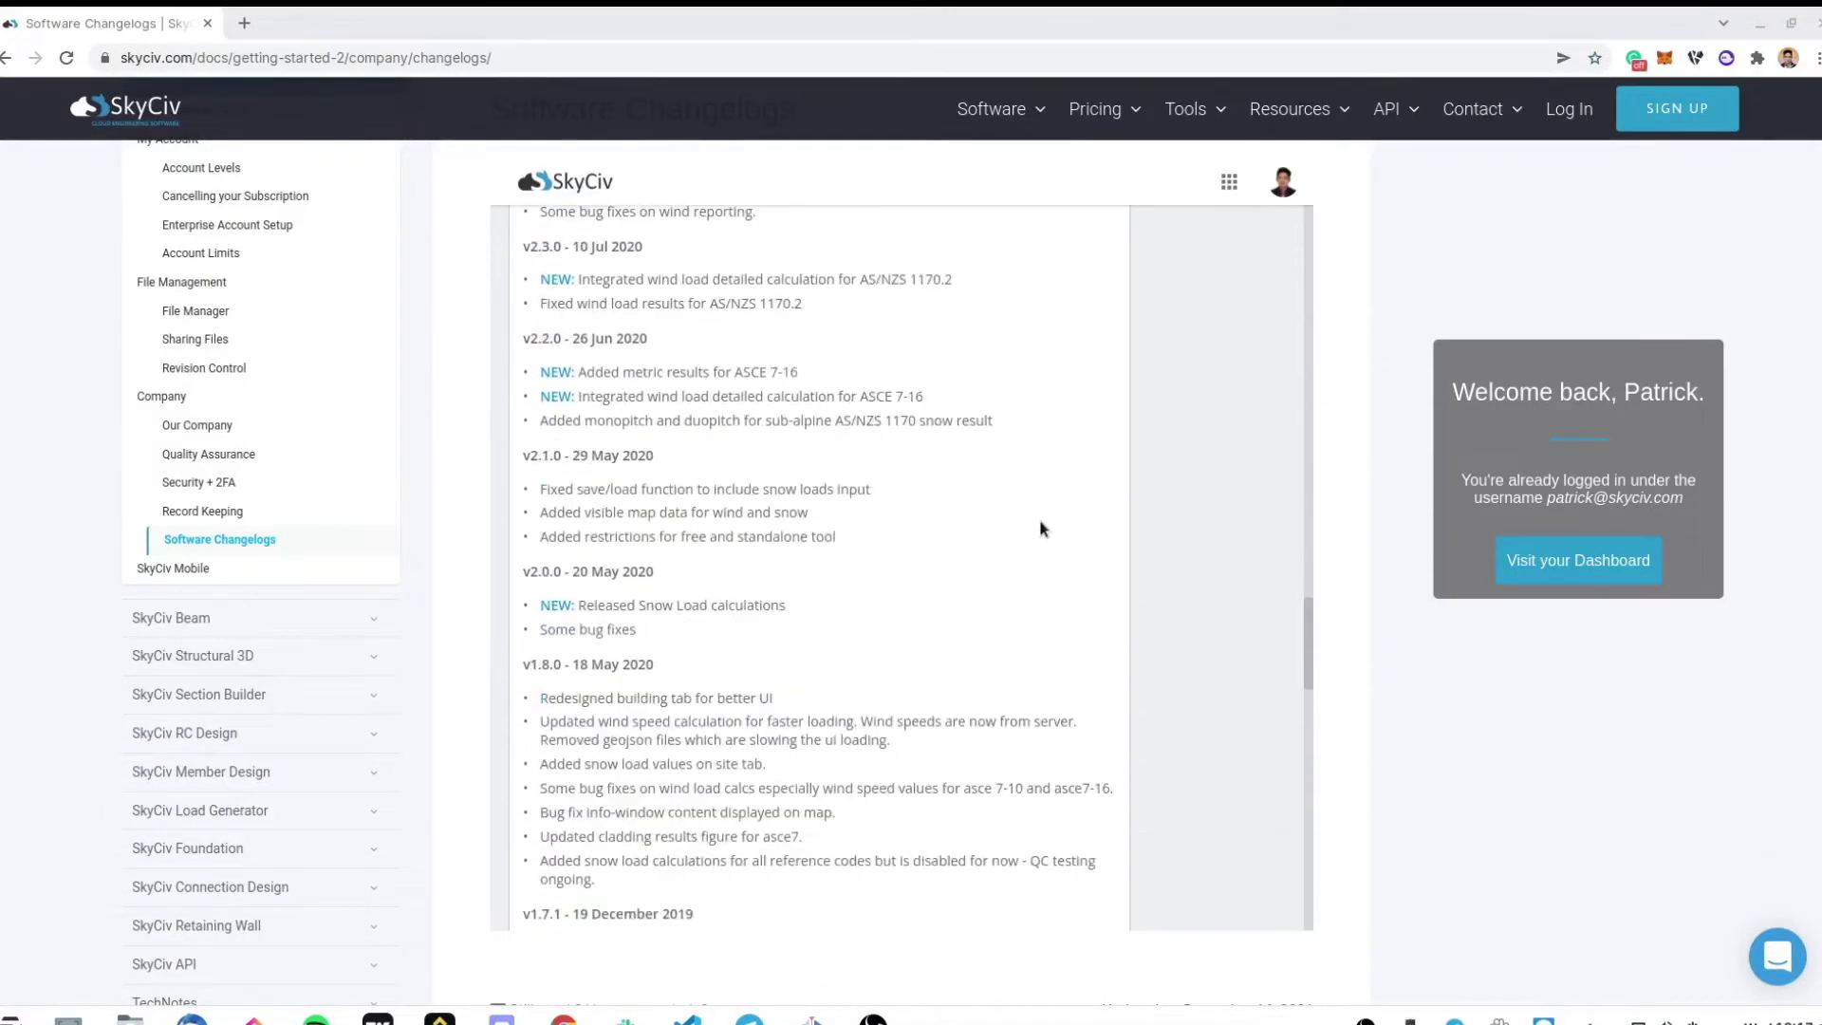
scroll(1035, 523, down, 5)
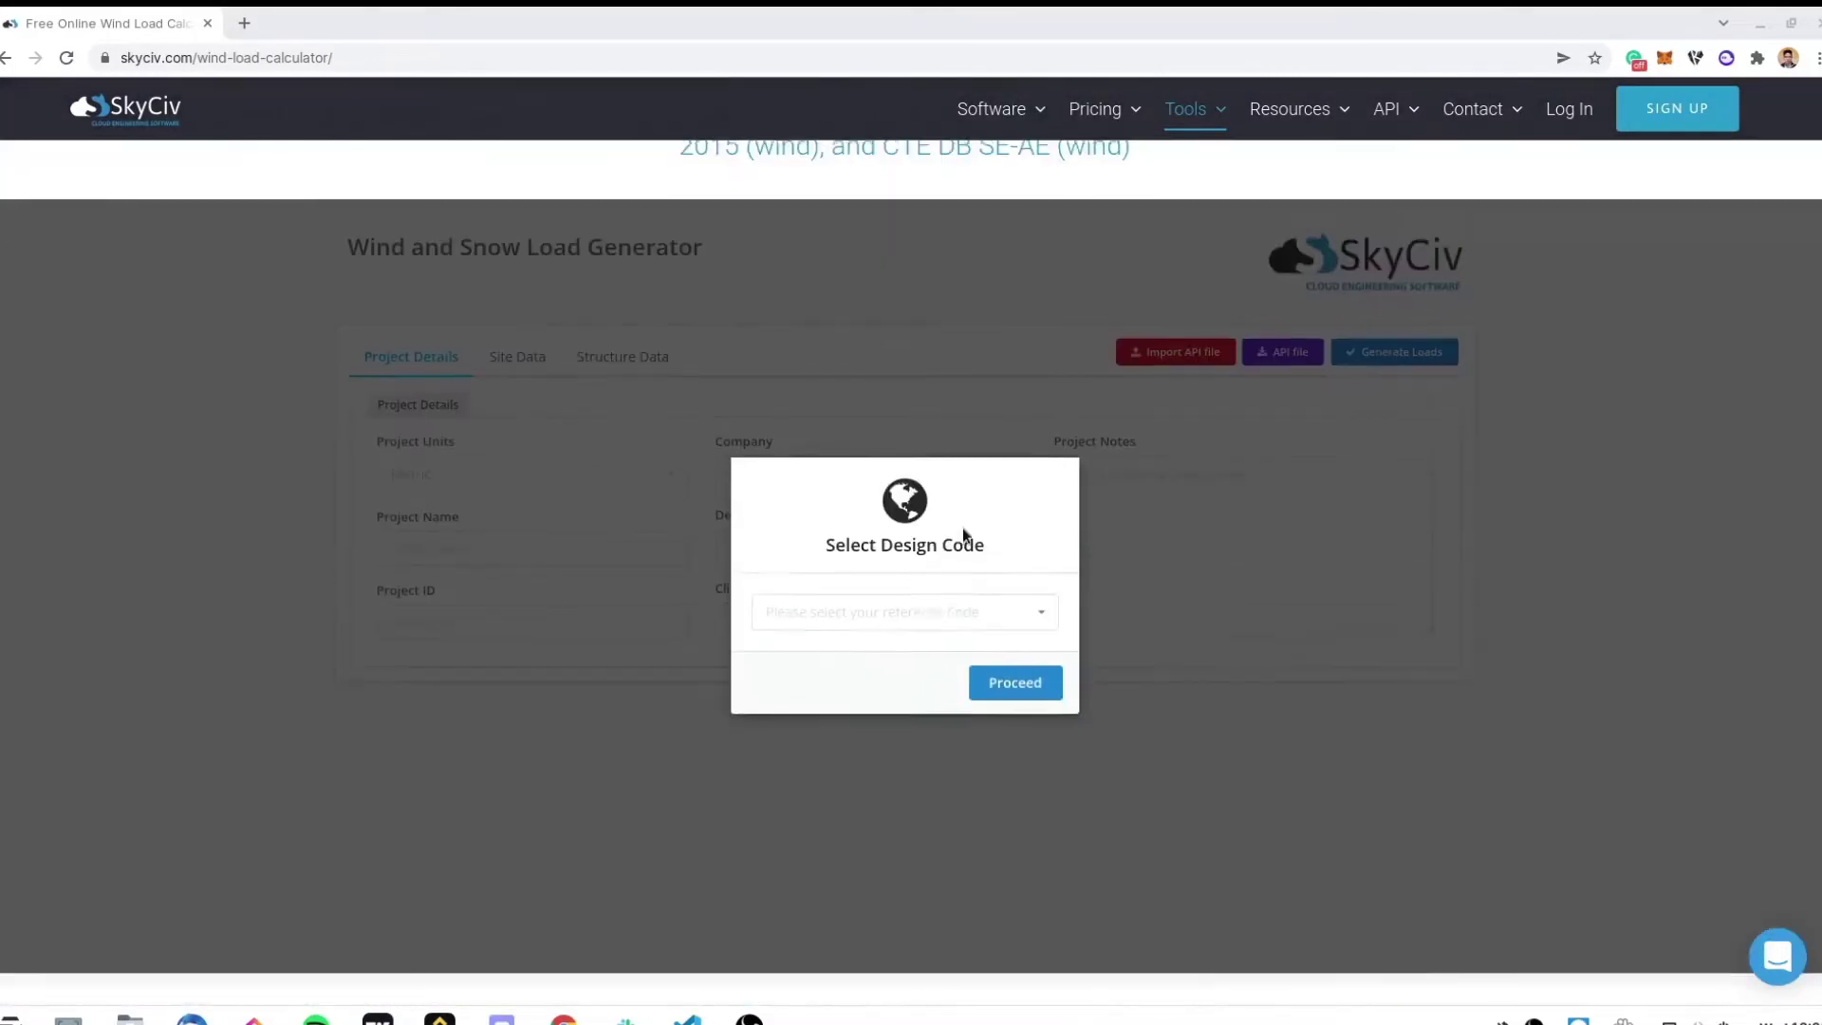
Select ASCE 7-16 as the design code and proceed to site data.
click(949, 612)
click(912, 634)
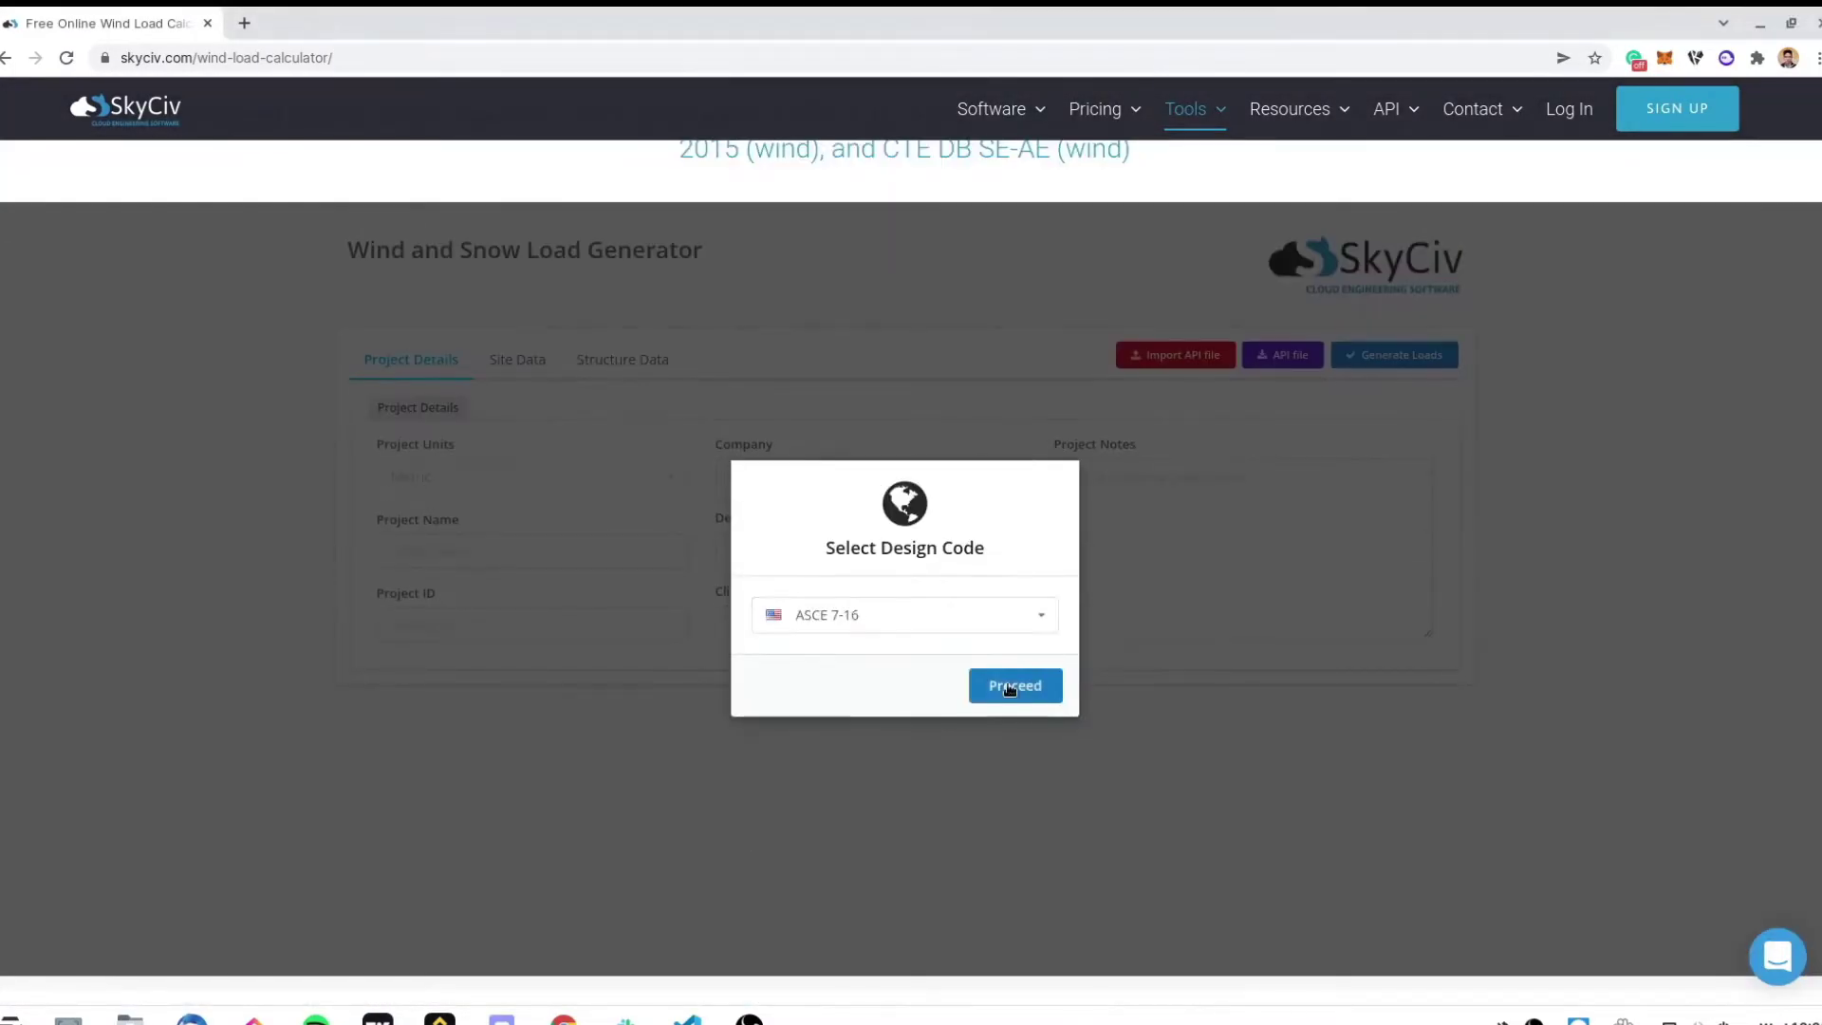
click(1012, 682)
Enter 'Minneapolis, MN, USA' as the project address and set wind source direction to S.
click(533, 626)
text(Minneapolis, MN, USA)
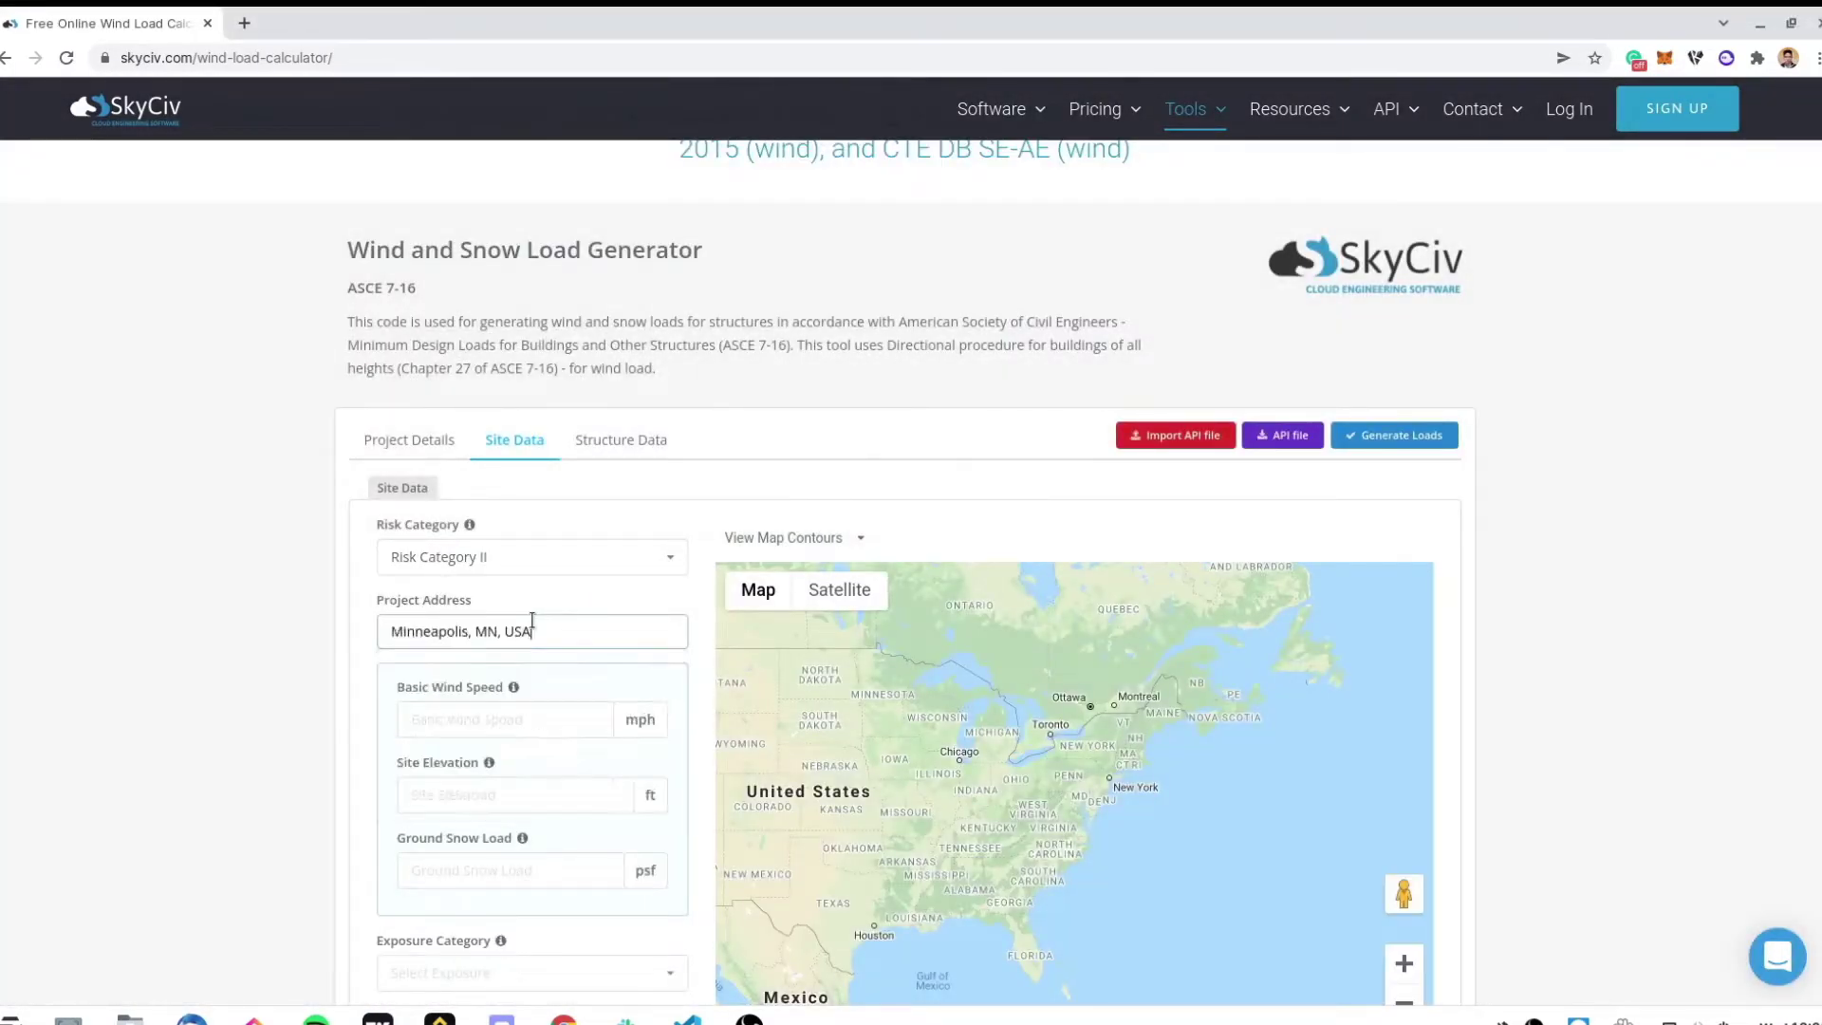
scroll(569, 683, down, 3)
click(586, 861)
click(602, 749)
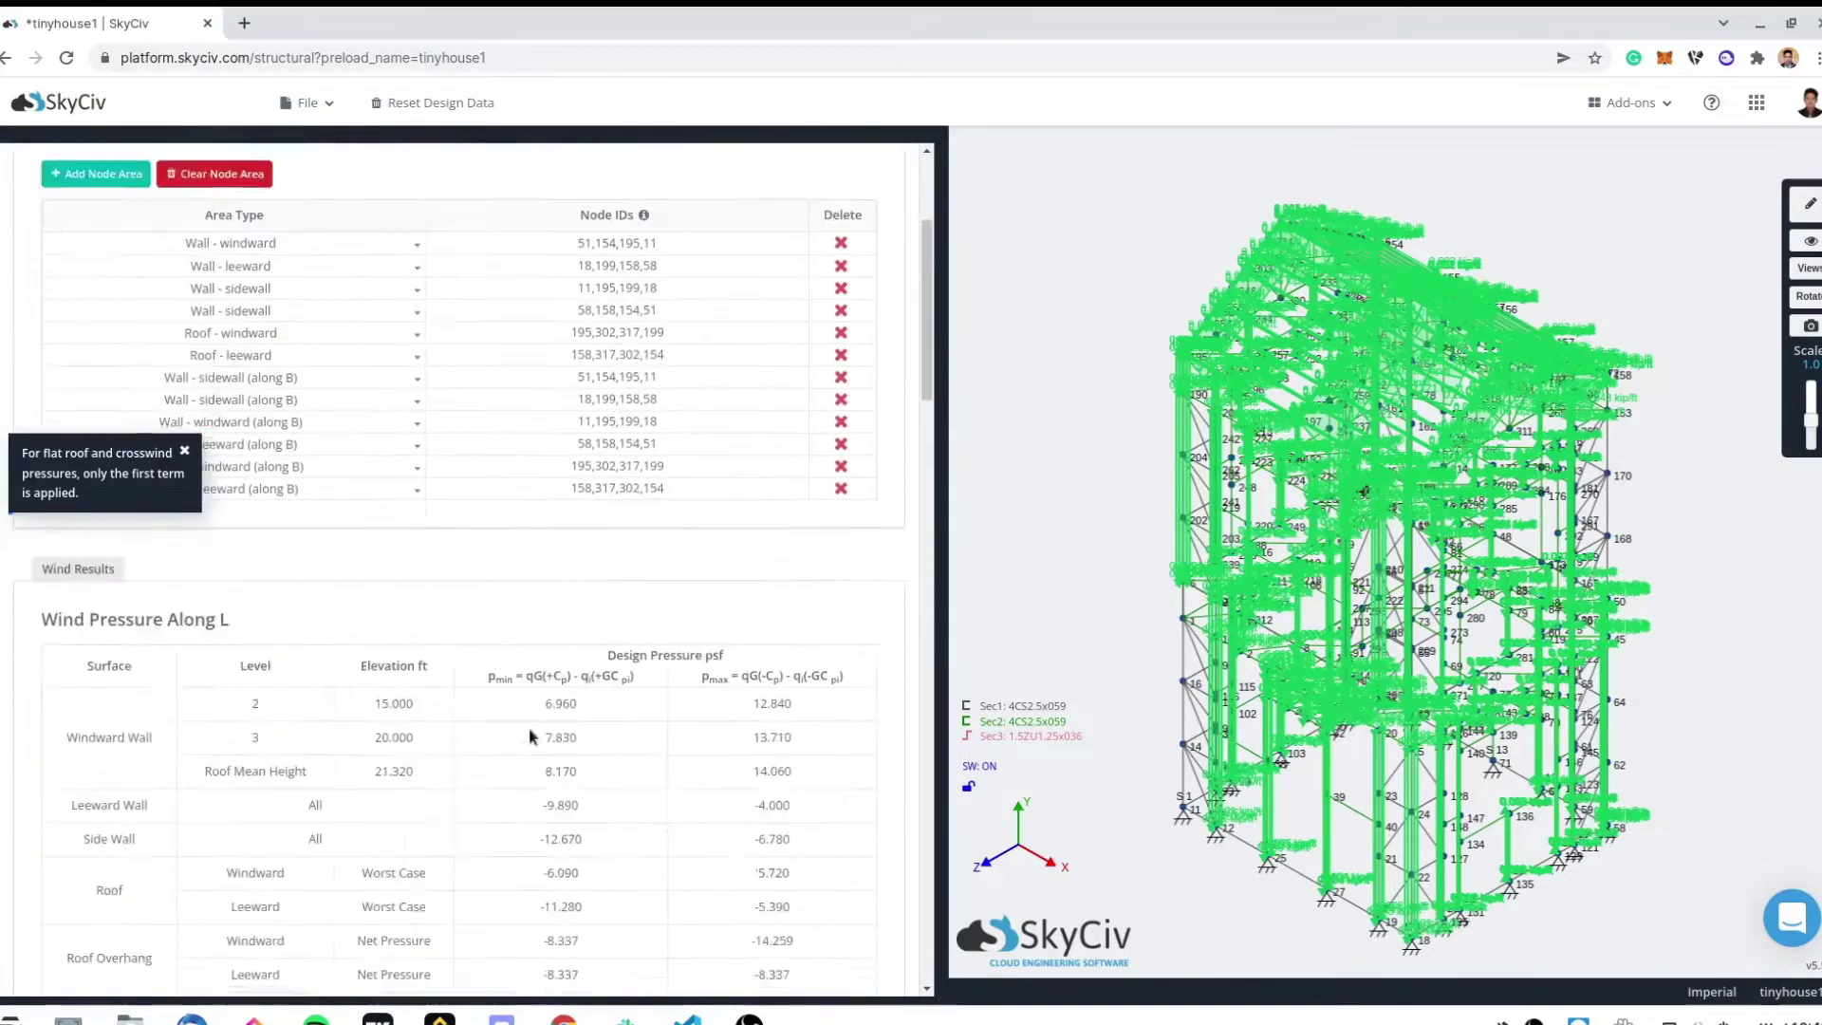
Review the Wind Pressure Along L and B tables, then run the API request.
scroll(495, 738, down, 20)
scroll(494, 737, up, 12)
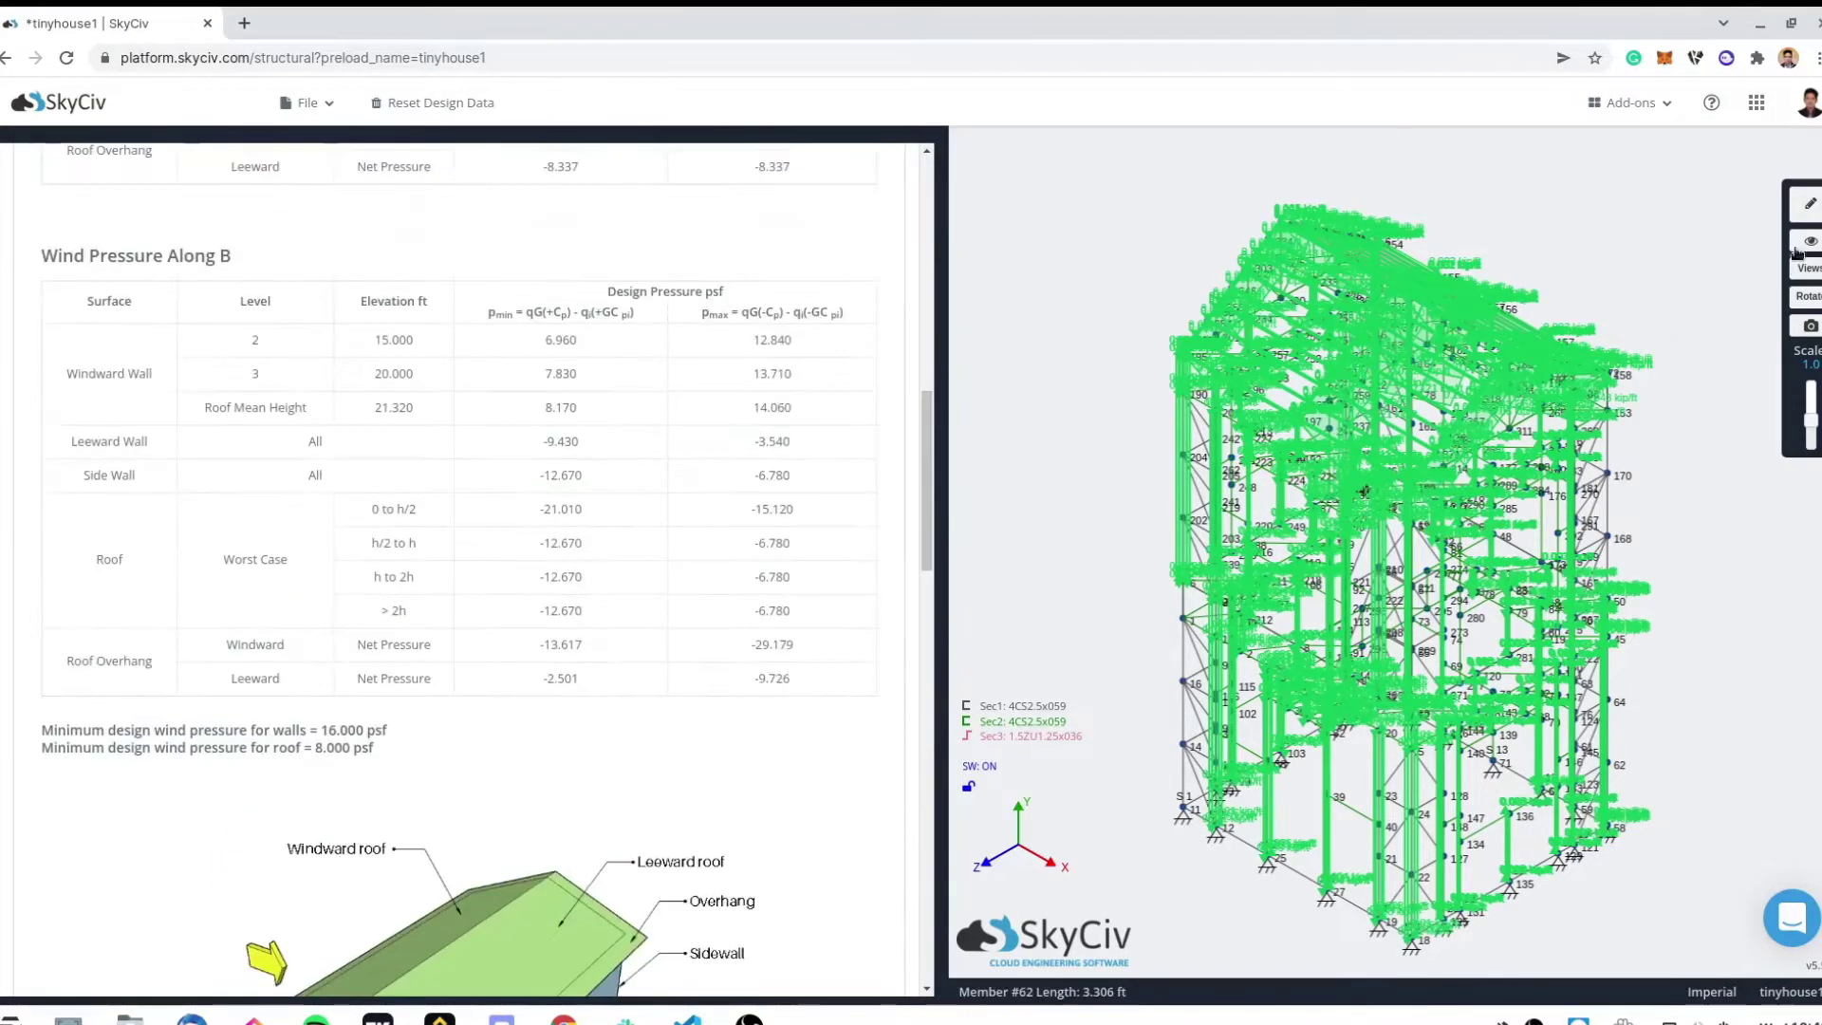
scroll(461, 550, down, 8)
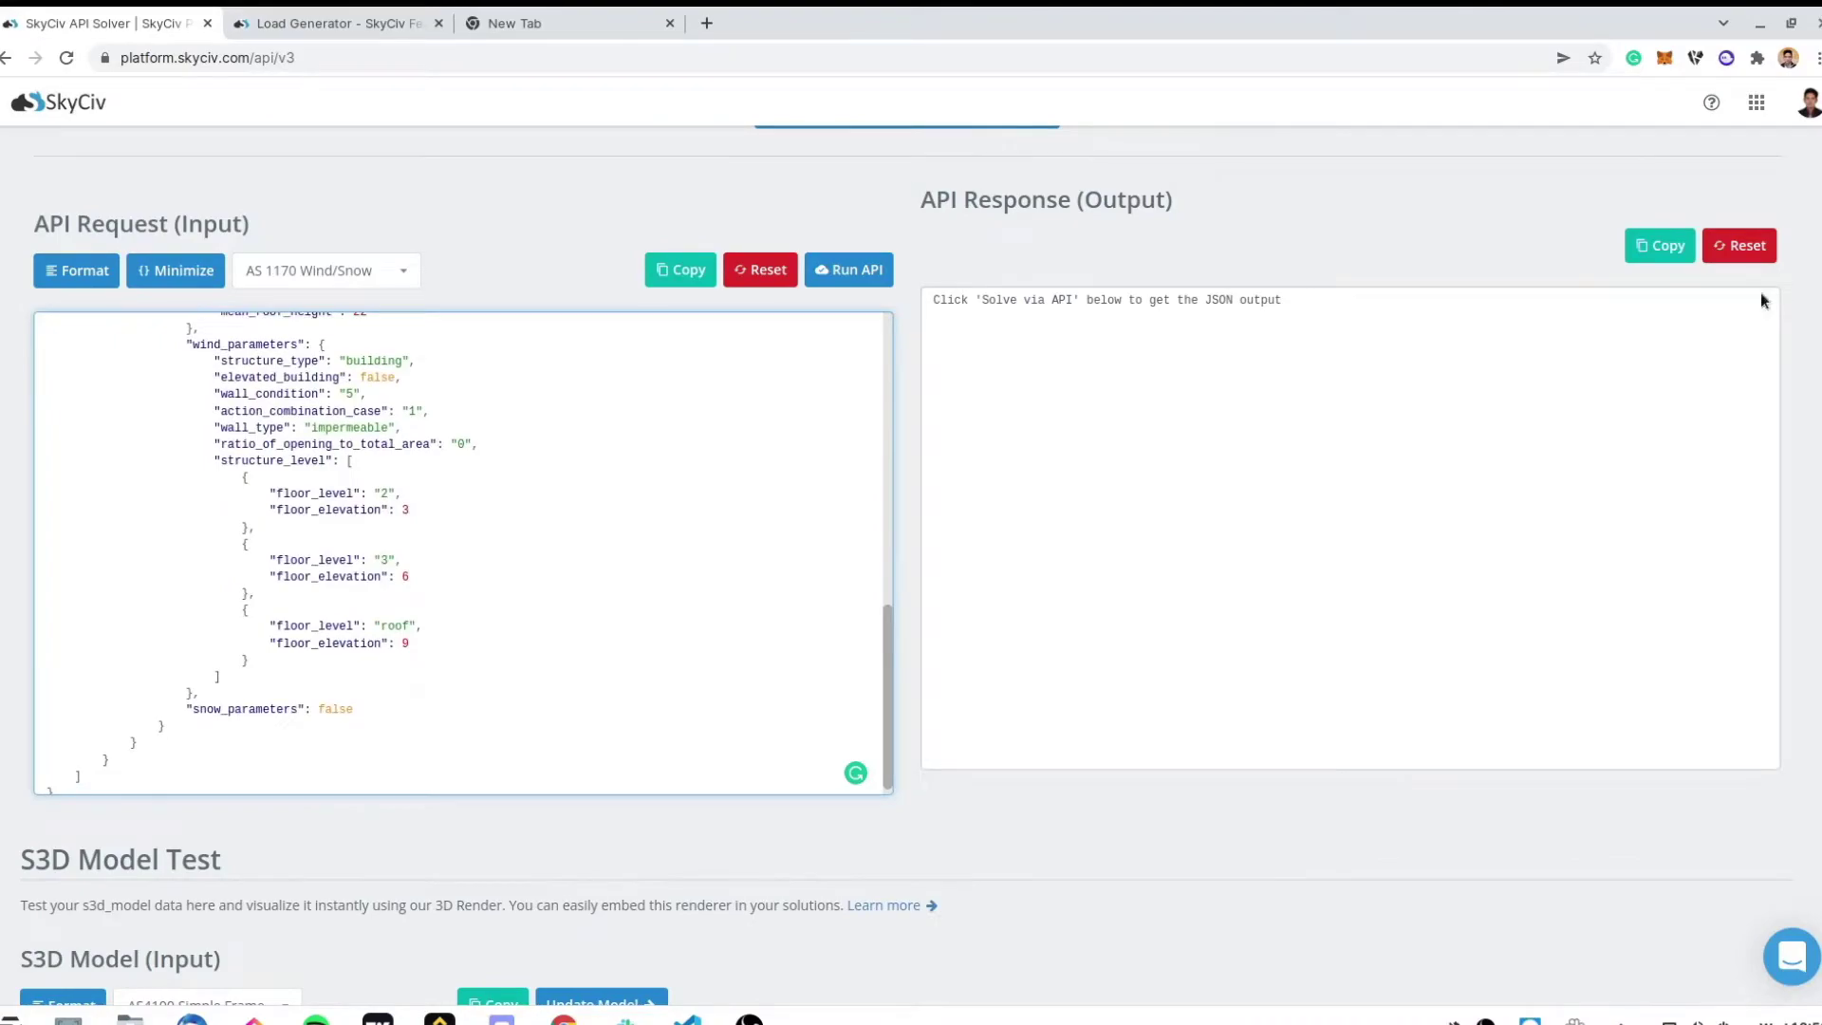
click(849, 270)
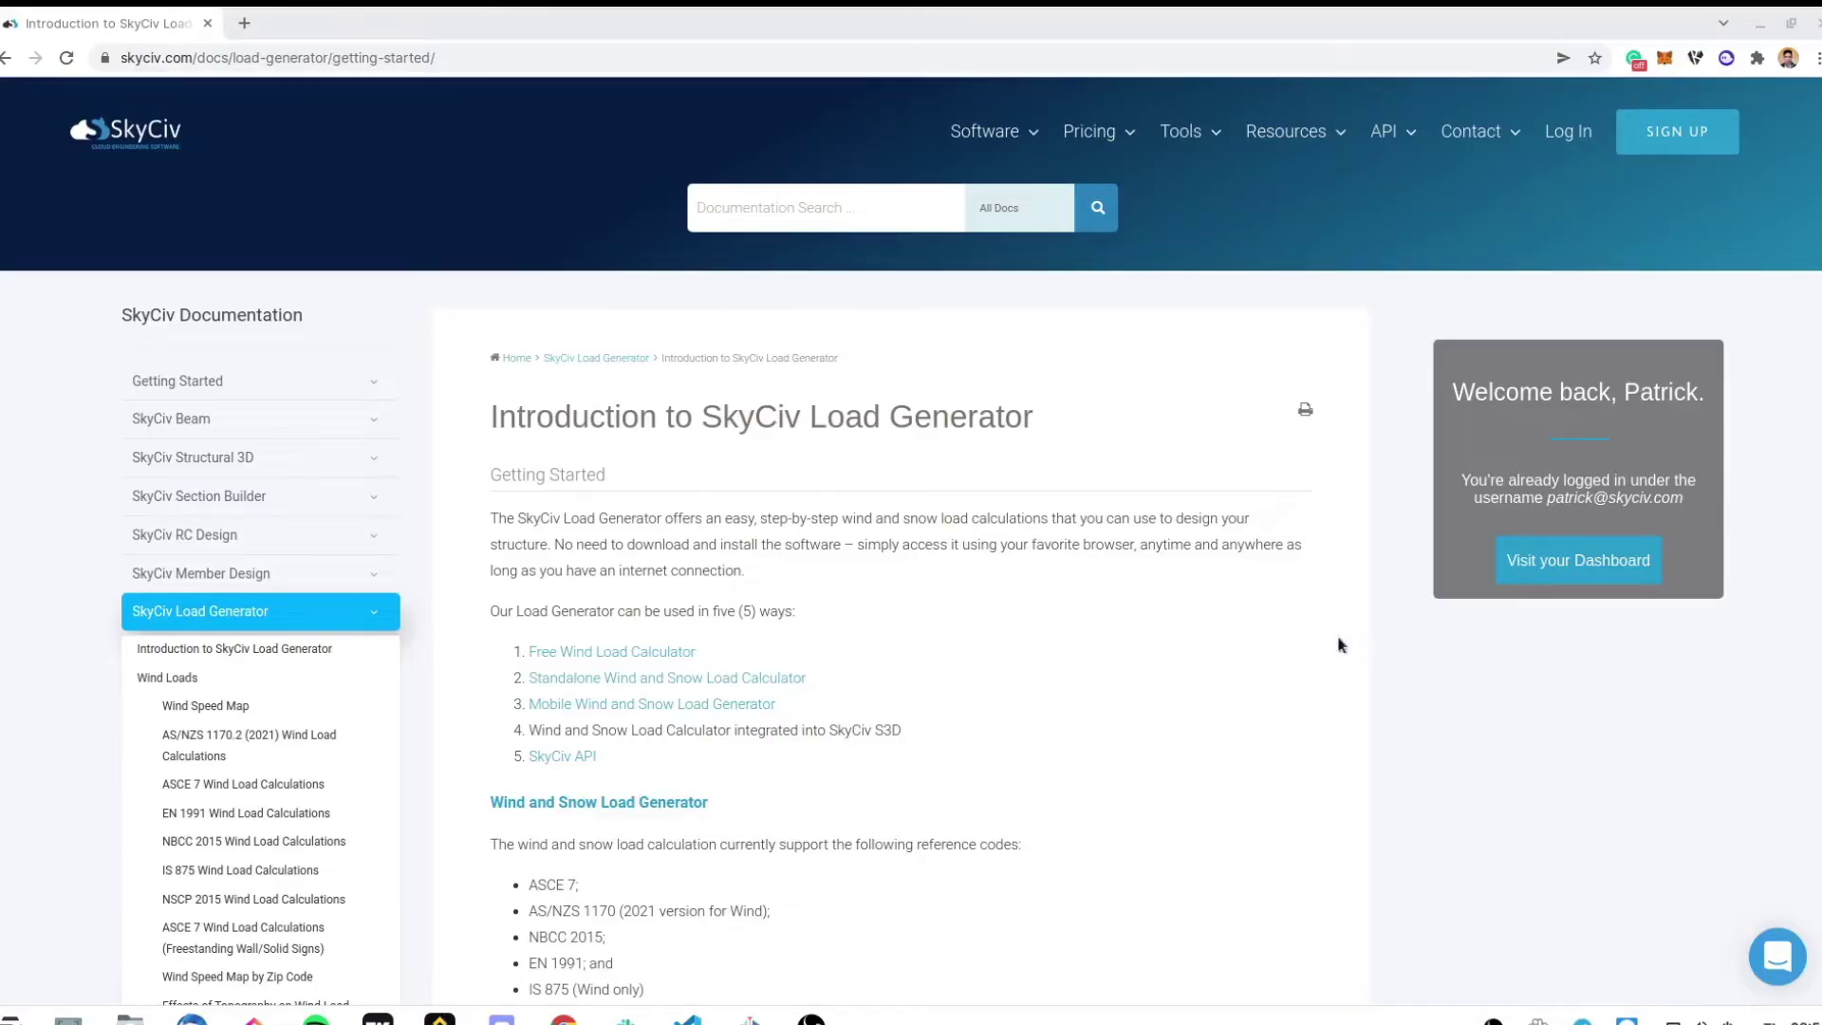
Scroll the Introduction to SkyCiv Load Generator page to its five uses and reference codes.
scroll(1125, 587, down, 5)
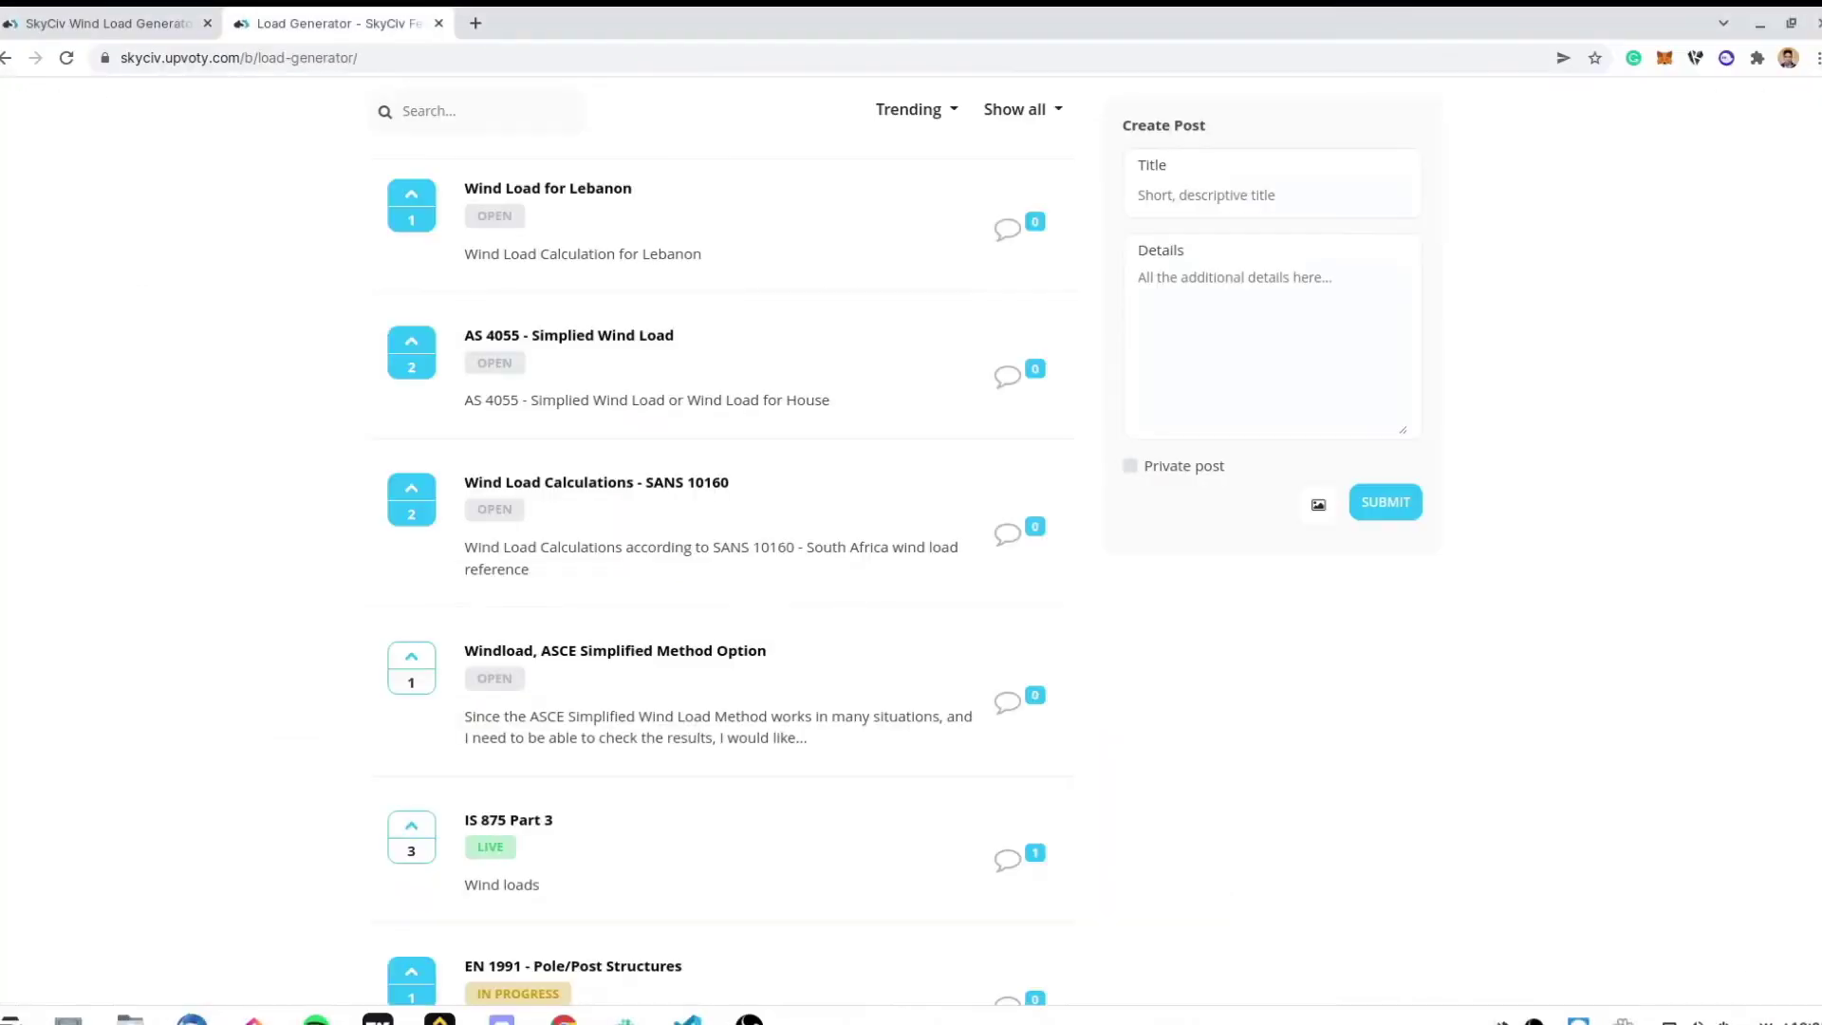
Scroll through the Load Generator requests like SANS 10160, IS 875 Part 3 and BS 6399.
scroll(721, 541, down, 1)
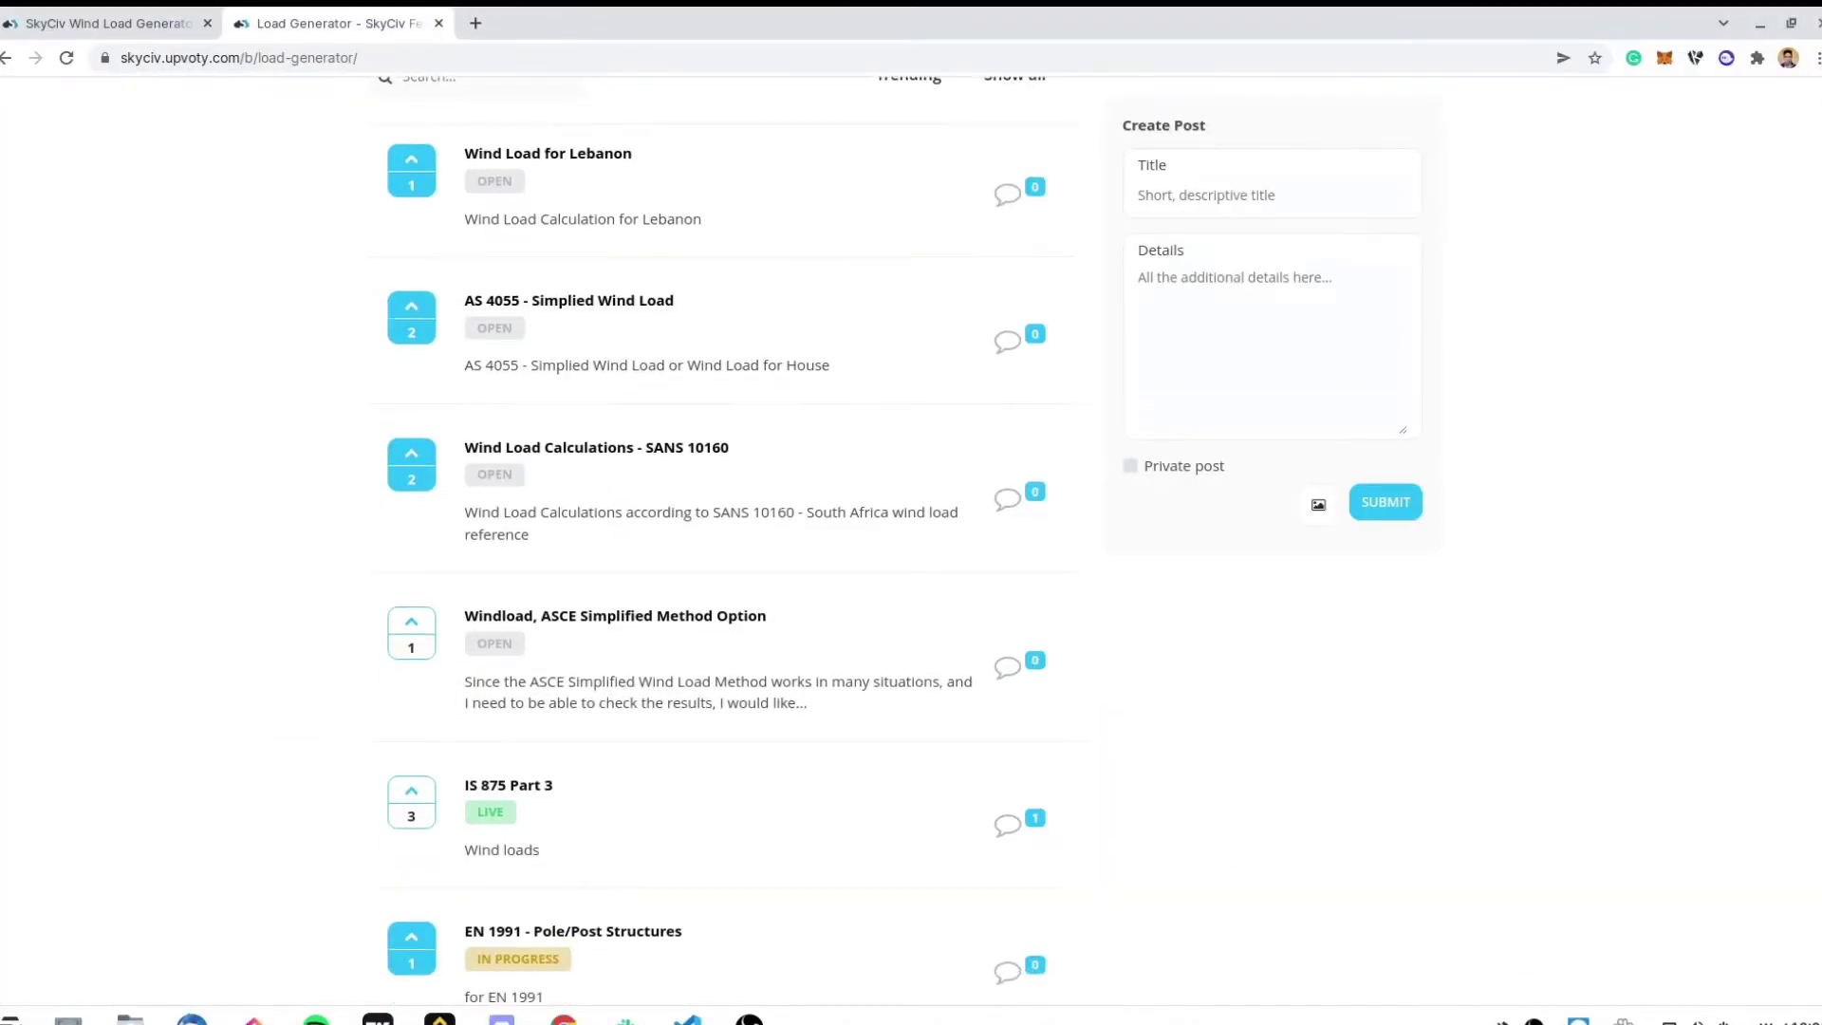
scroll(718, 538, down, 1)
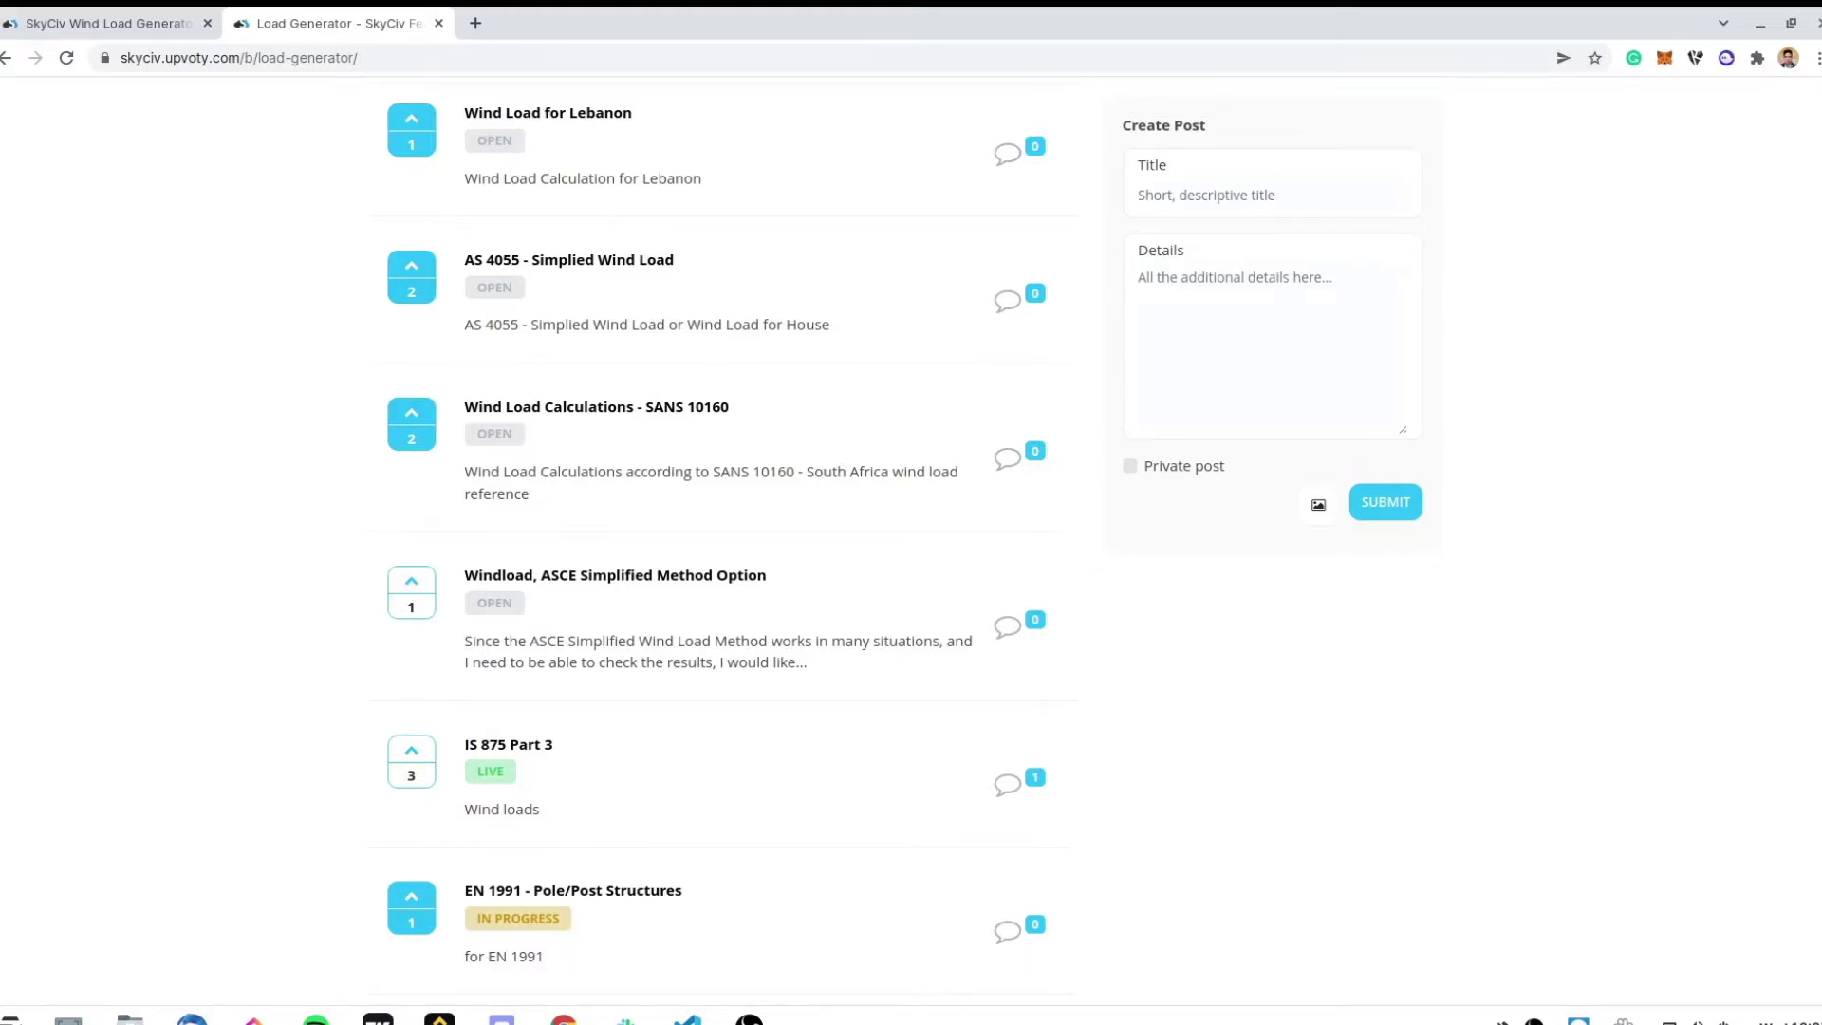
scroll(718, 541, down, 2)
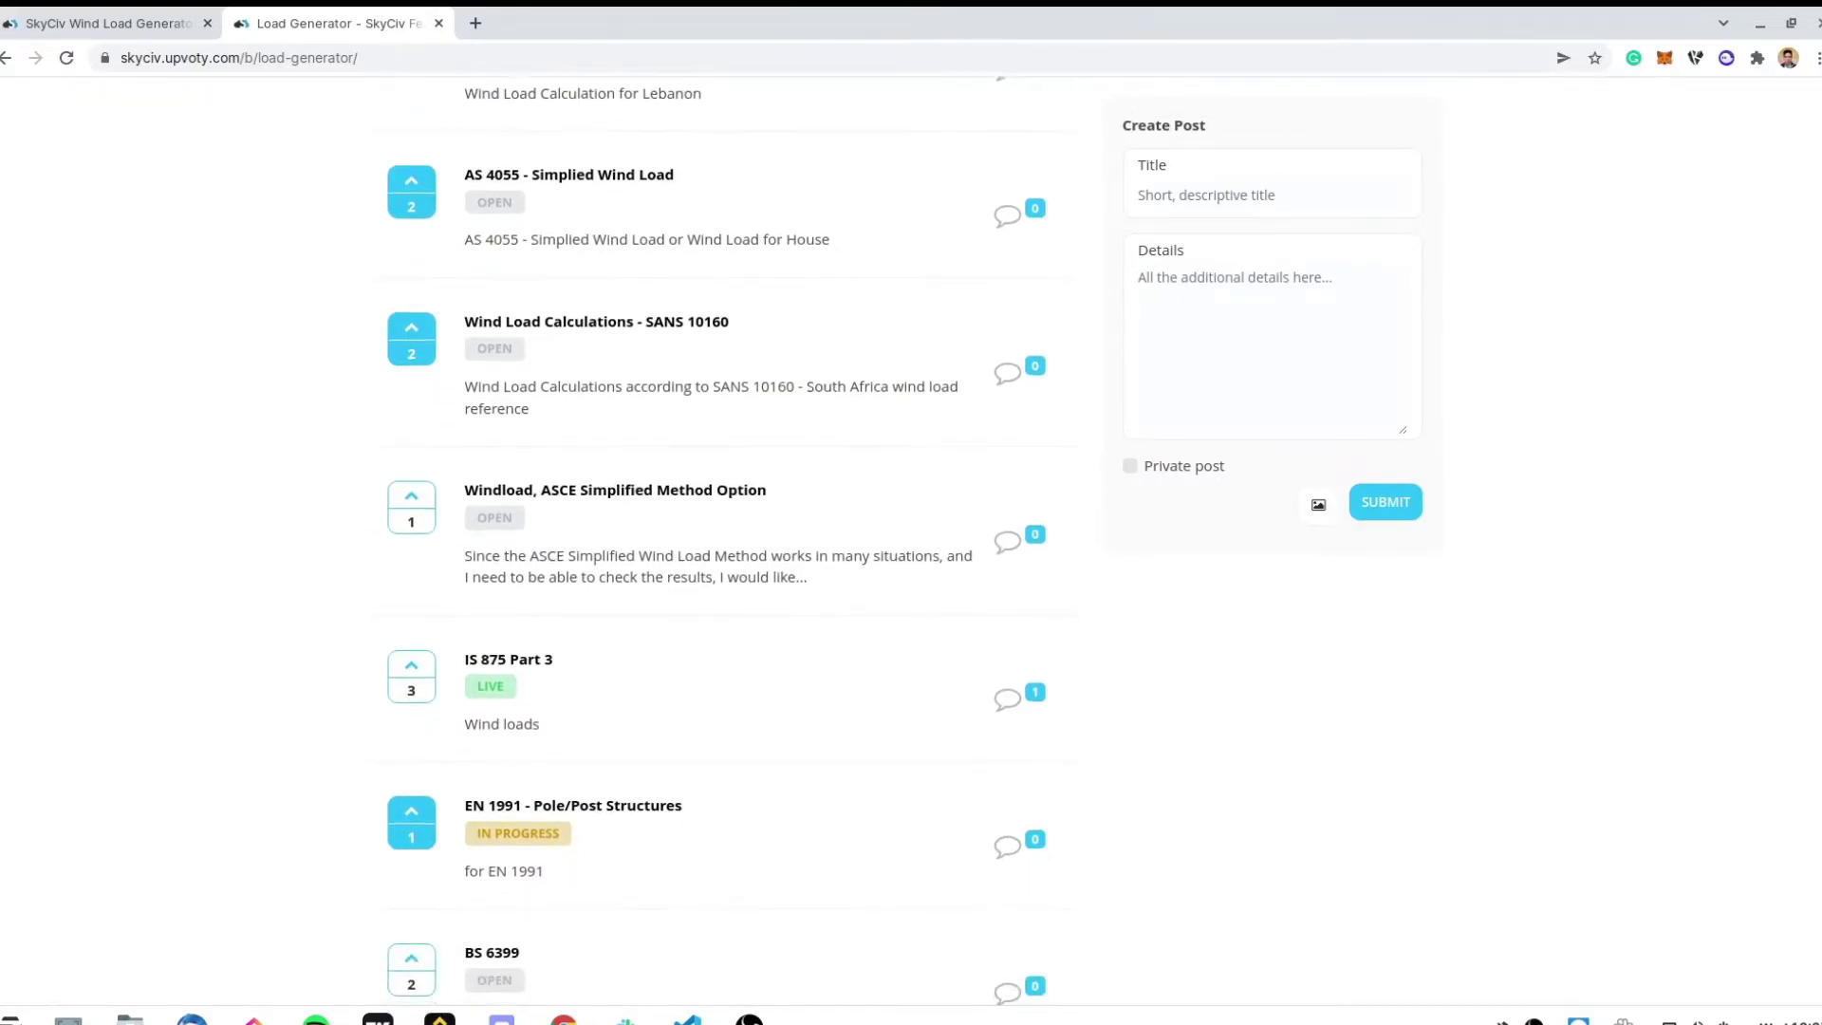
scroll(718, 541, down, 1)
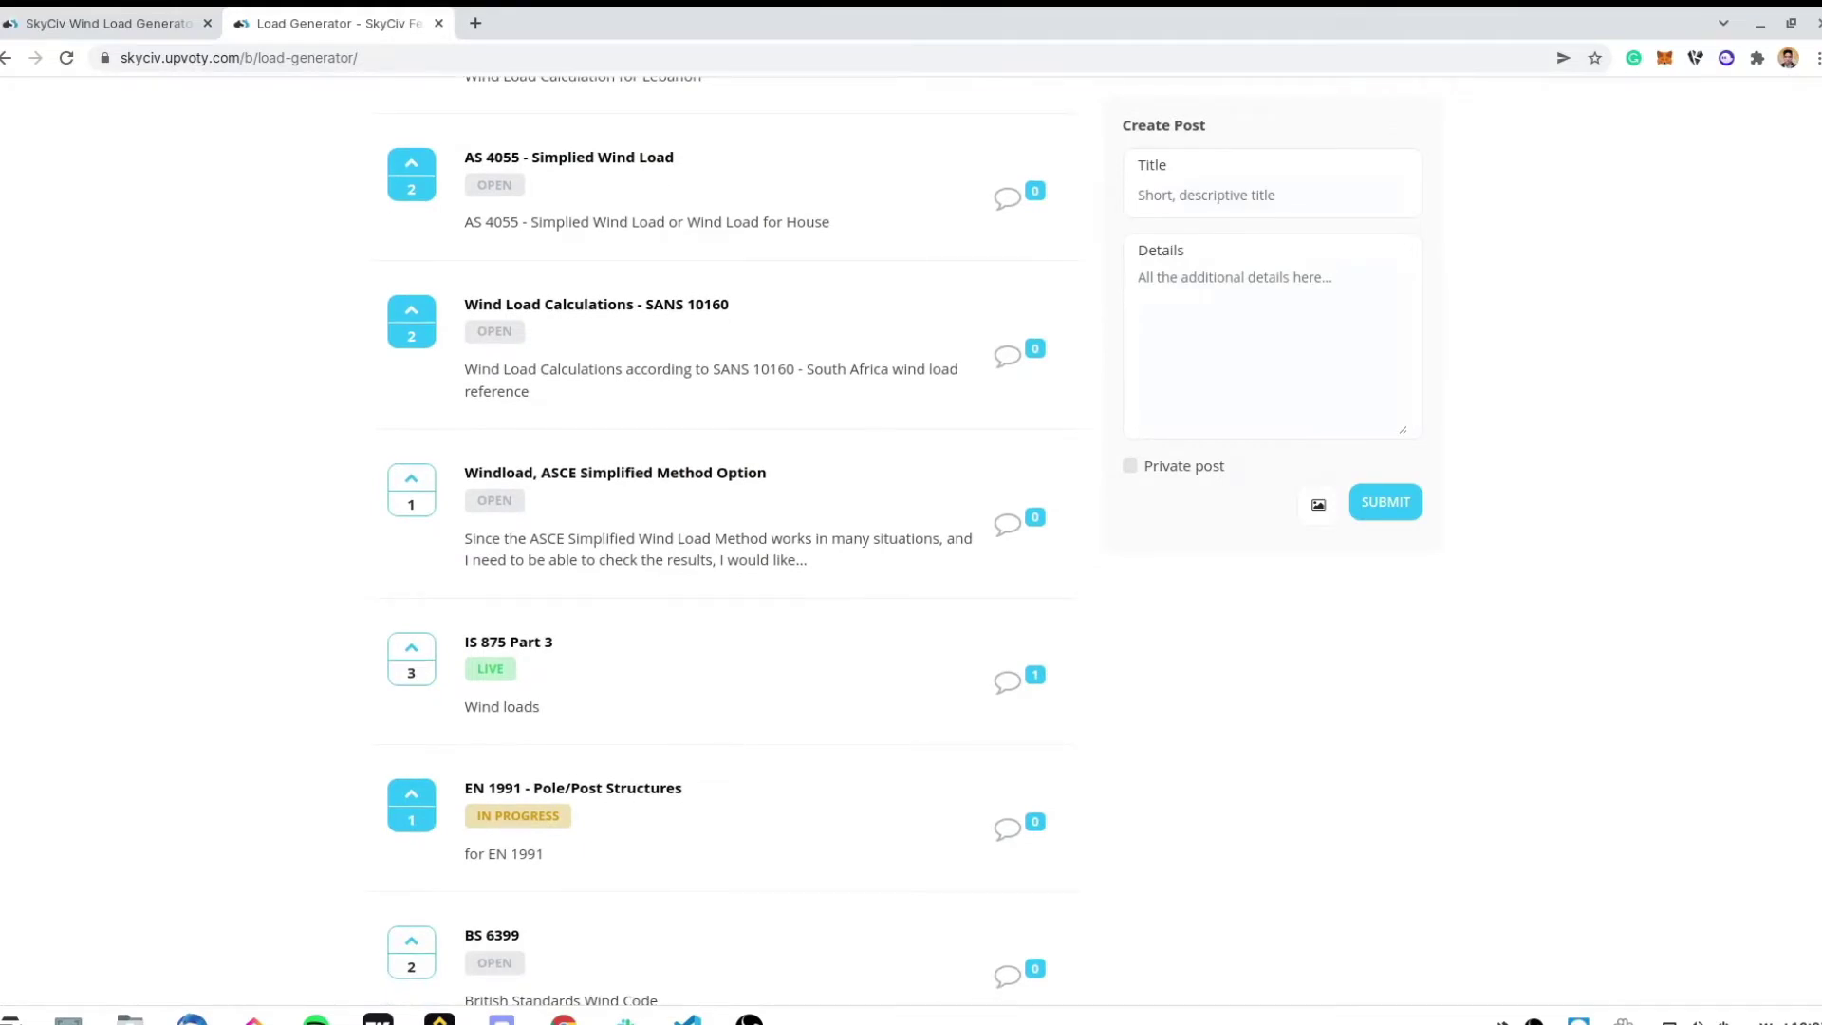
scroll(718, 541, down, 2)
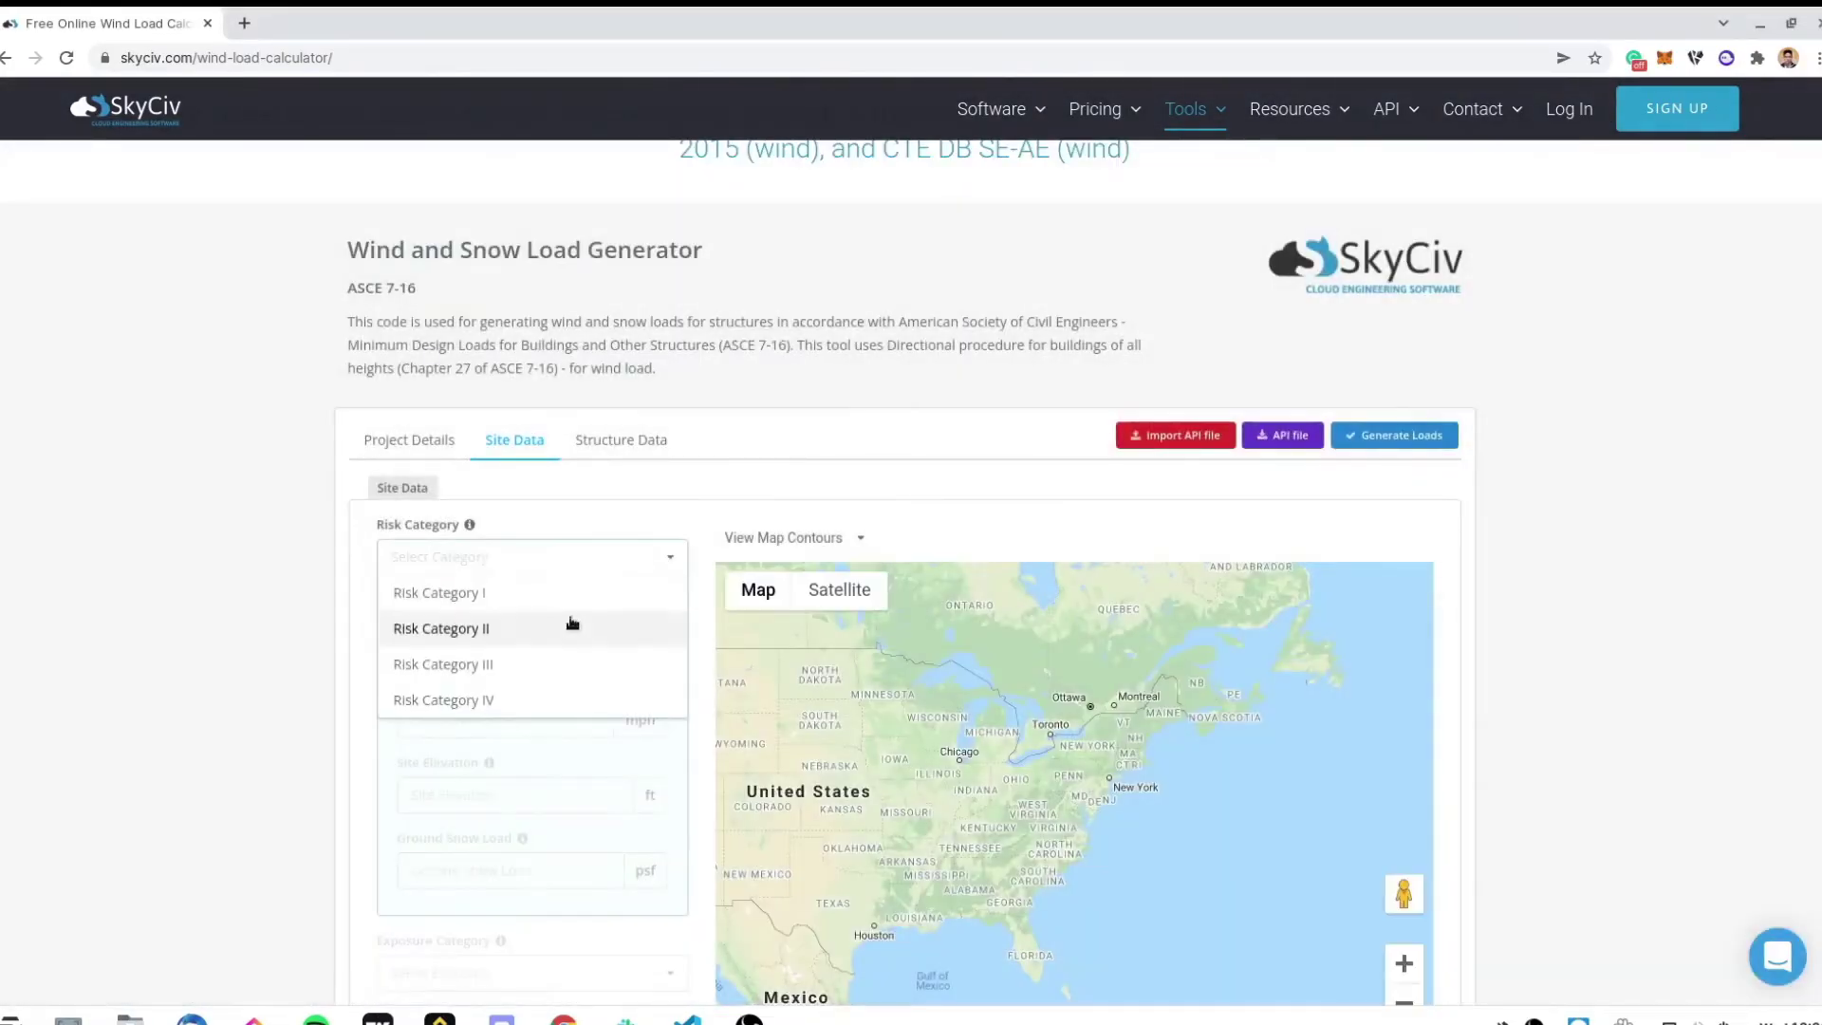
Choose ASCE 7-16, enter 'Minneapolis, MN, USA' as address, and set exposure and wind direction.
click(570, 626)
click(529, 618)
text(Minneapolis, MN, USA)
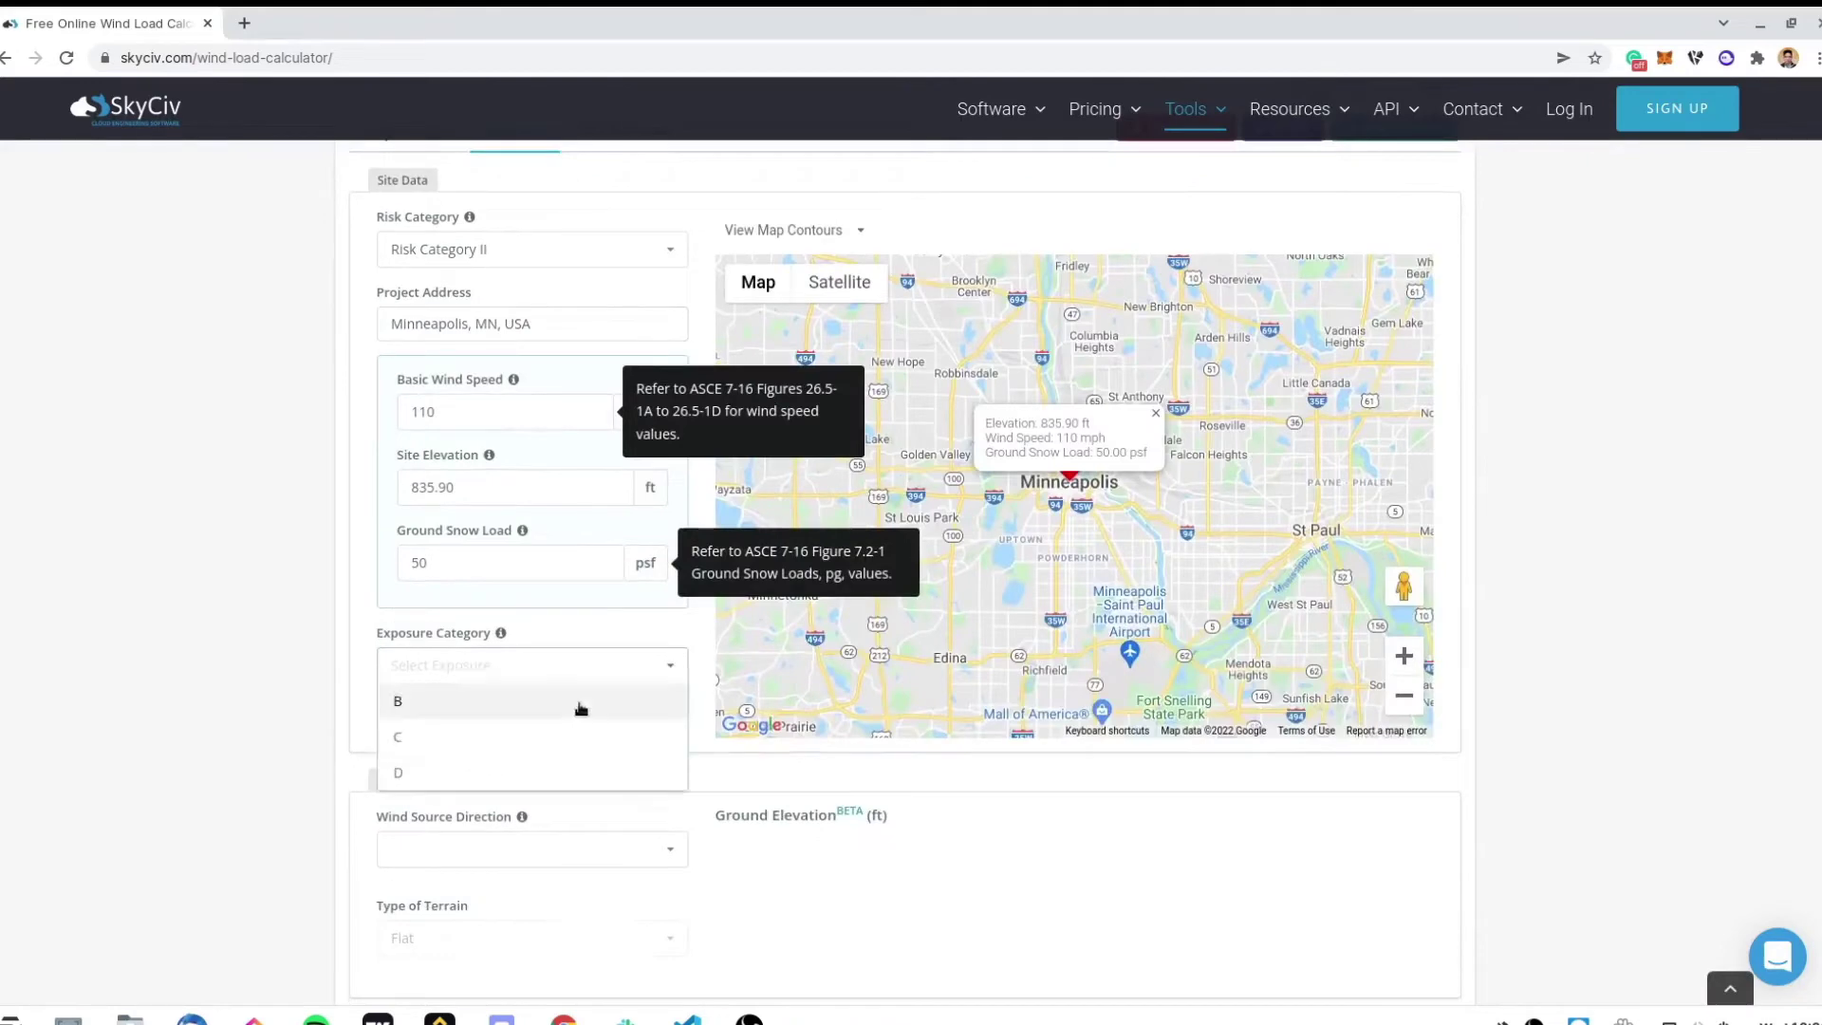
click(583, 703)
click(529, 846)
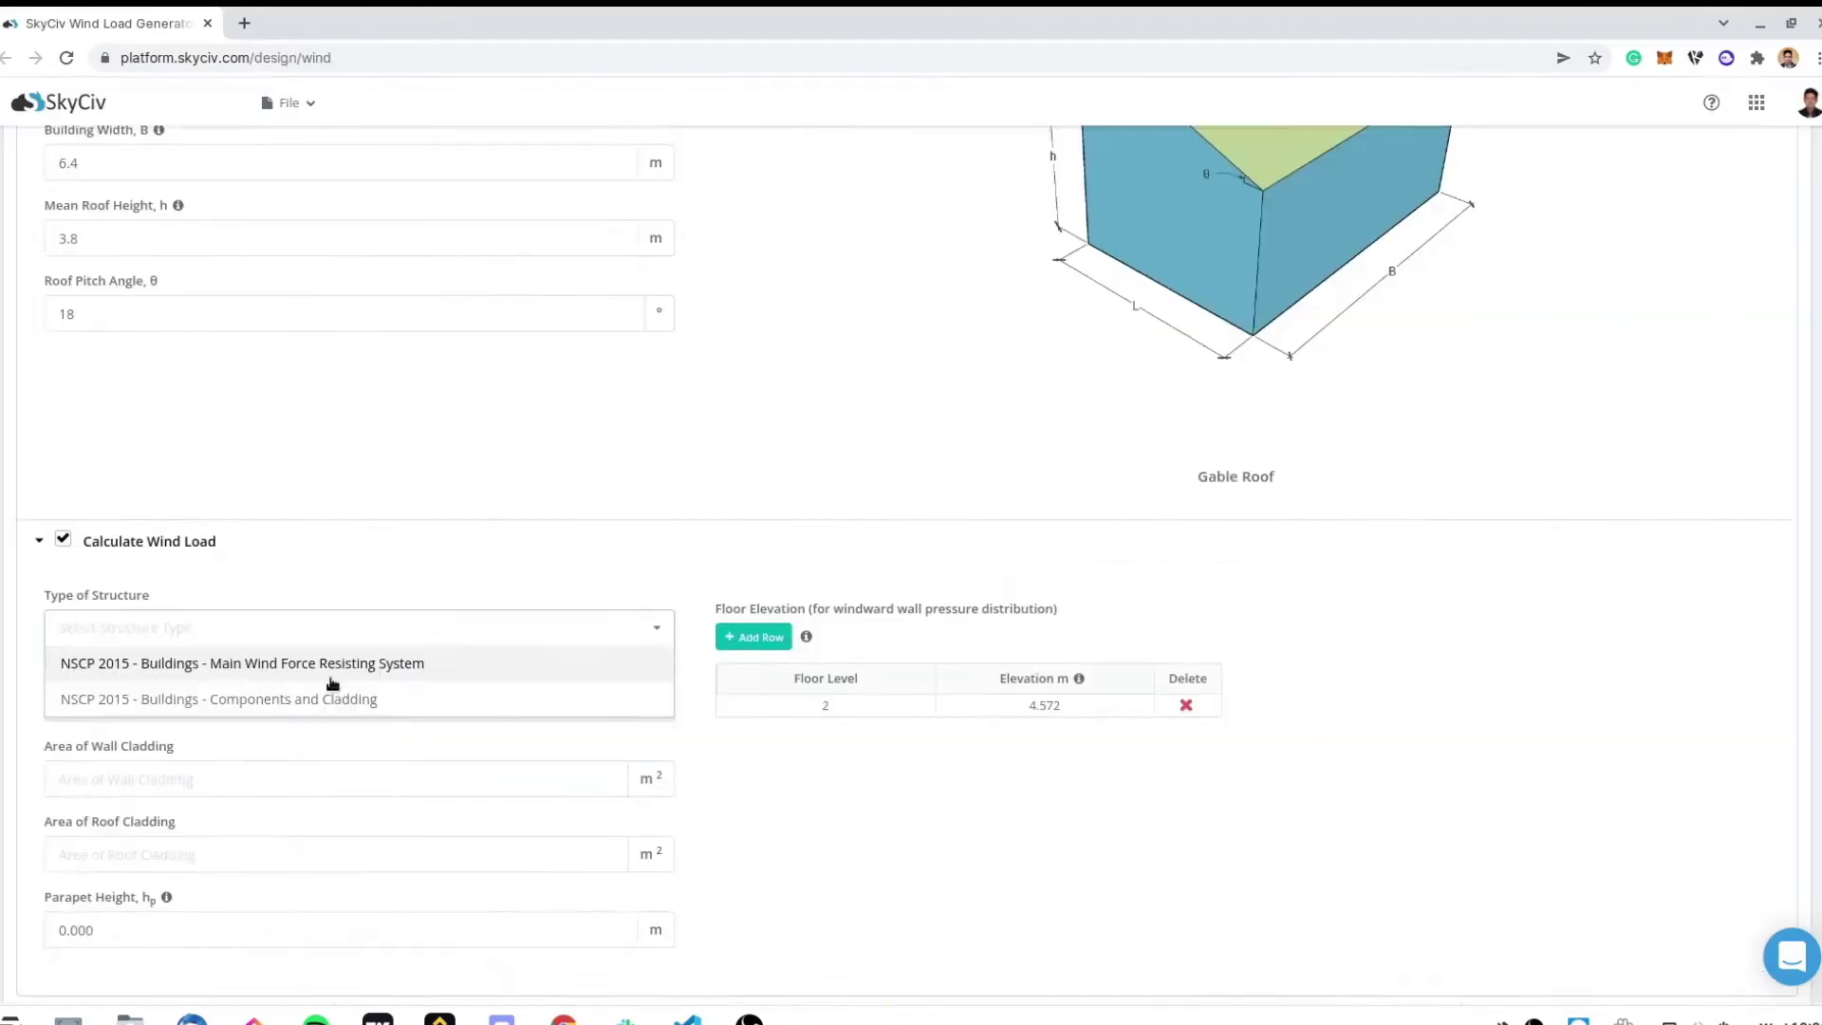
Set structure type to Main Wind Force Resisting System, Partially Enclosed, and generate wind loads.
click(332, 684)
click(374, 740)
click(374, 808)
scroll(1184, 744, up, 5)
click(1718, 288)
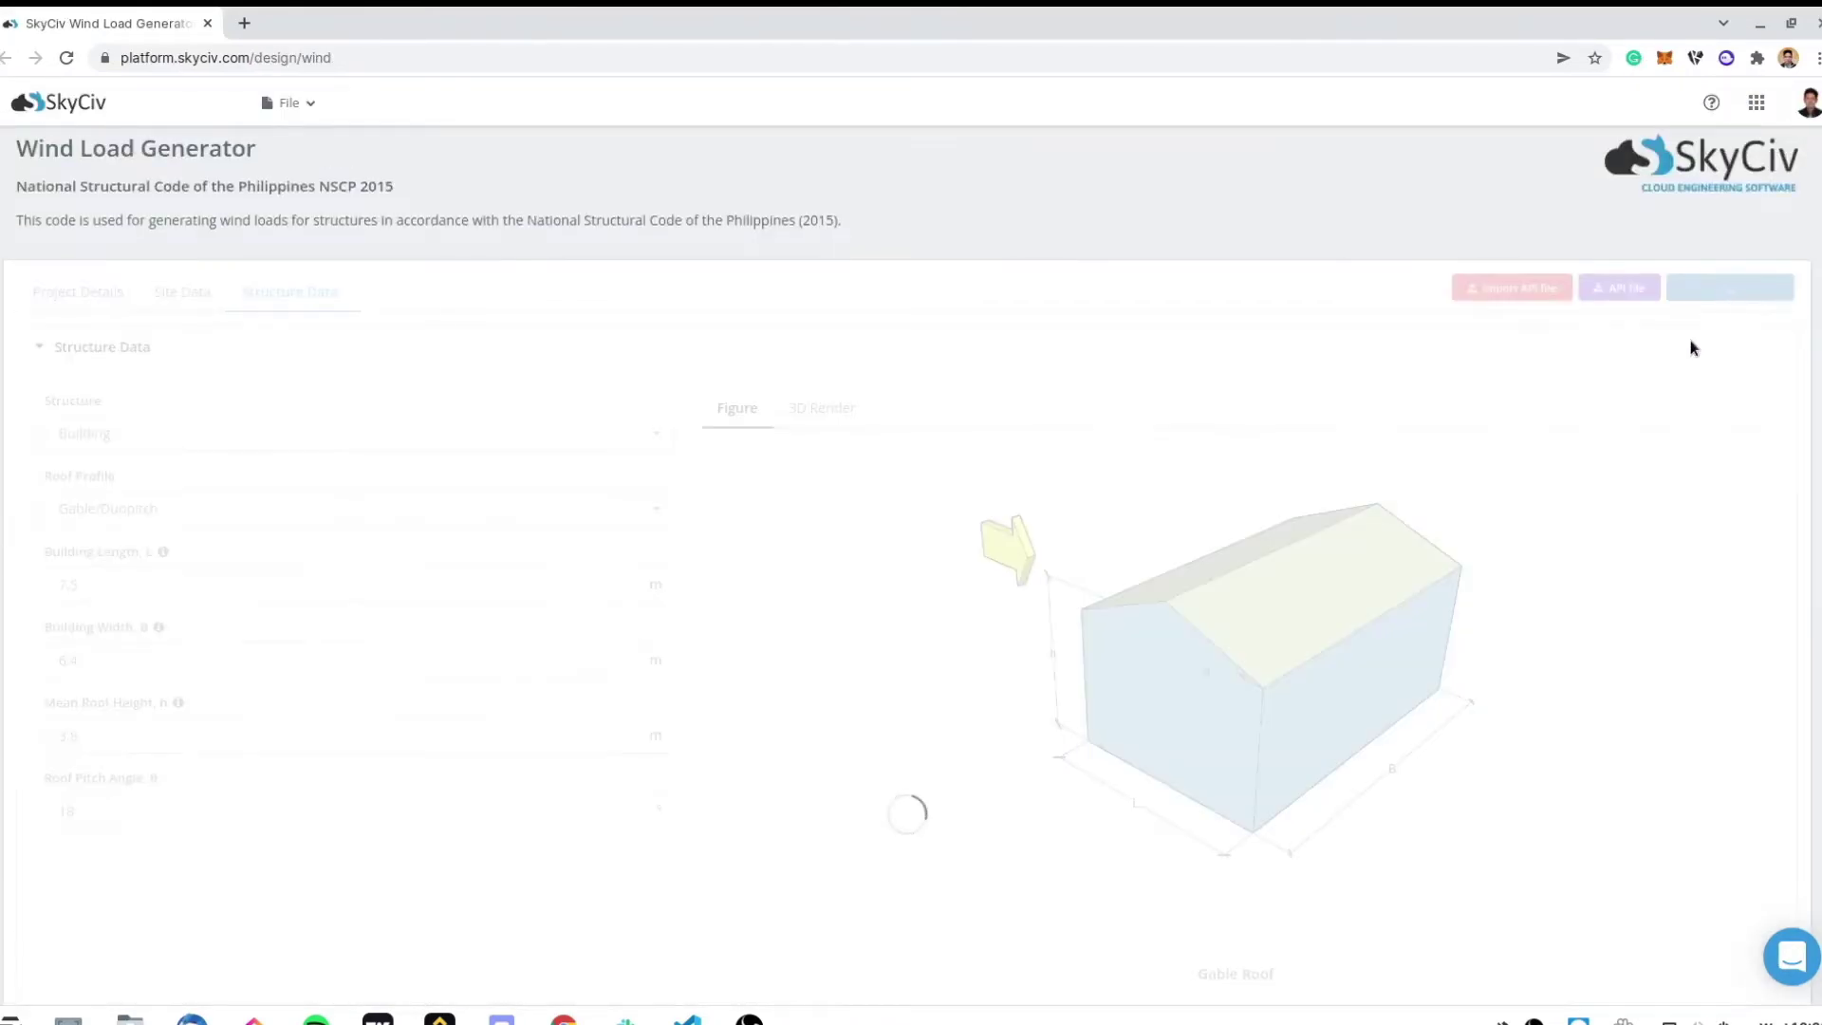
scroll(875, 534, down, 3)
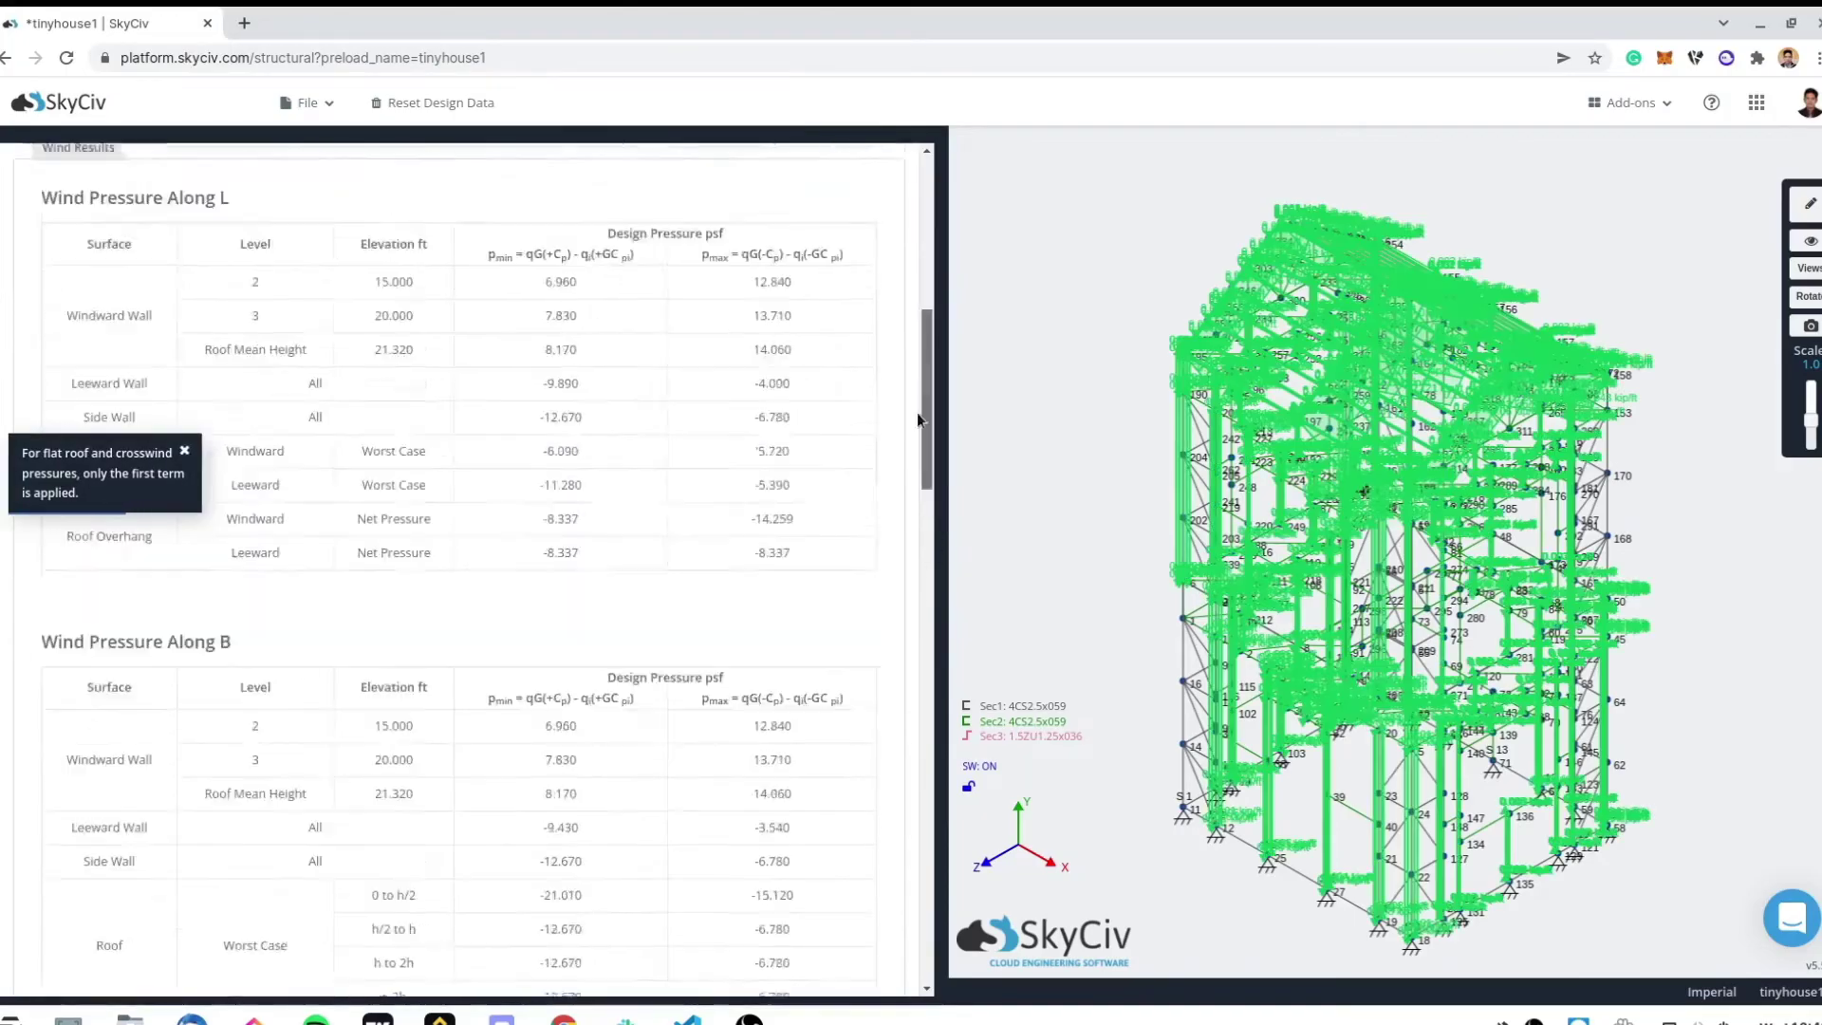
scroll(892, 423, up, 5)
scroll(907, 753, down, 10)
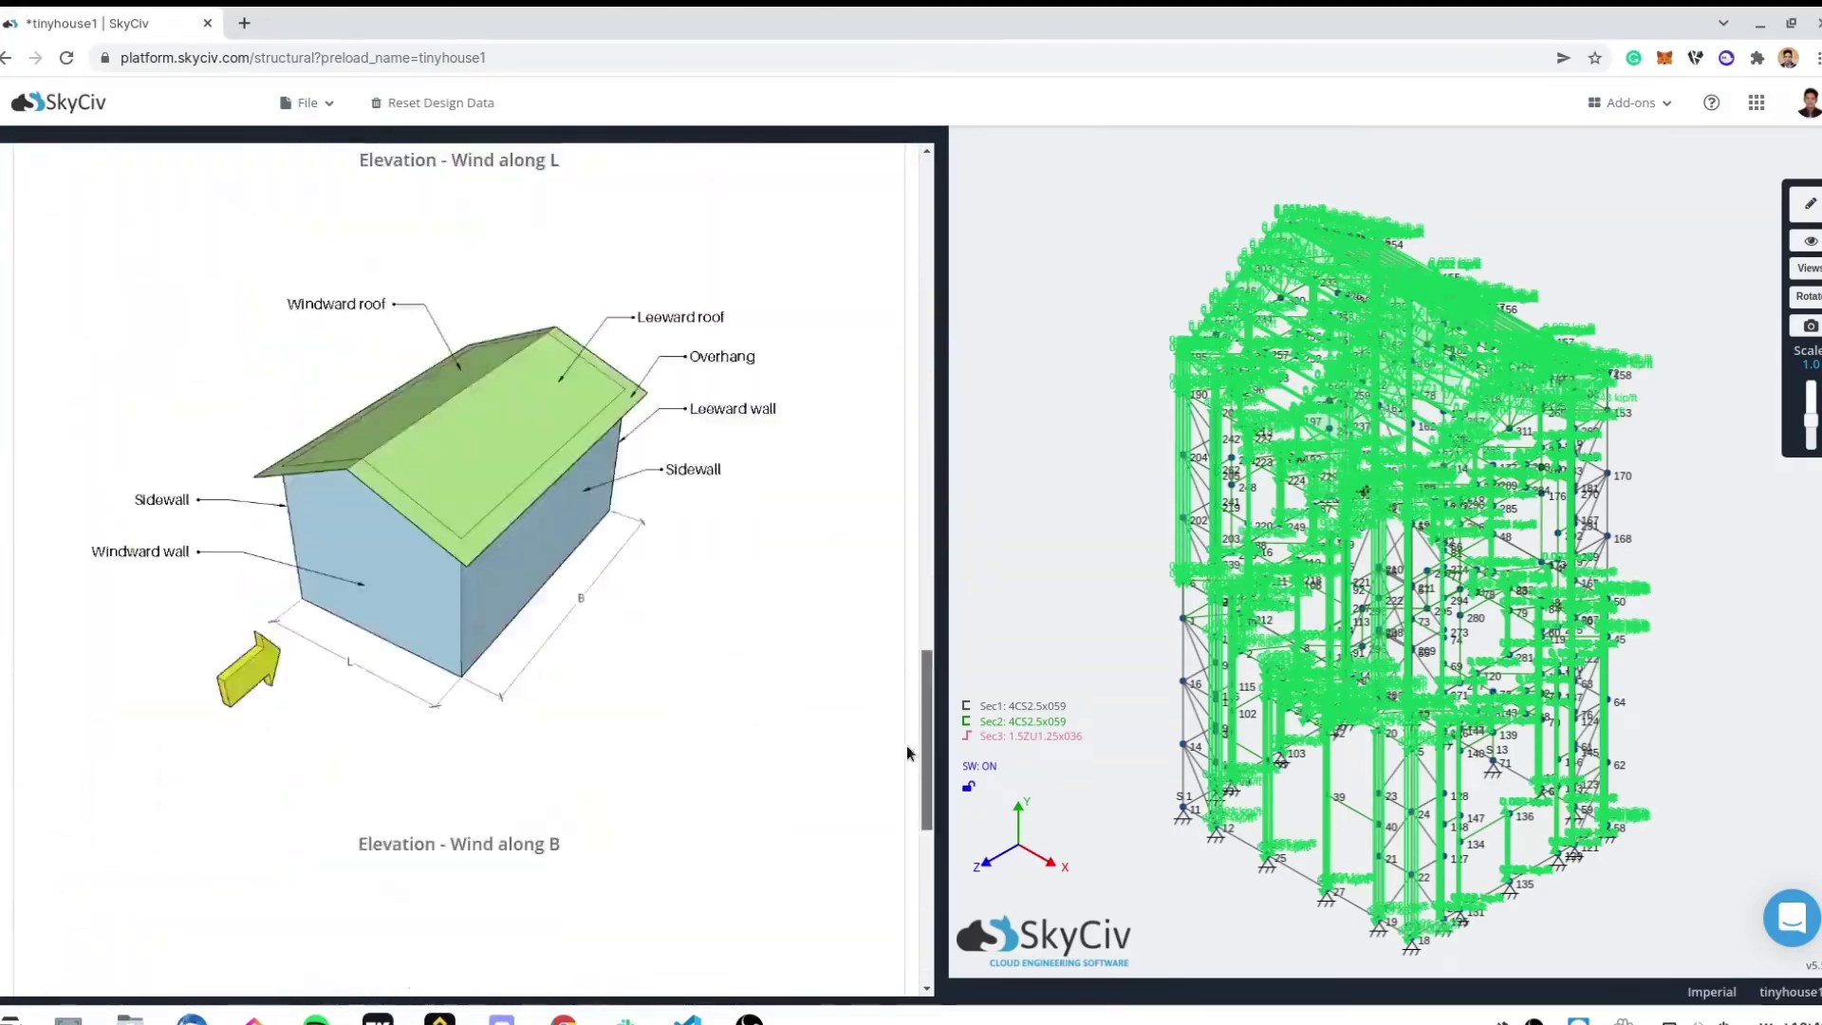
Set the site location to Brasilia and run the wind load API request.
click(875, 520)
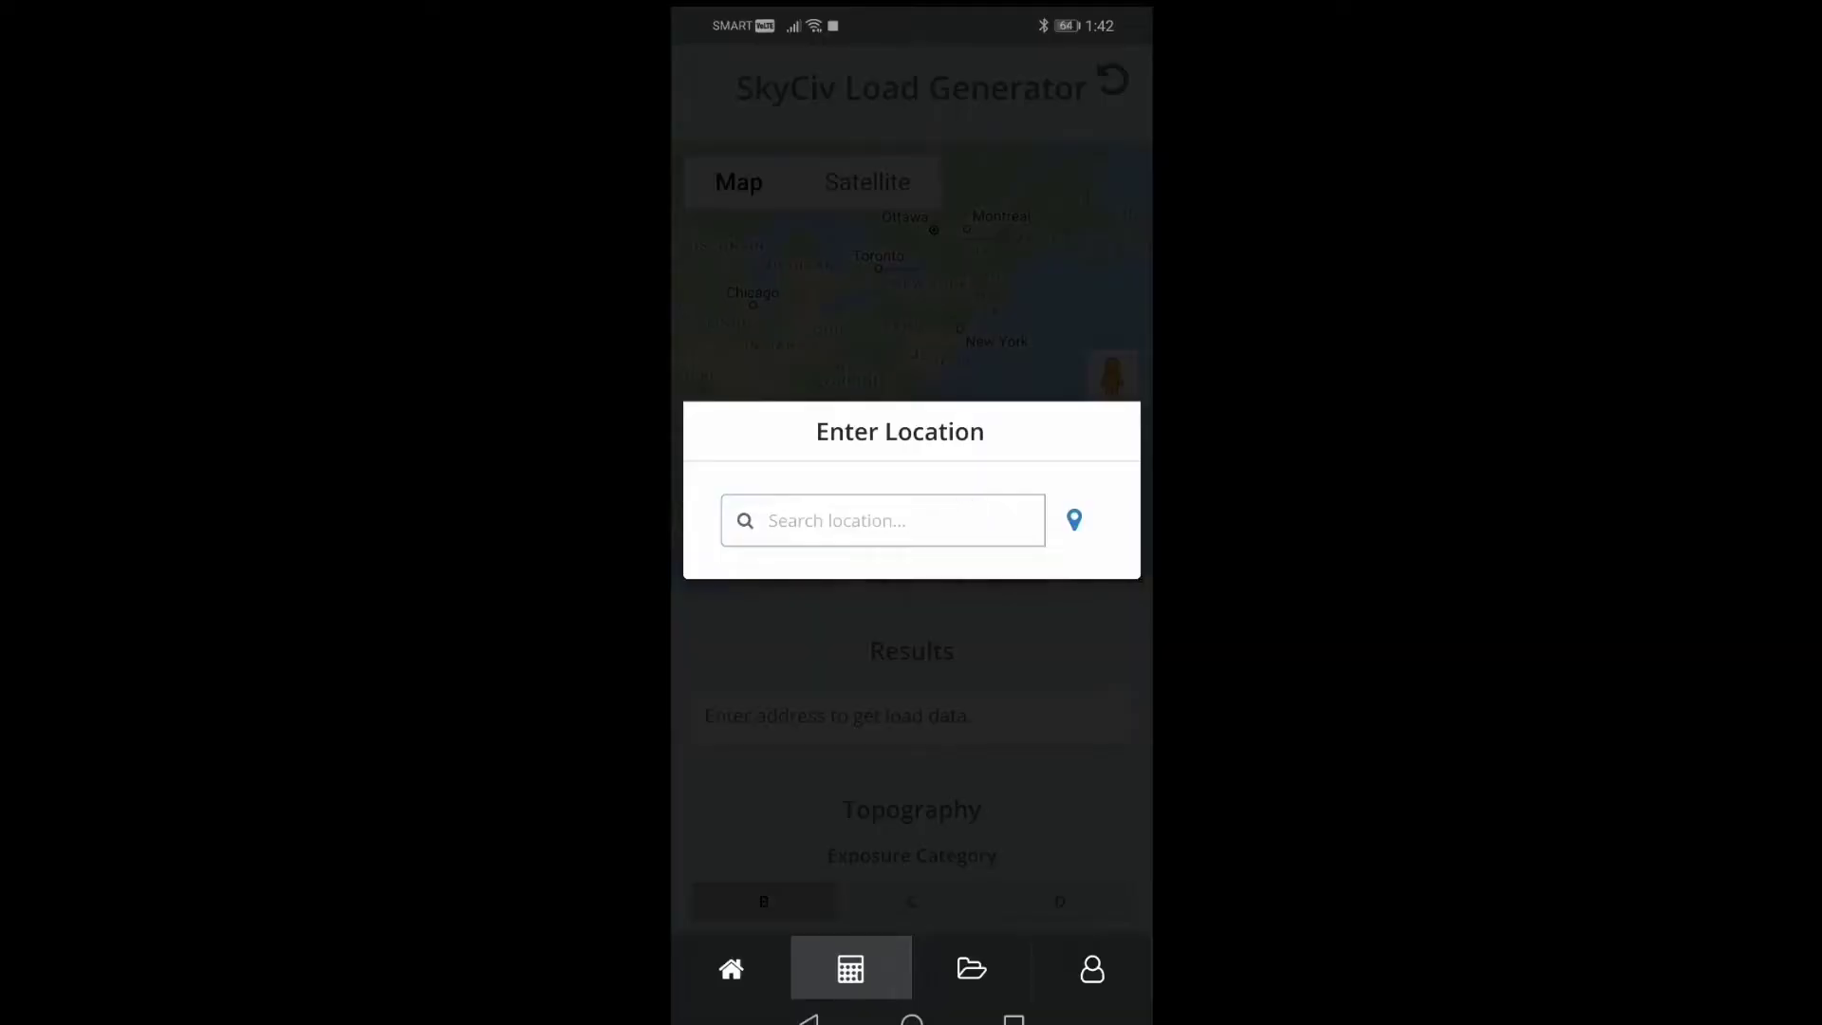
text(Brasilia)
click(874, 399)
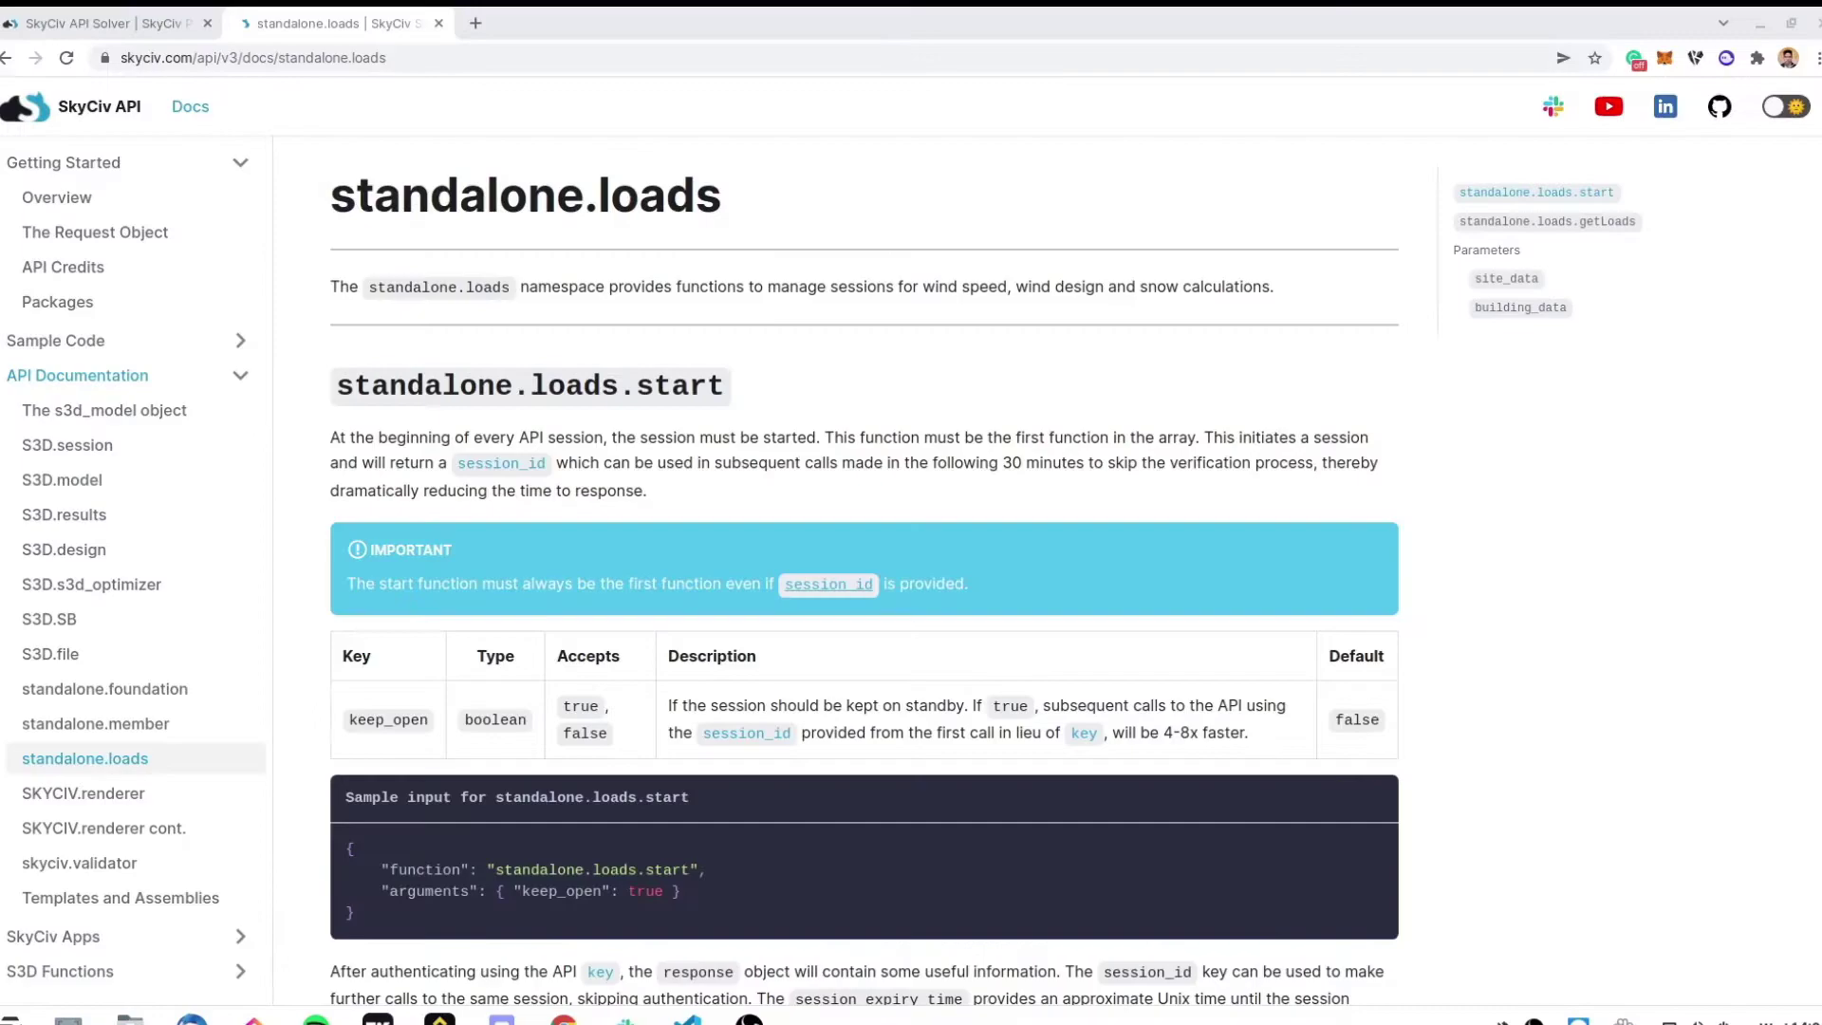
scroll(864, 570, down, 10)
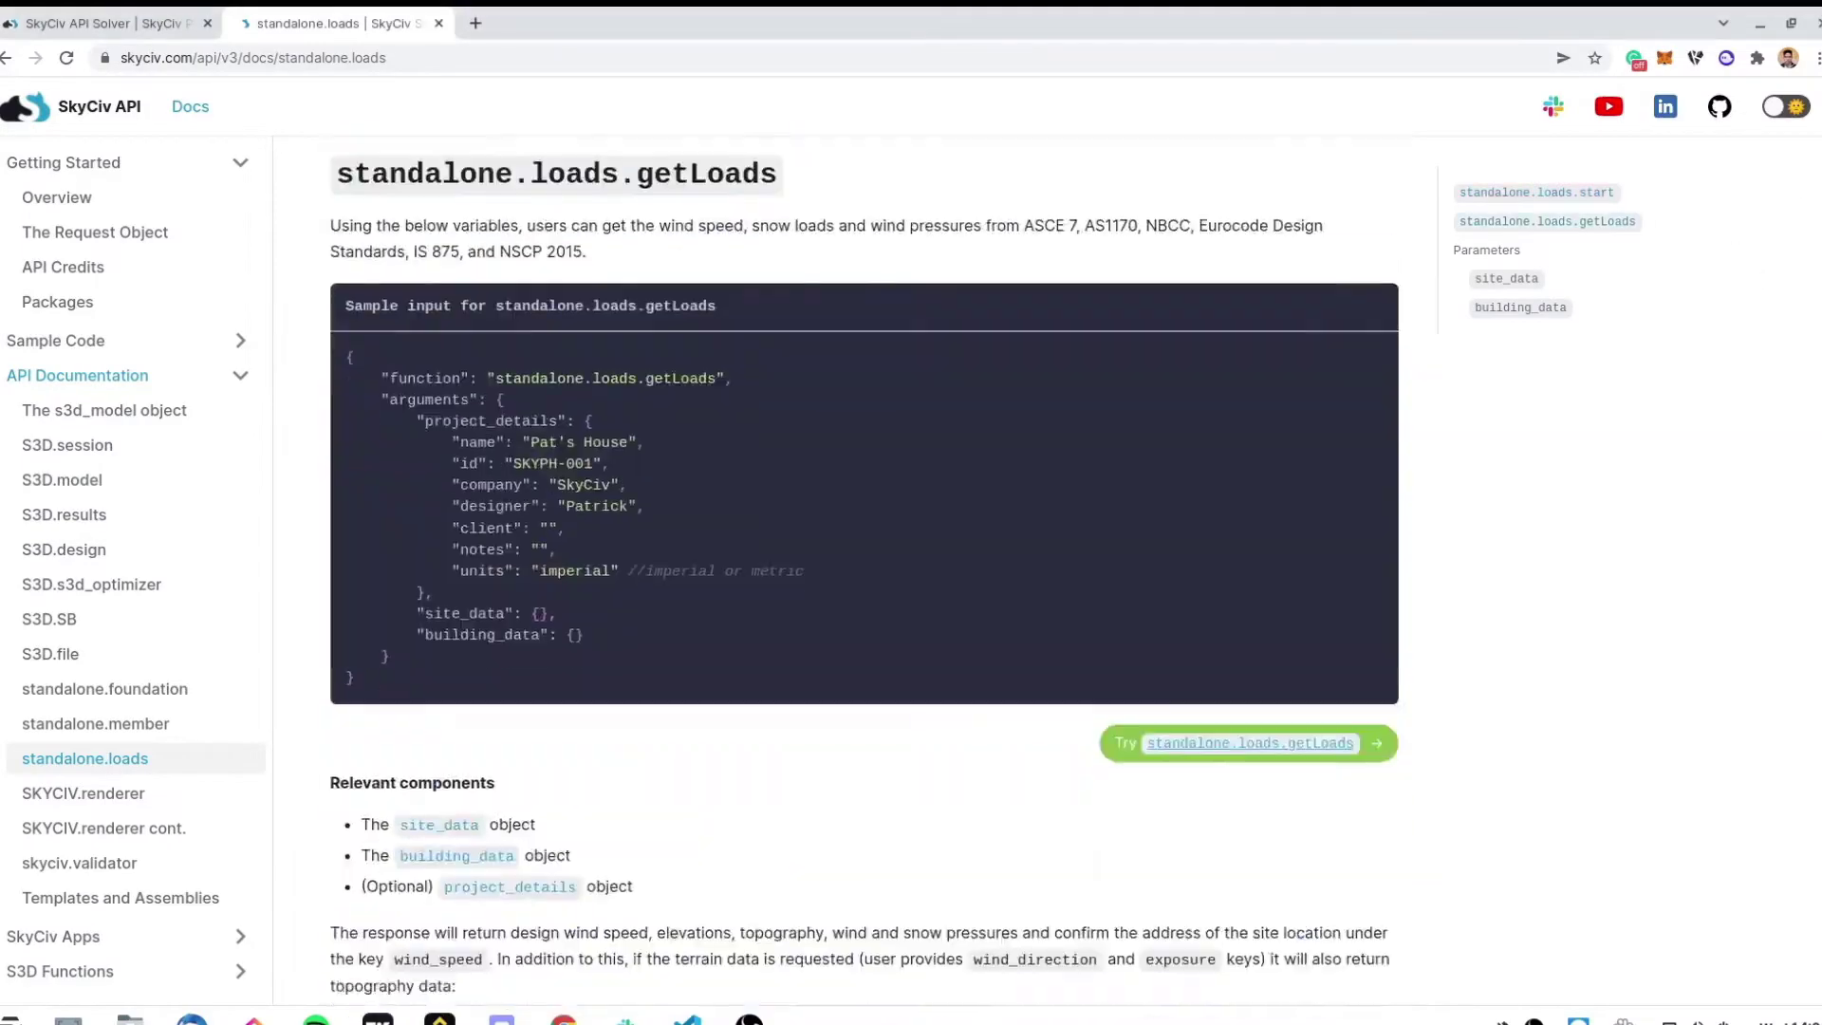
scroll(1791, 532, down, 10)
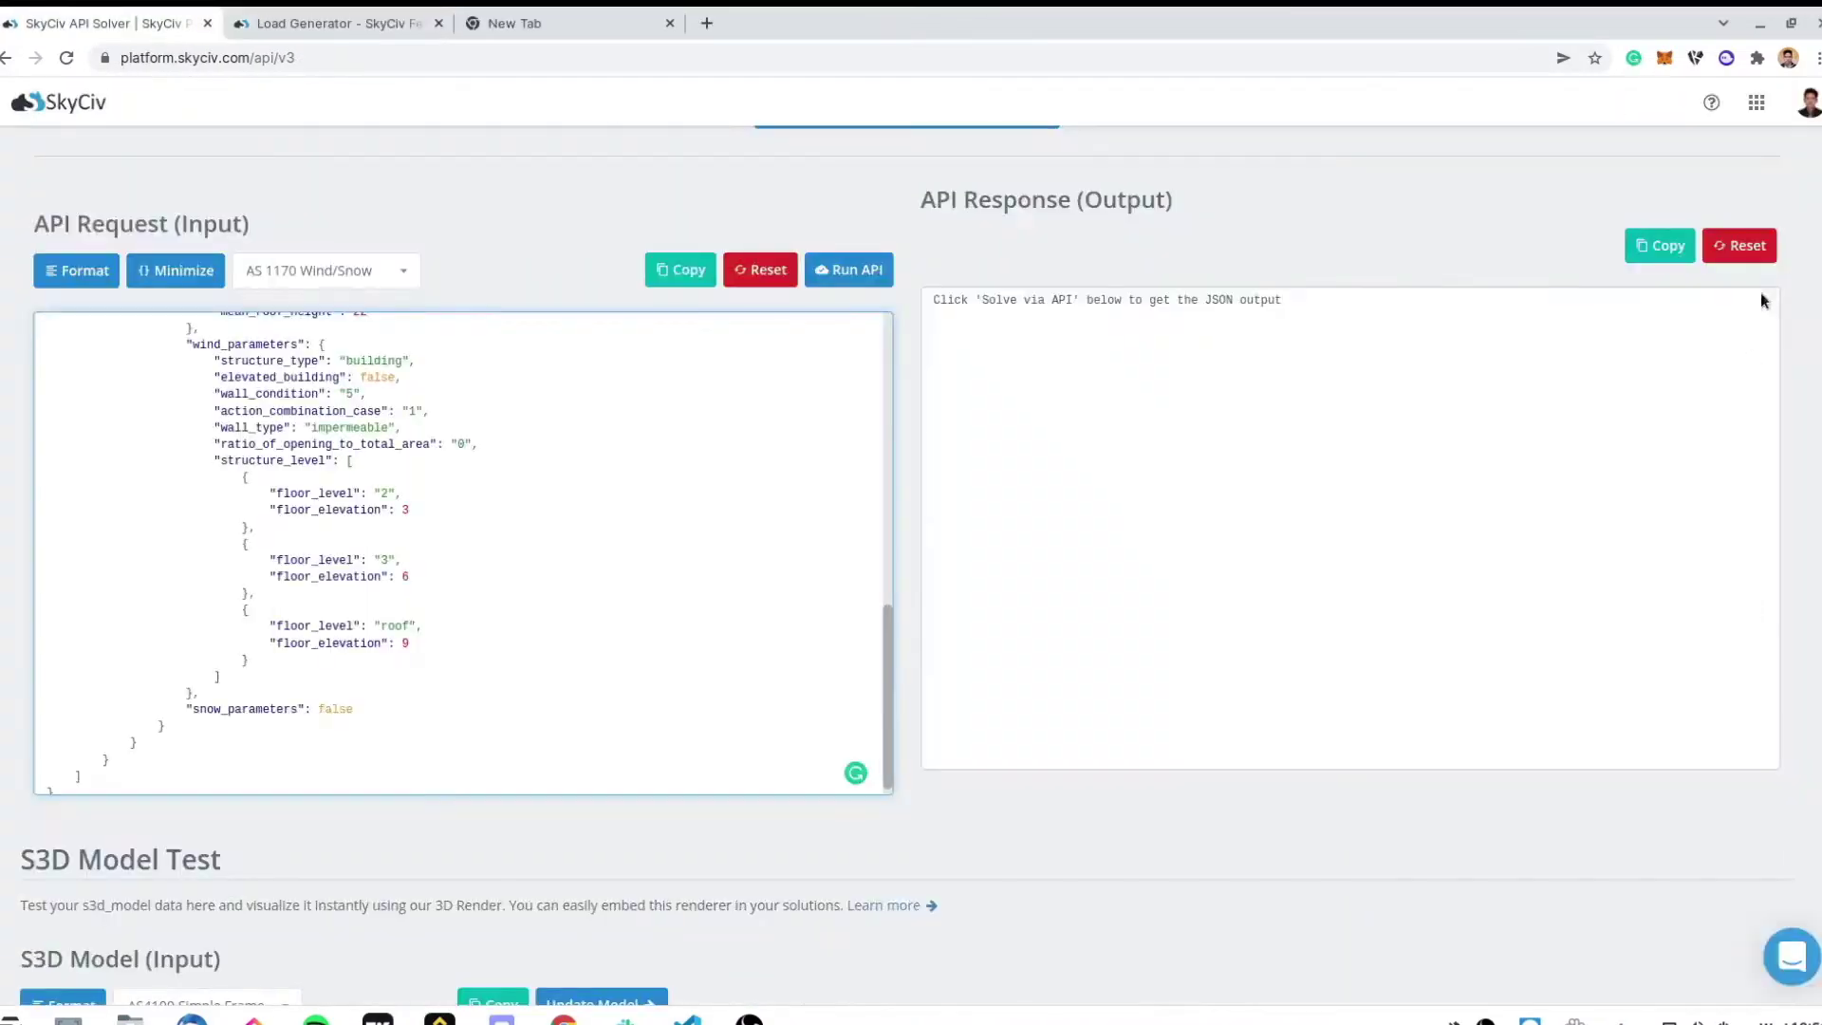
click(849, 270)
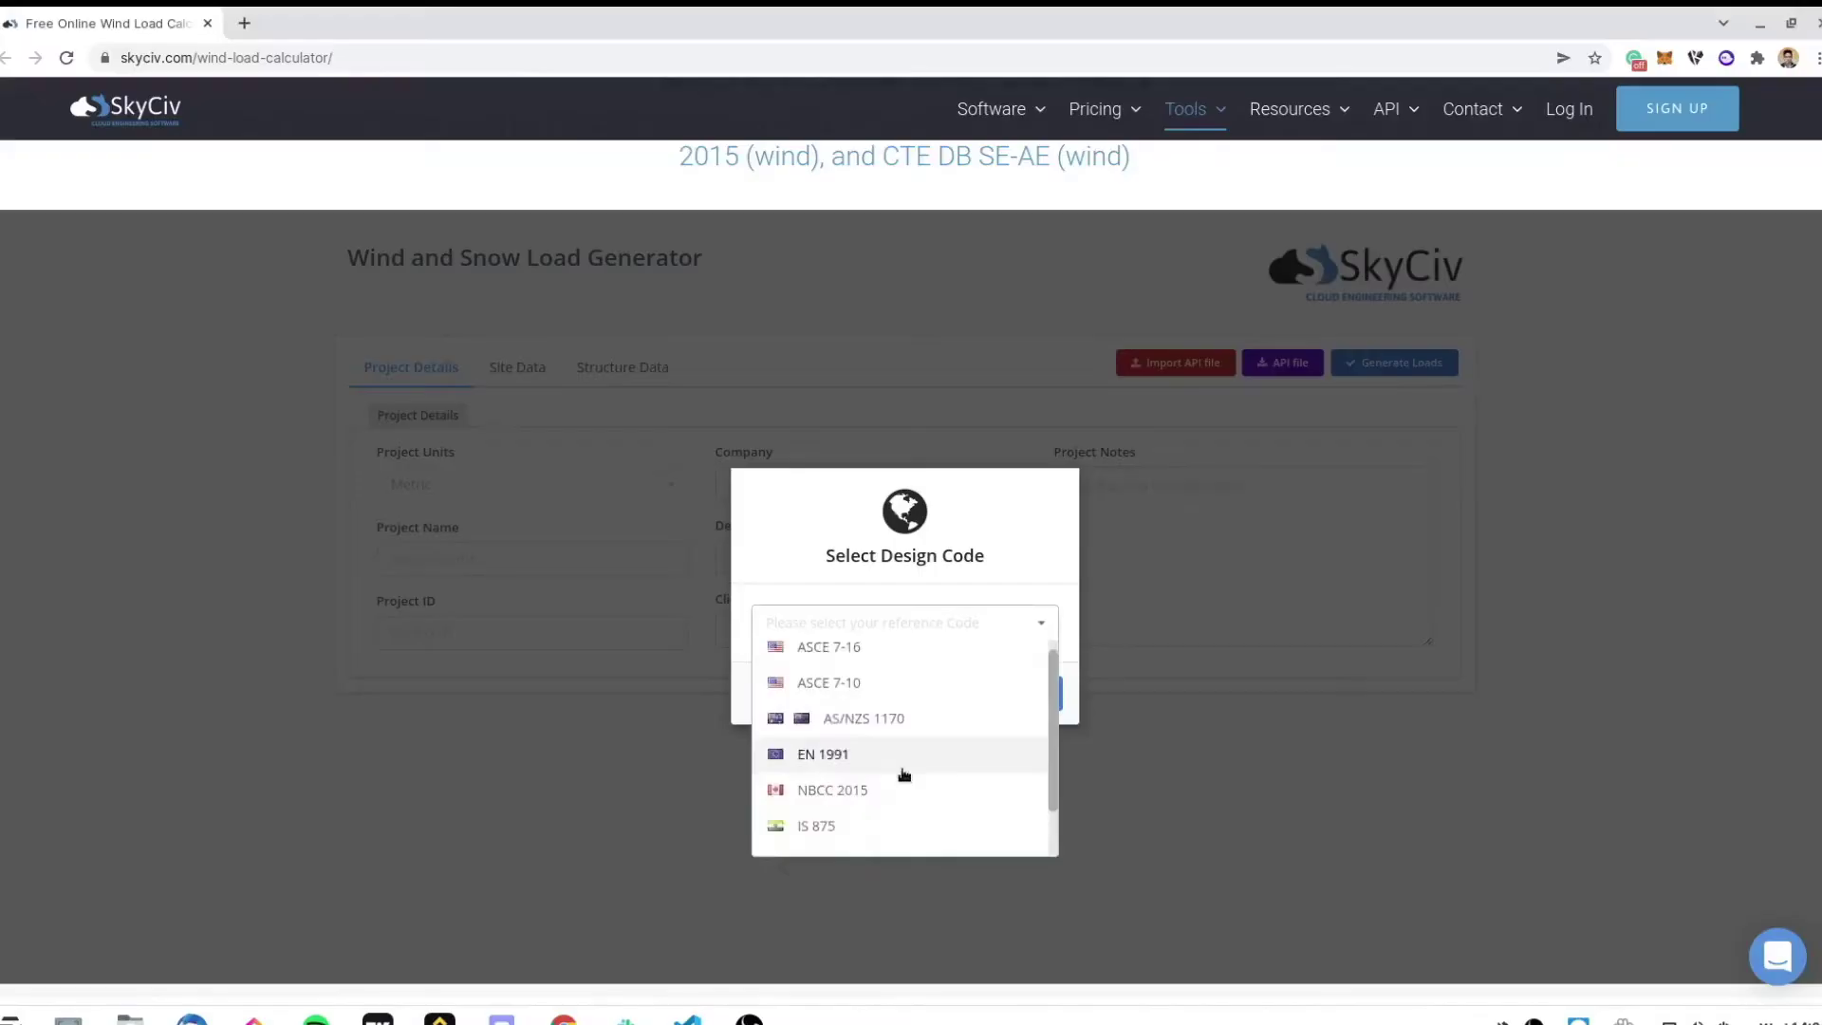
Select NSCP 2015 with Occupancy Category IV and address Manila, Metro Manila, Philippines.
click(902, 784)
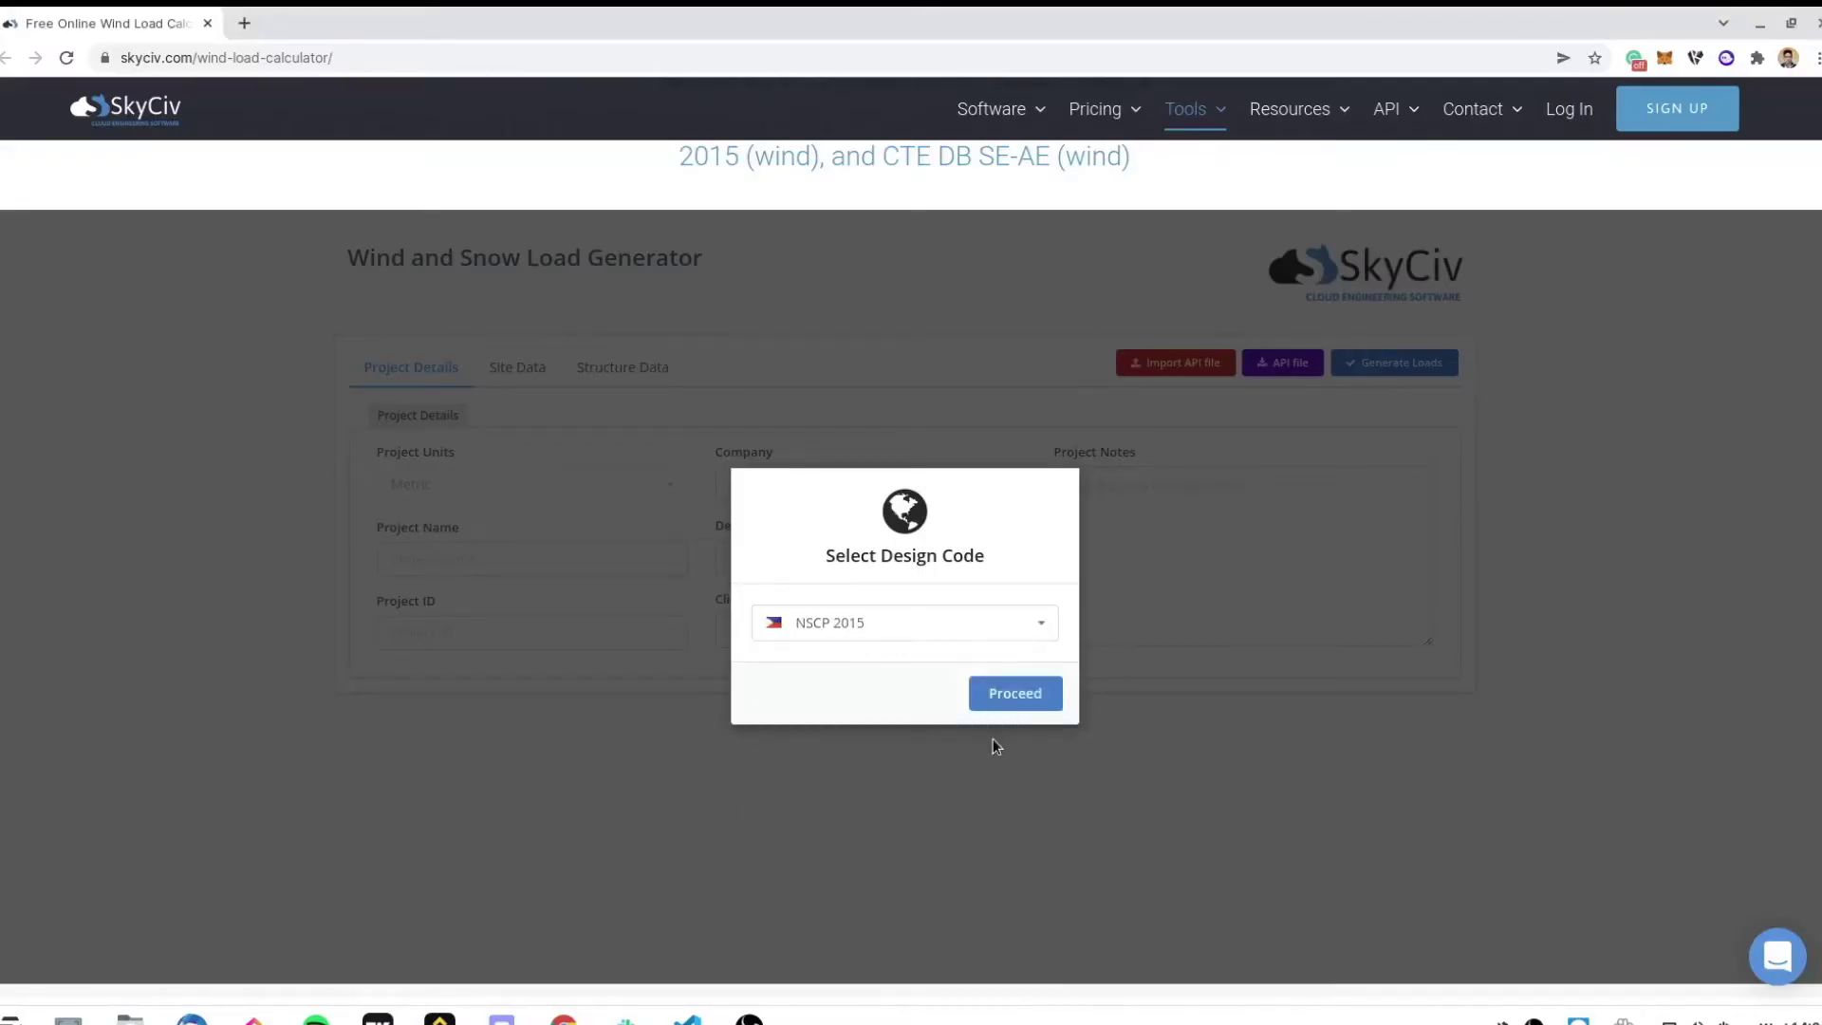
click(1013, 691)
click(569, 518)
click(557, 655)
click(529, 593)
text(m)
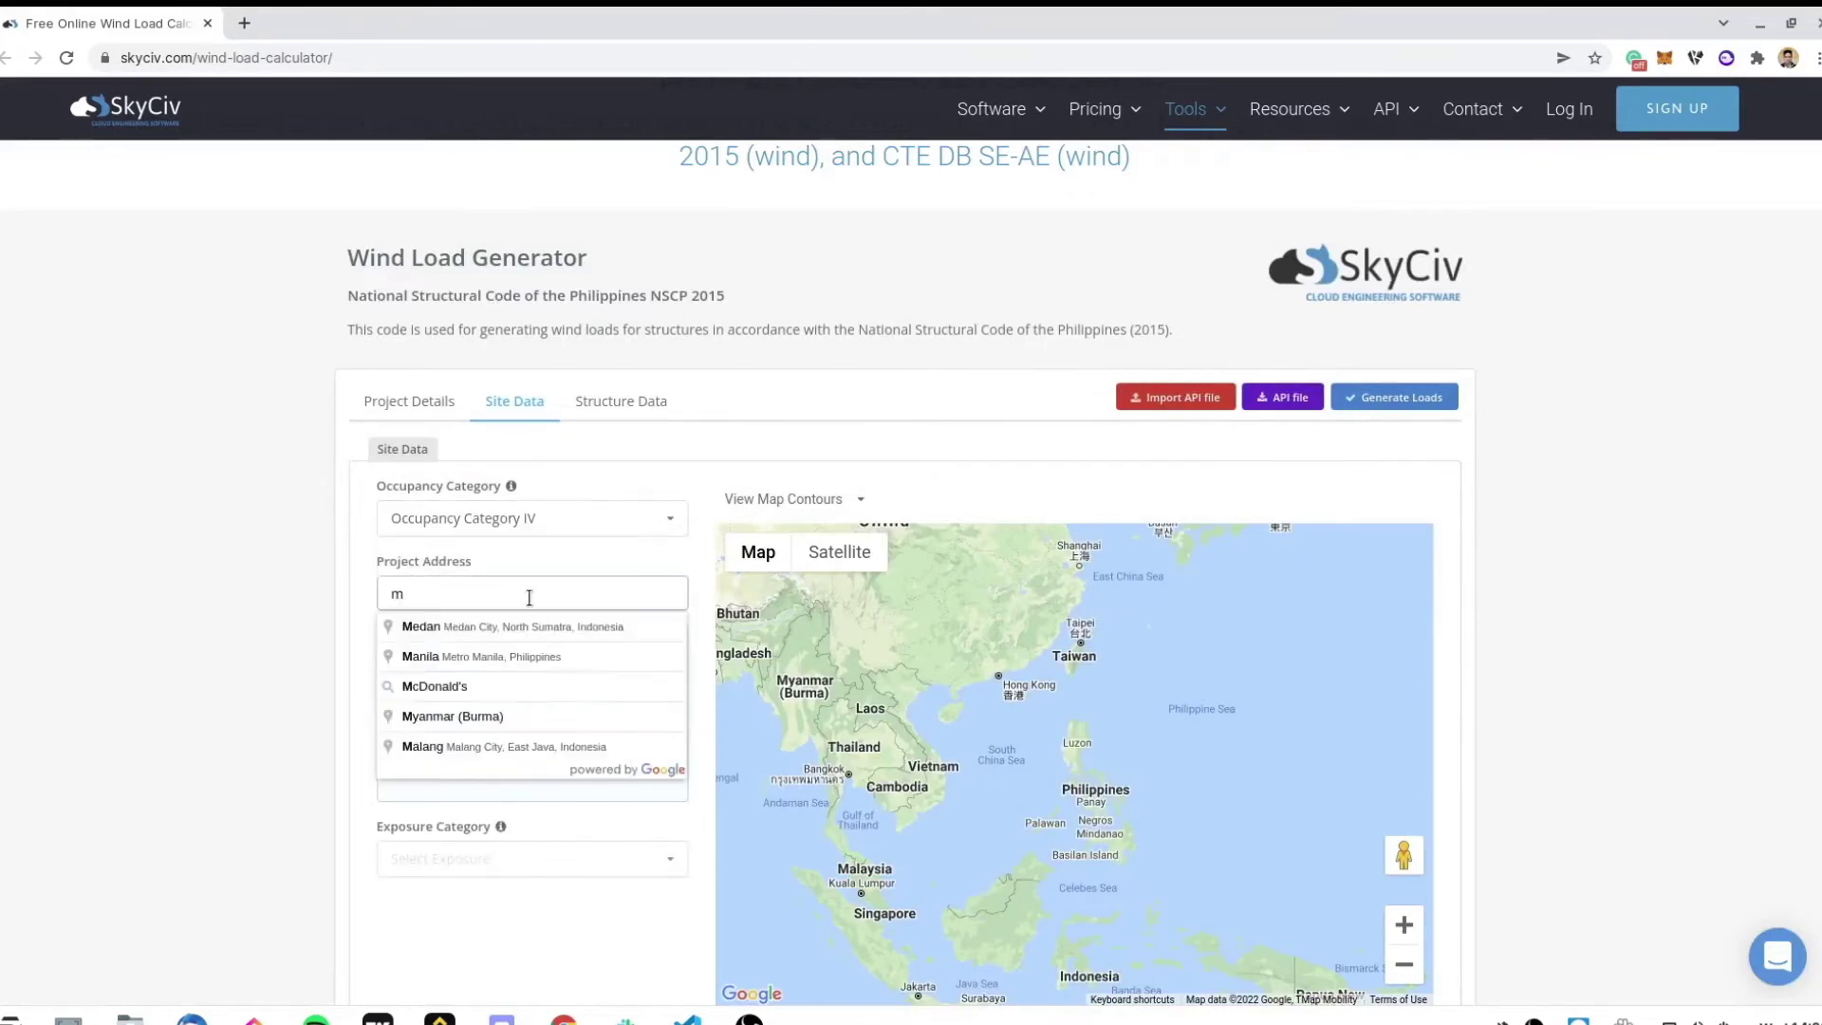
text(anila)
click(546, 625)
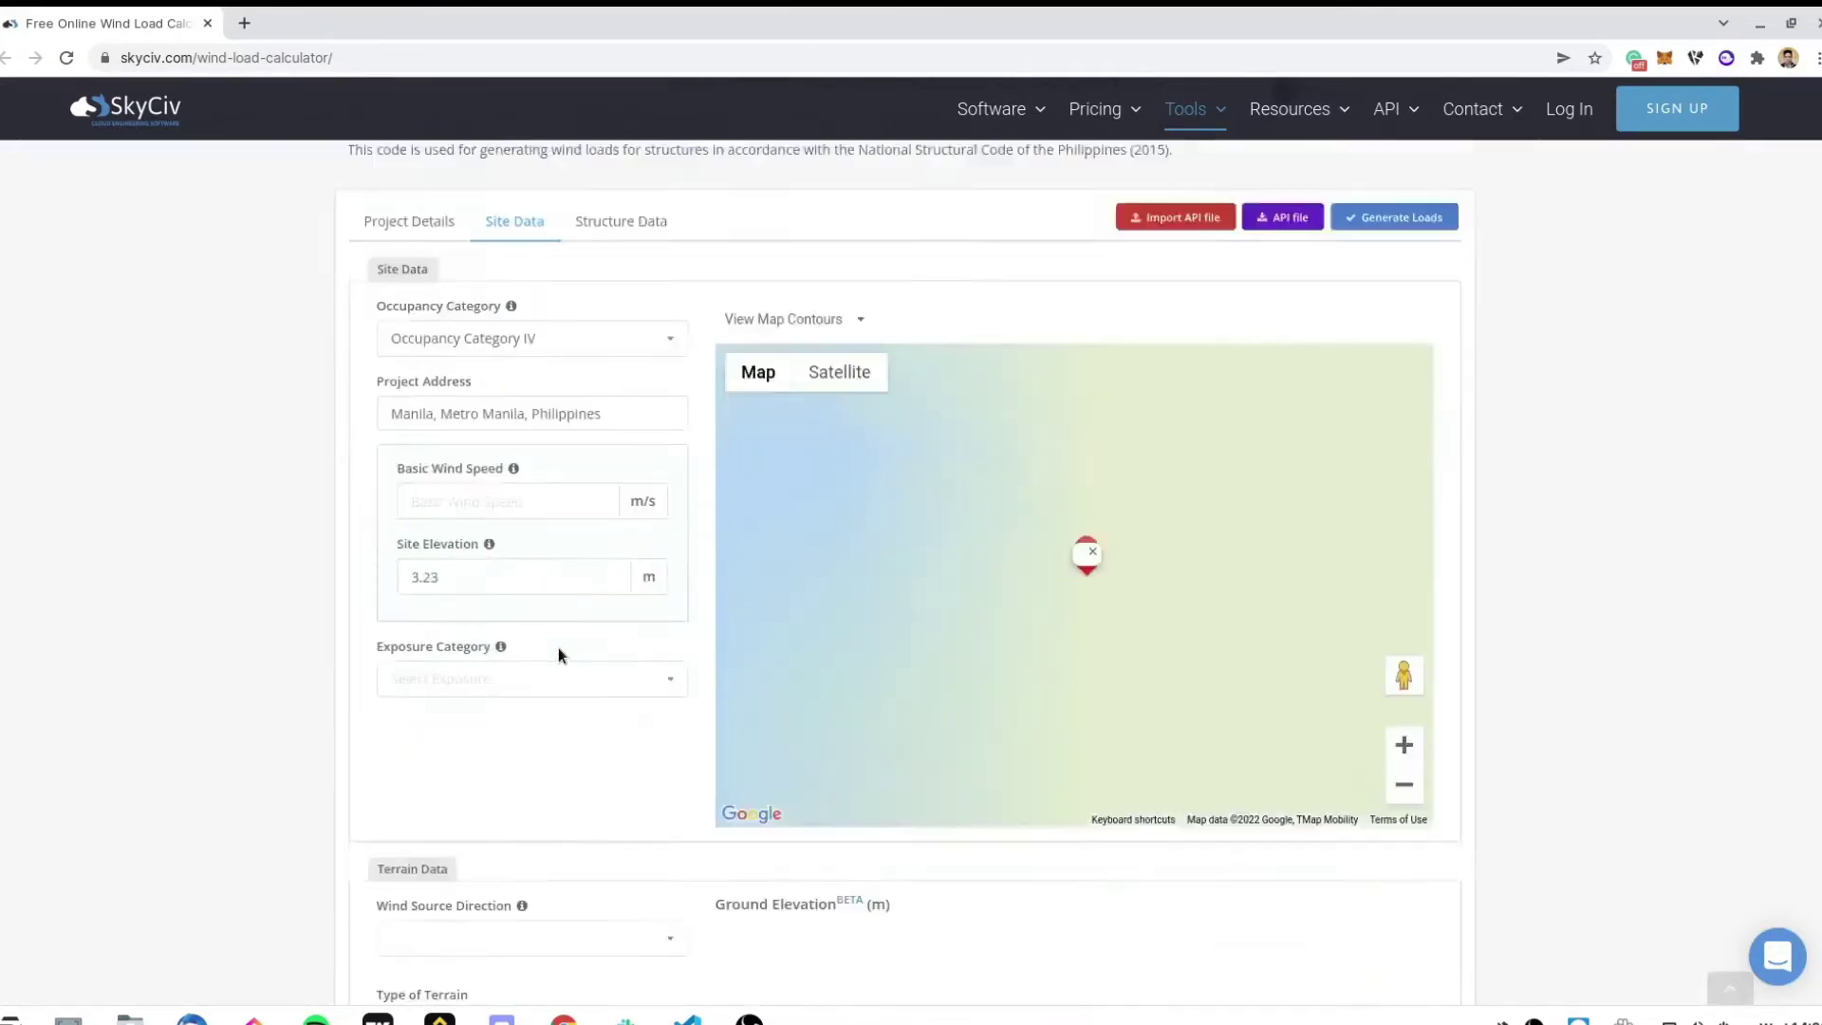
Set exposure category C and wind source direction S.
scroll(569, 569, down, 3)
click(551, 448)
click(555, 519)
click(567, 708)
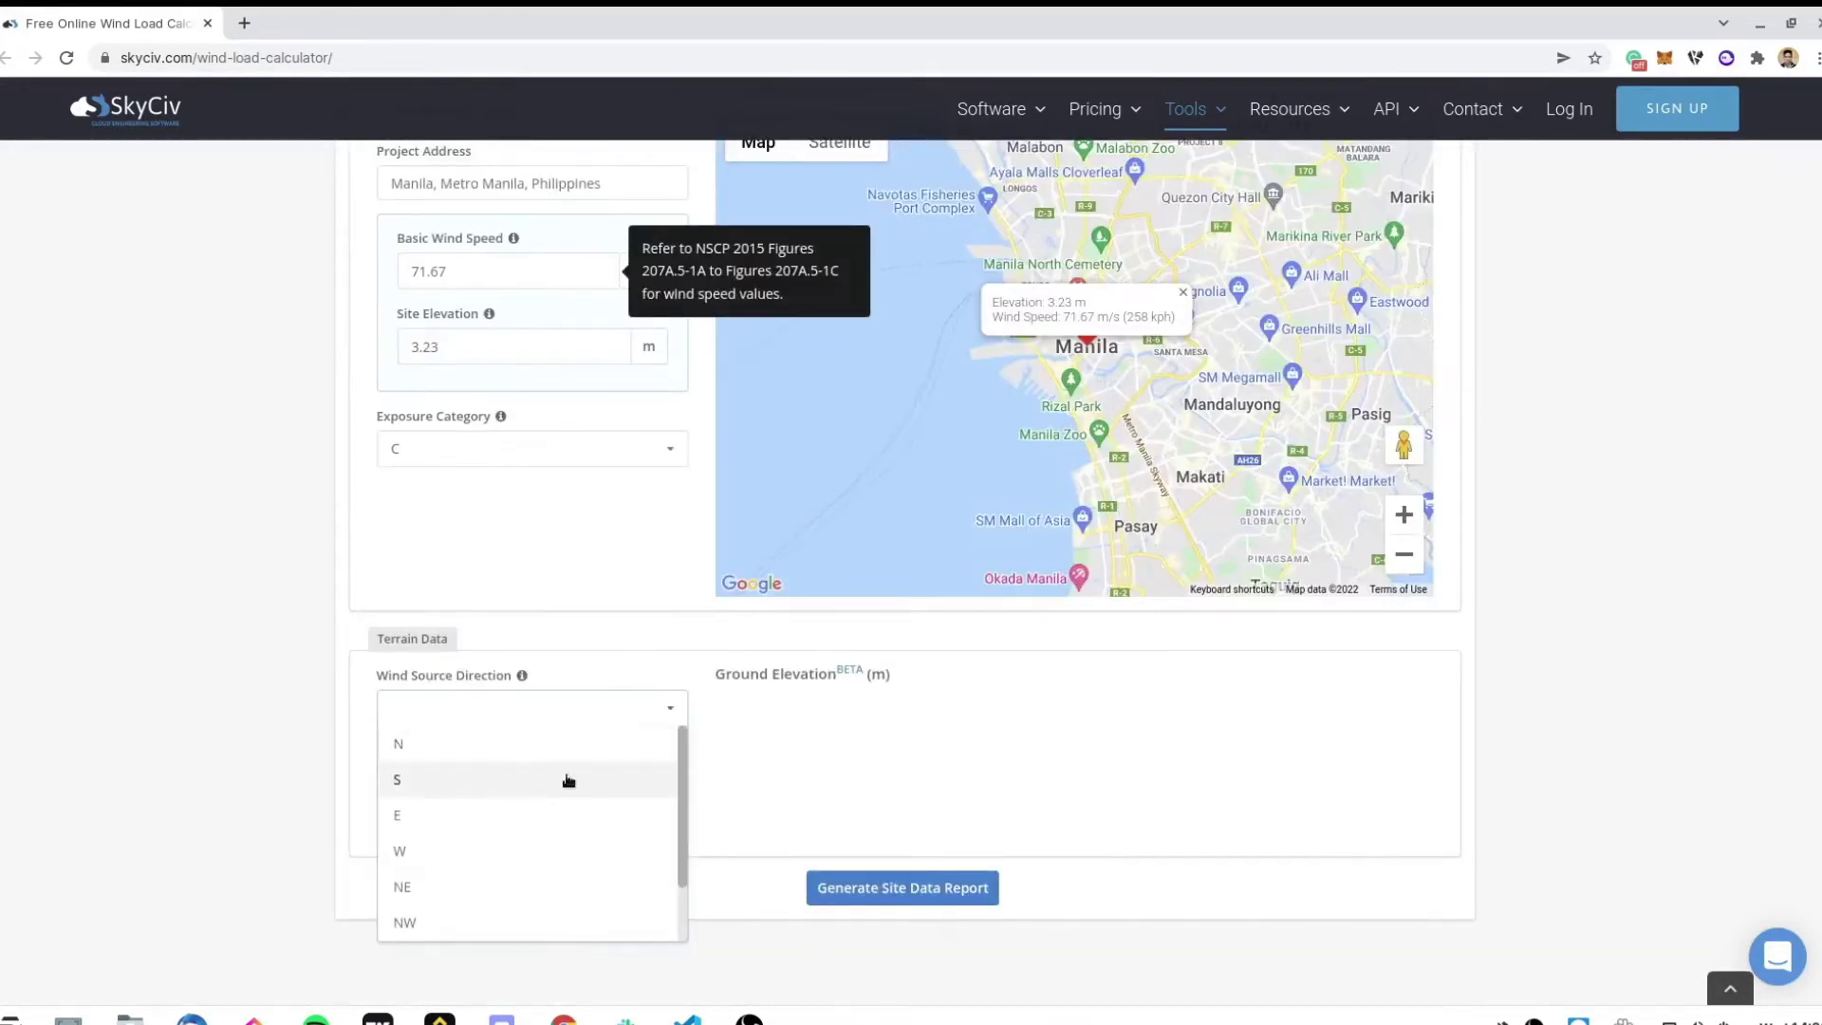
click(570, 788)
scroll(950, 760, down, 2)
scroll(663, 647, up, 4)
scroll(683, 760, down, 9)
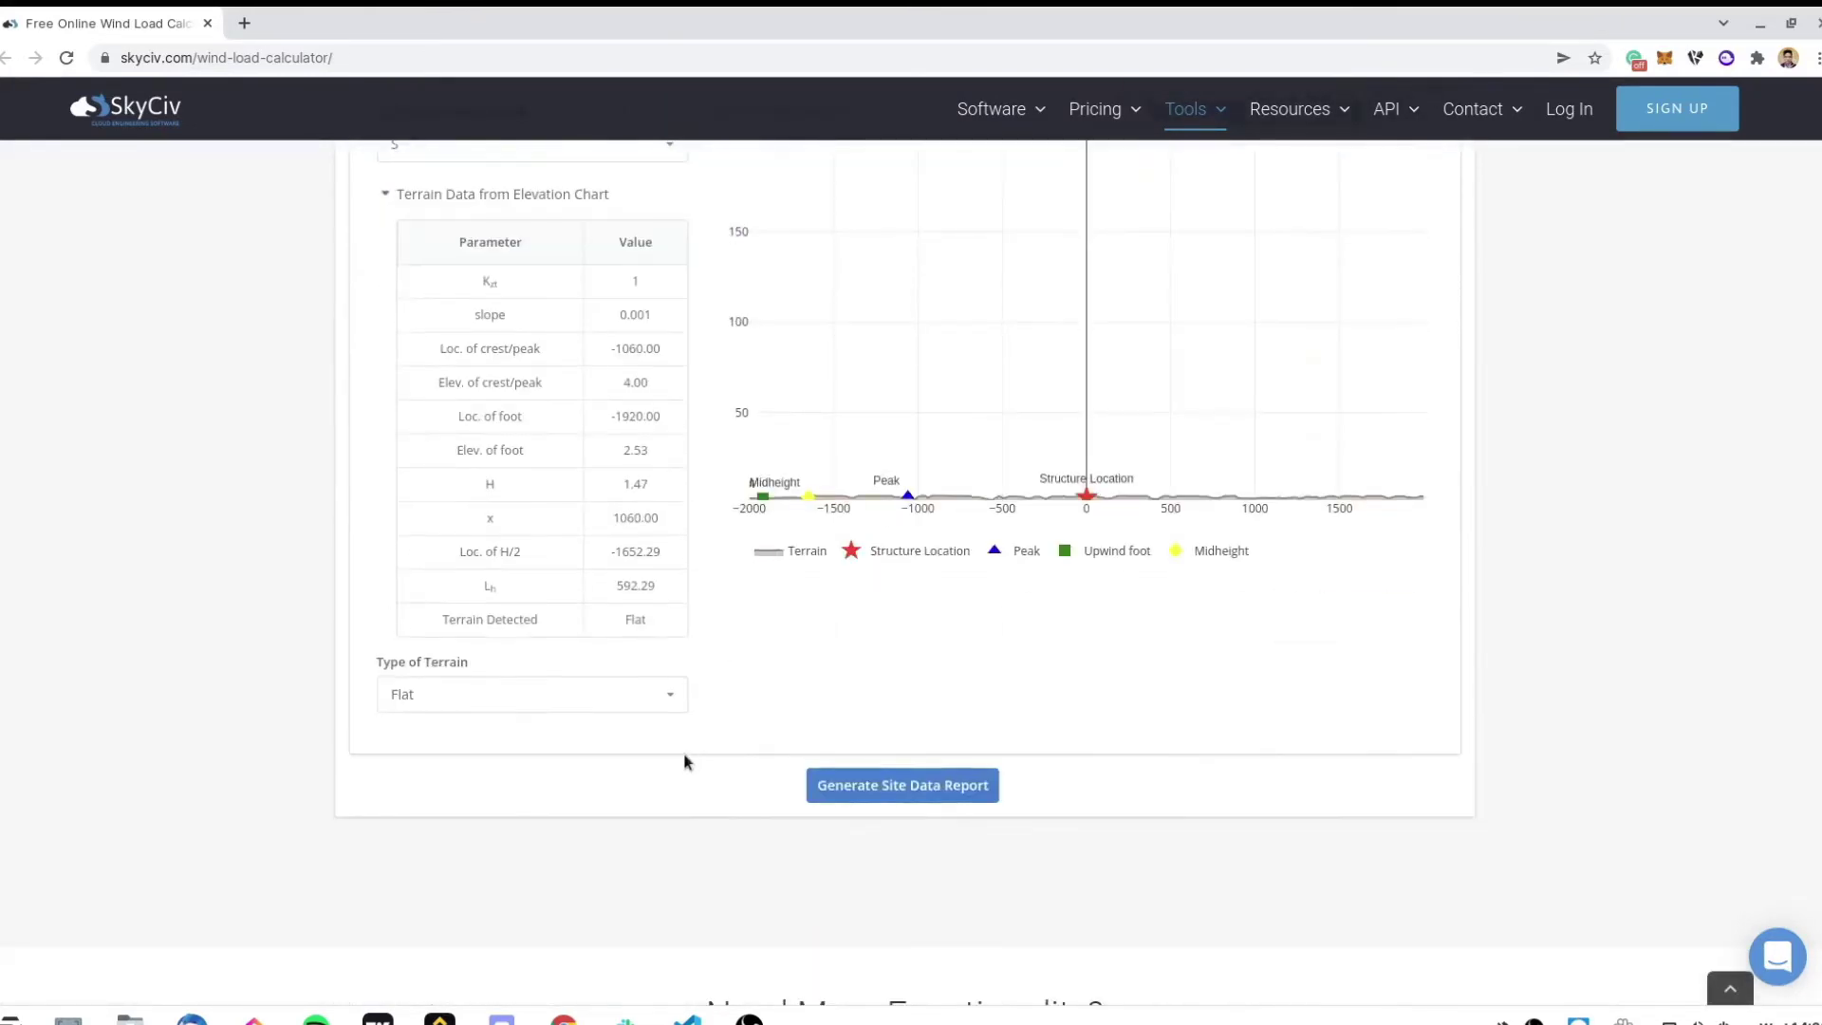
scroll(651, 578, up, 9)
Enter structure data: length 7.8, width 6.3, mean roof height 4.2, roof pitch 18°.
click(621, 350)
click(622, 642)
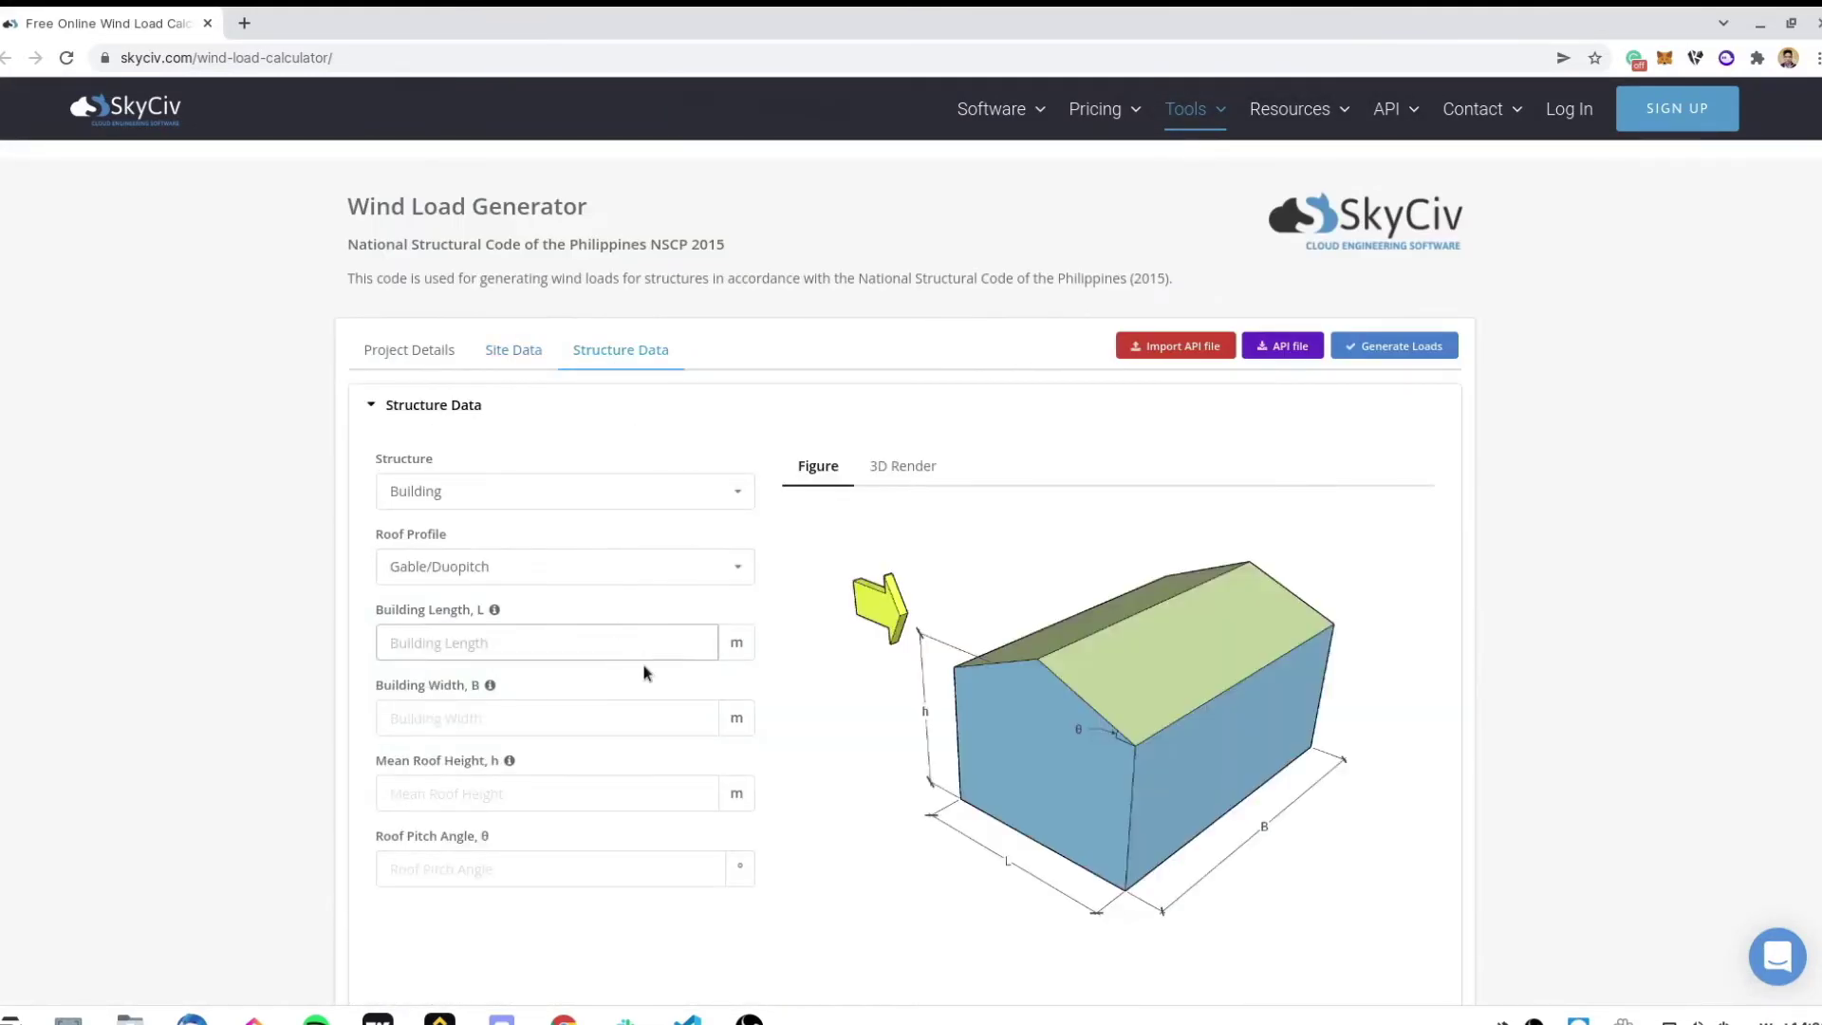
text(7.8)
key(Tab)
text(6.3)
key(Tab)
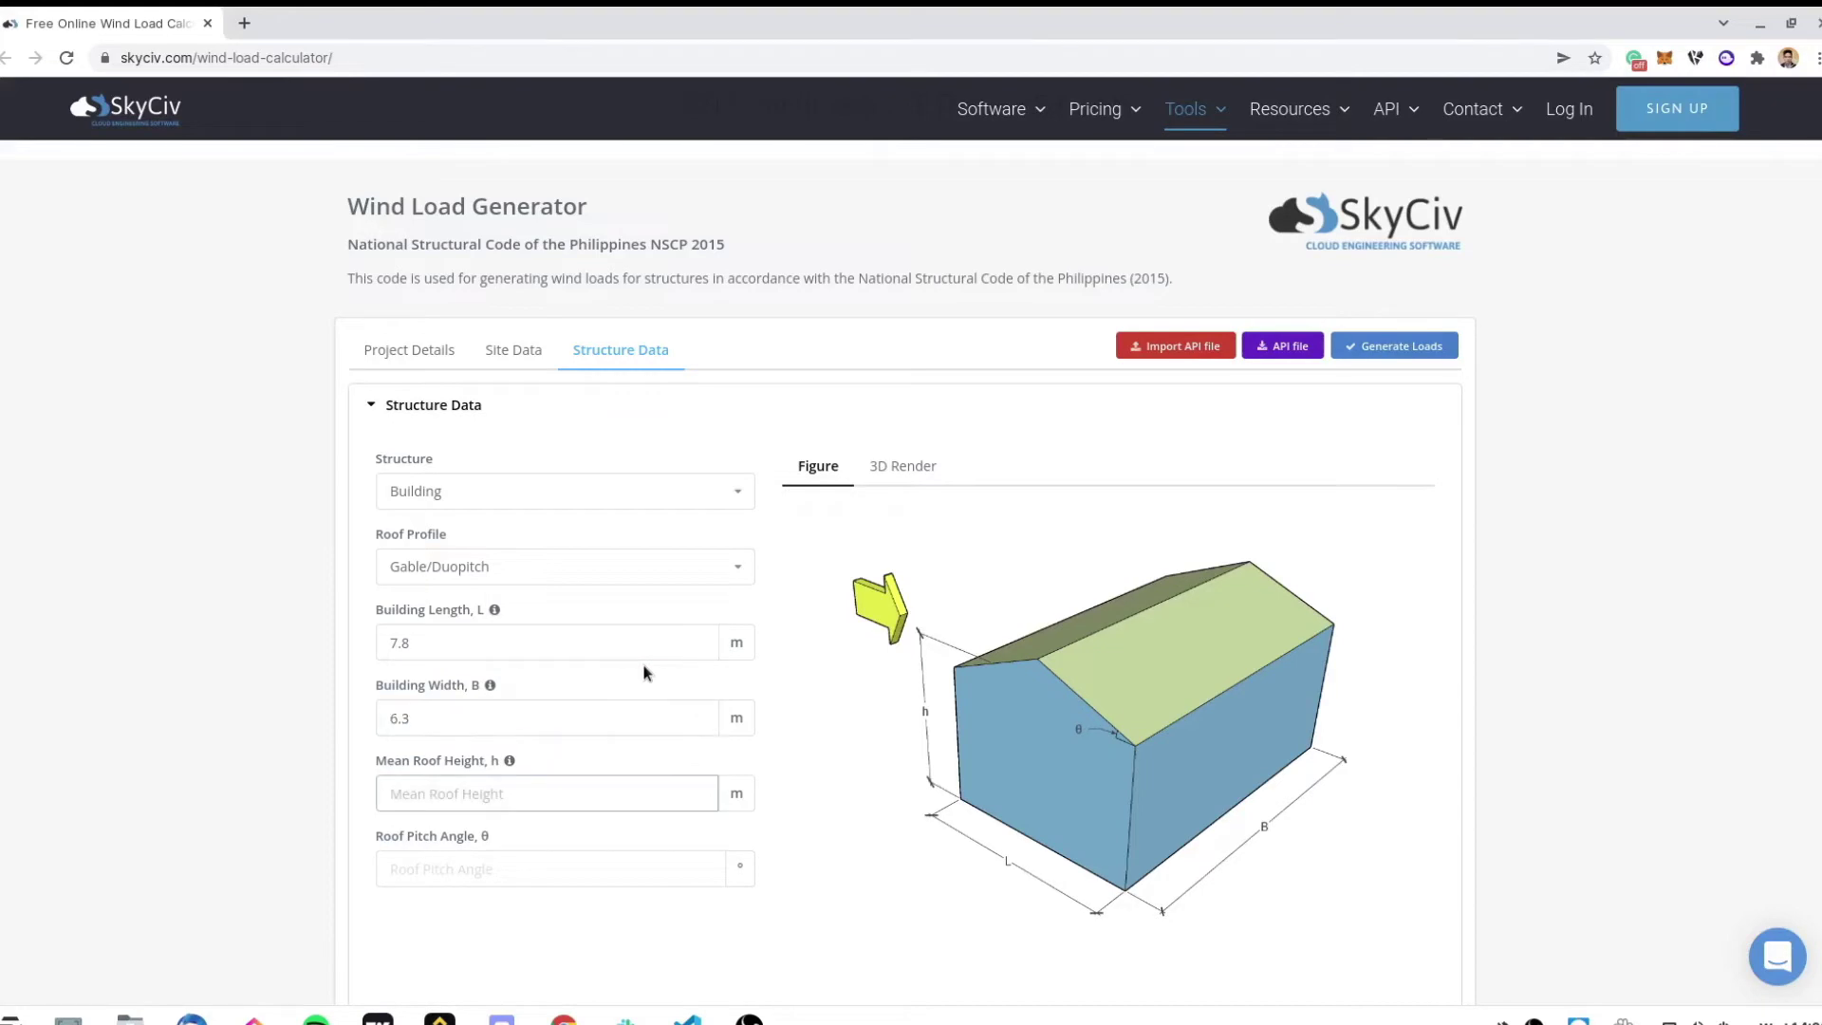
text(4.2)
key(Tab)
text(18)
Choose the structure type, set Partially Enclosed Buildings, and remove the floor level 2 row.
scroll(610, 630, down, 5)
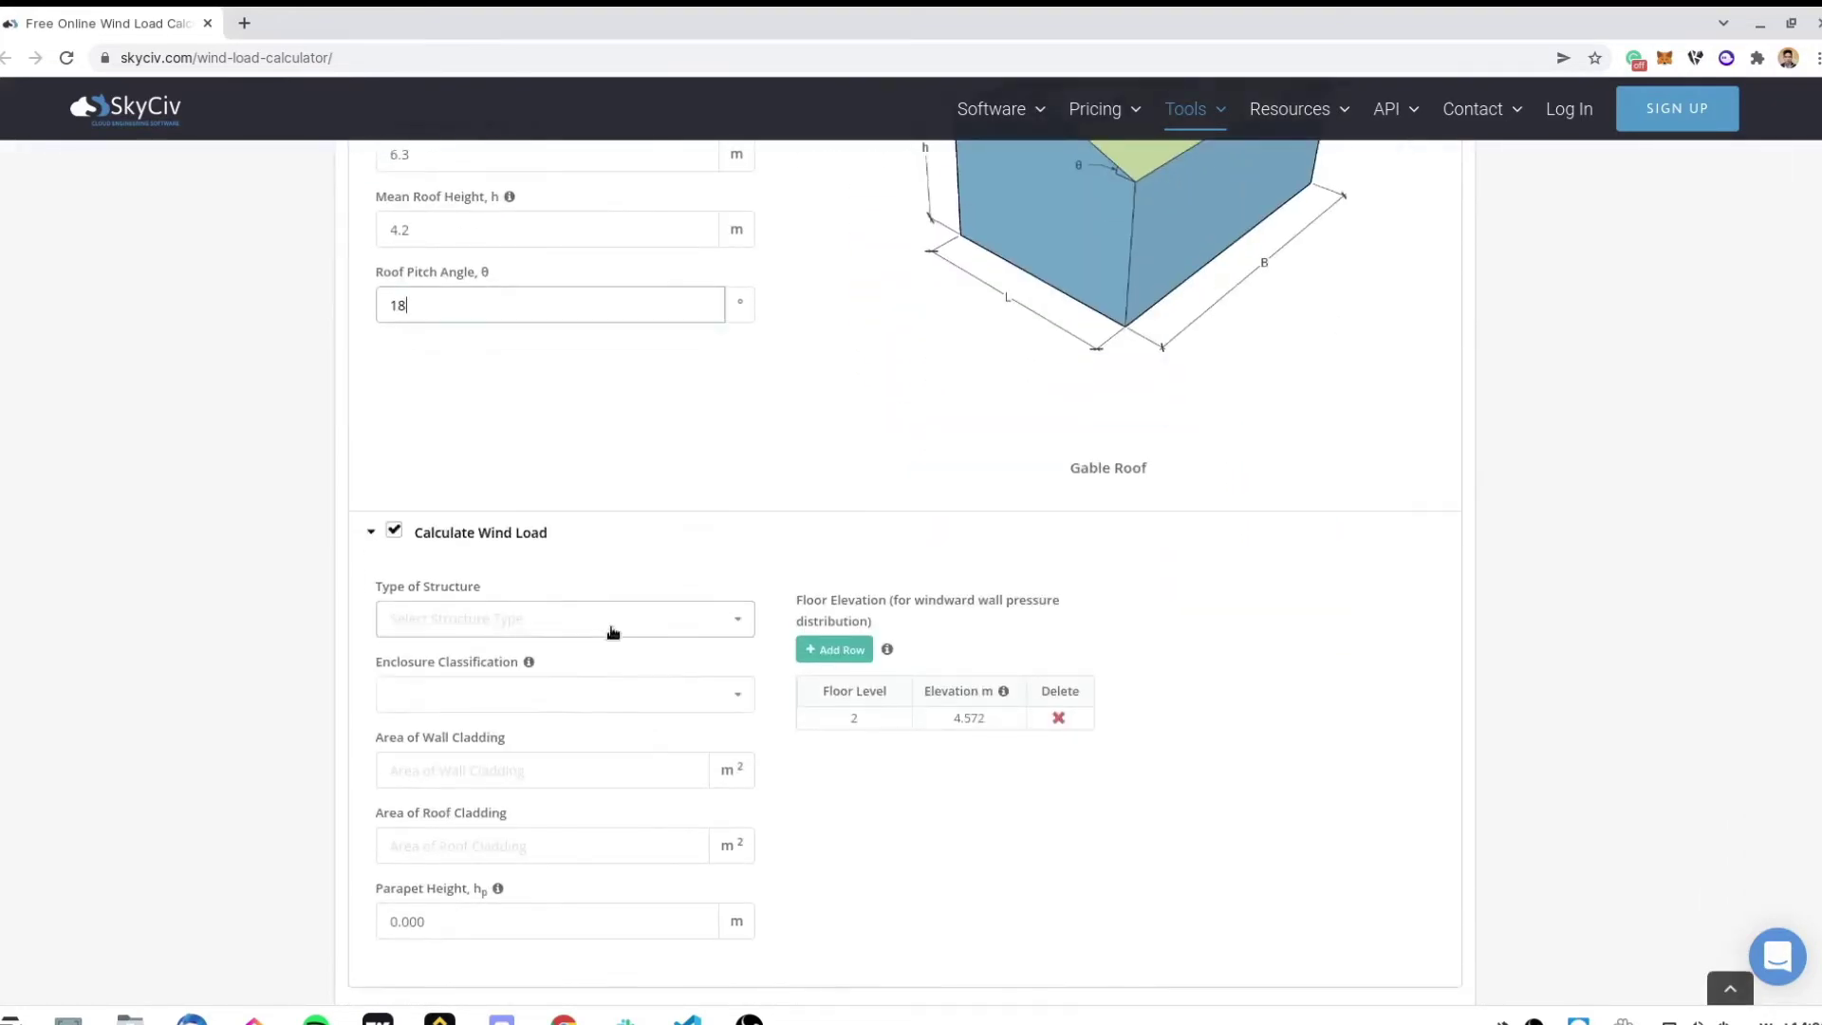
click(611, 631)
click(610, 657)
click(622, 703)
click(622, 769)
click(1058, 717)
scroll(1107, 699, up, 6)
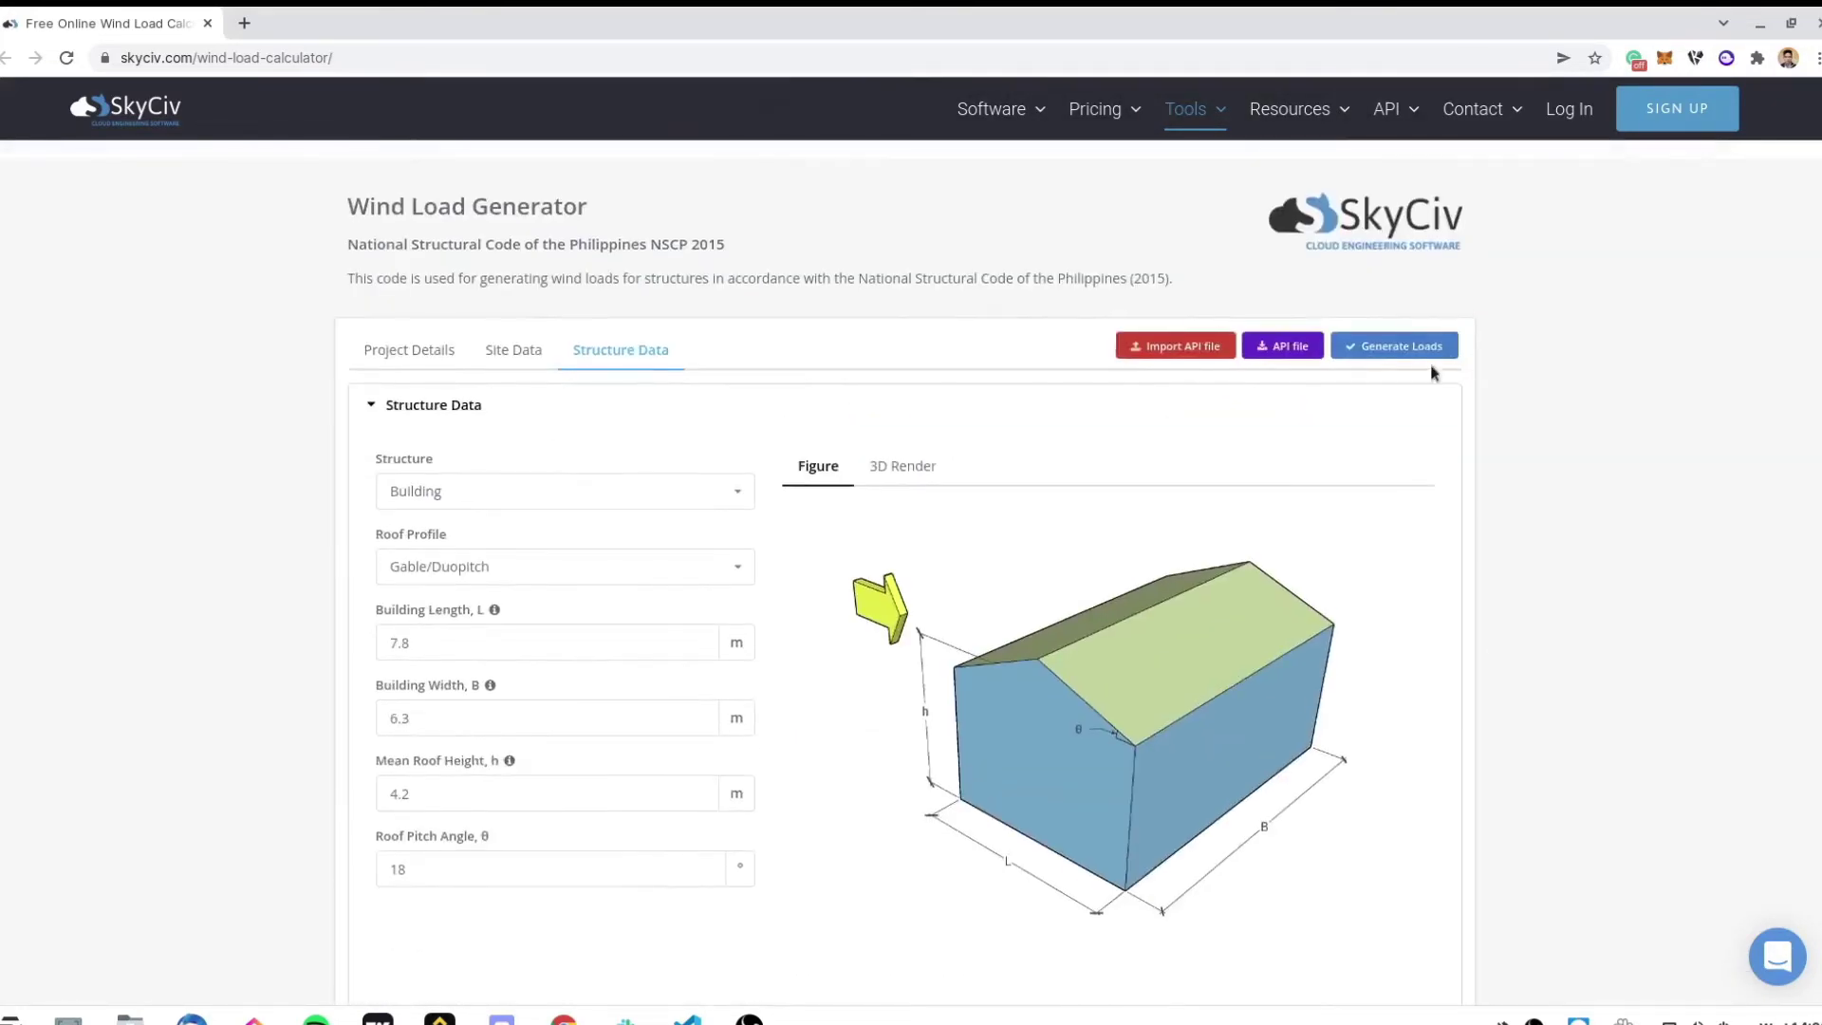
Open the detailed wind calculation, scroll to the elevation figures, and generate the wind load report.
scroll(1579, 505, down, 20)
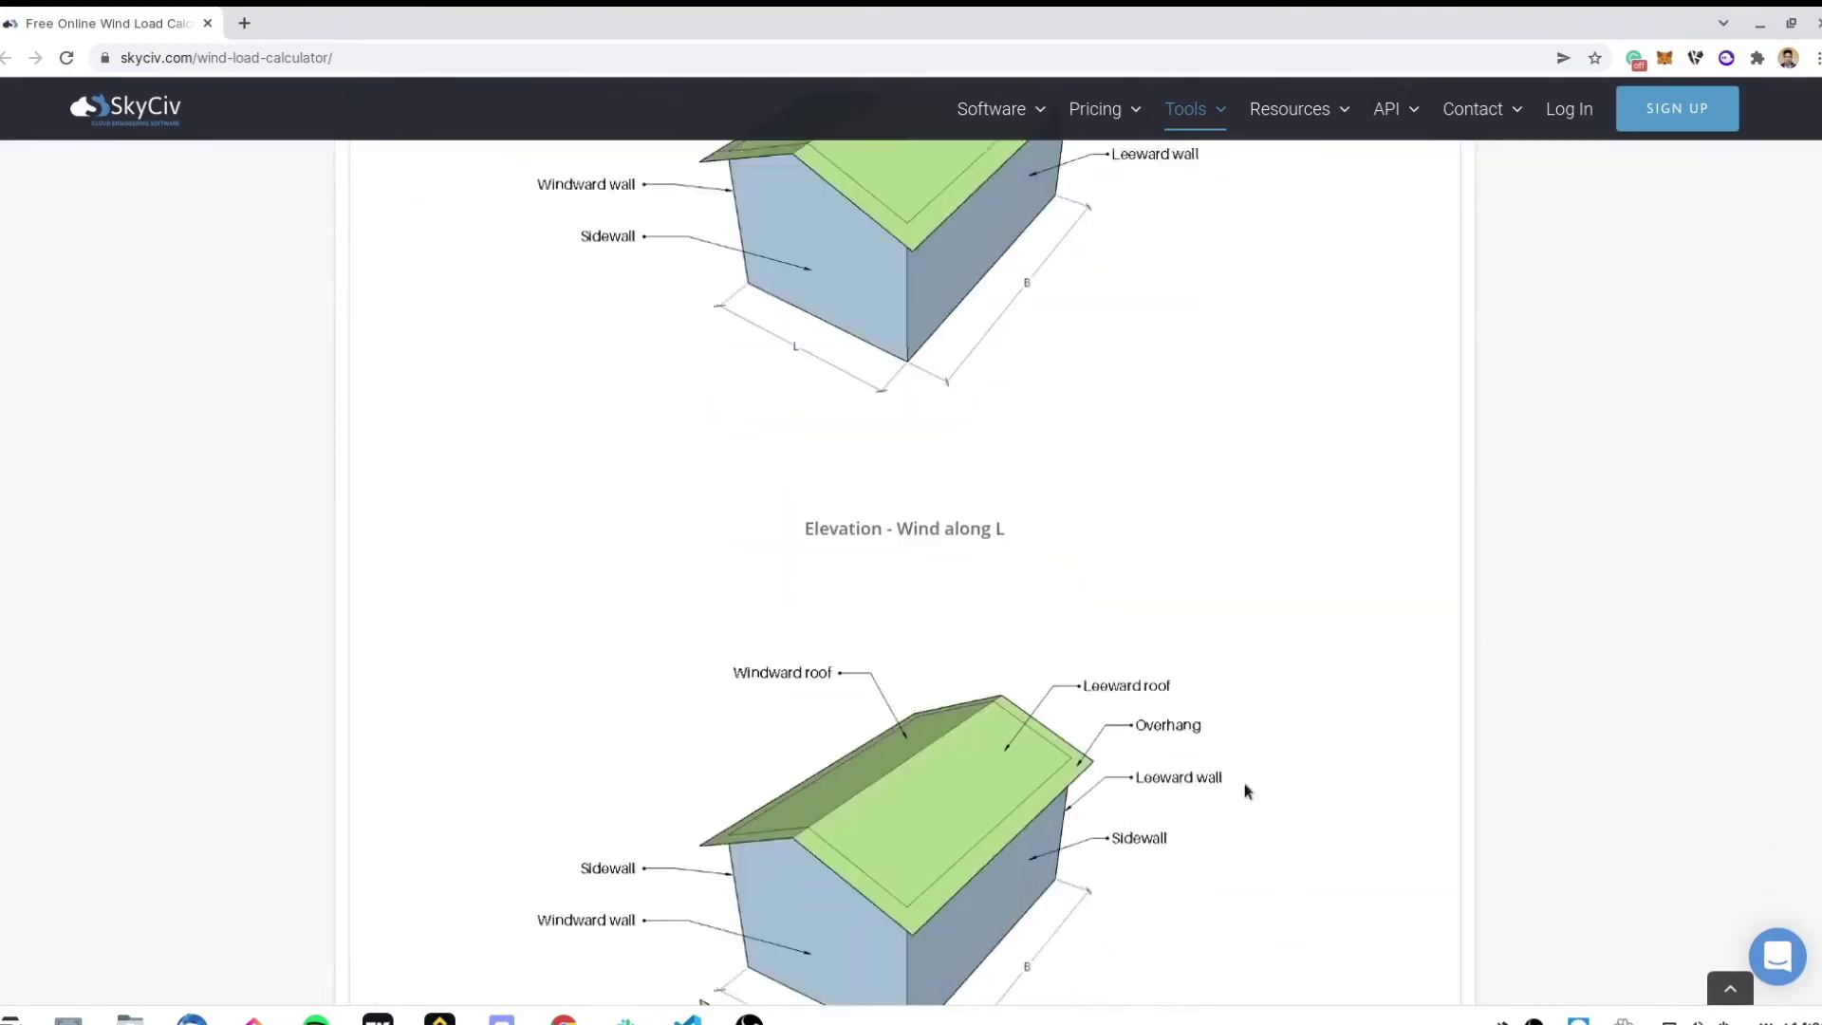
click(1014, 761)
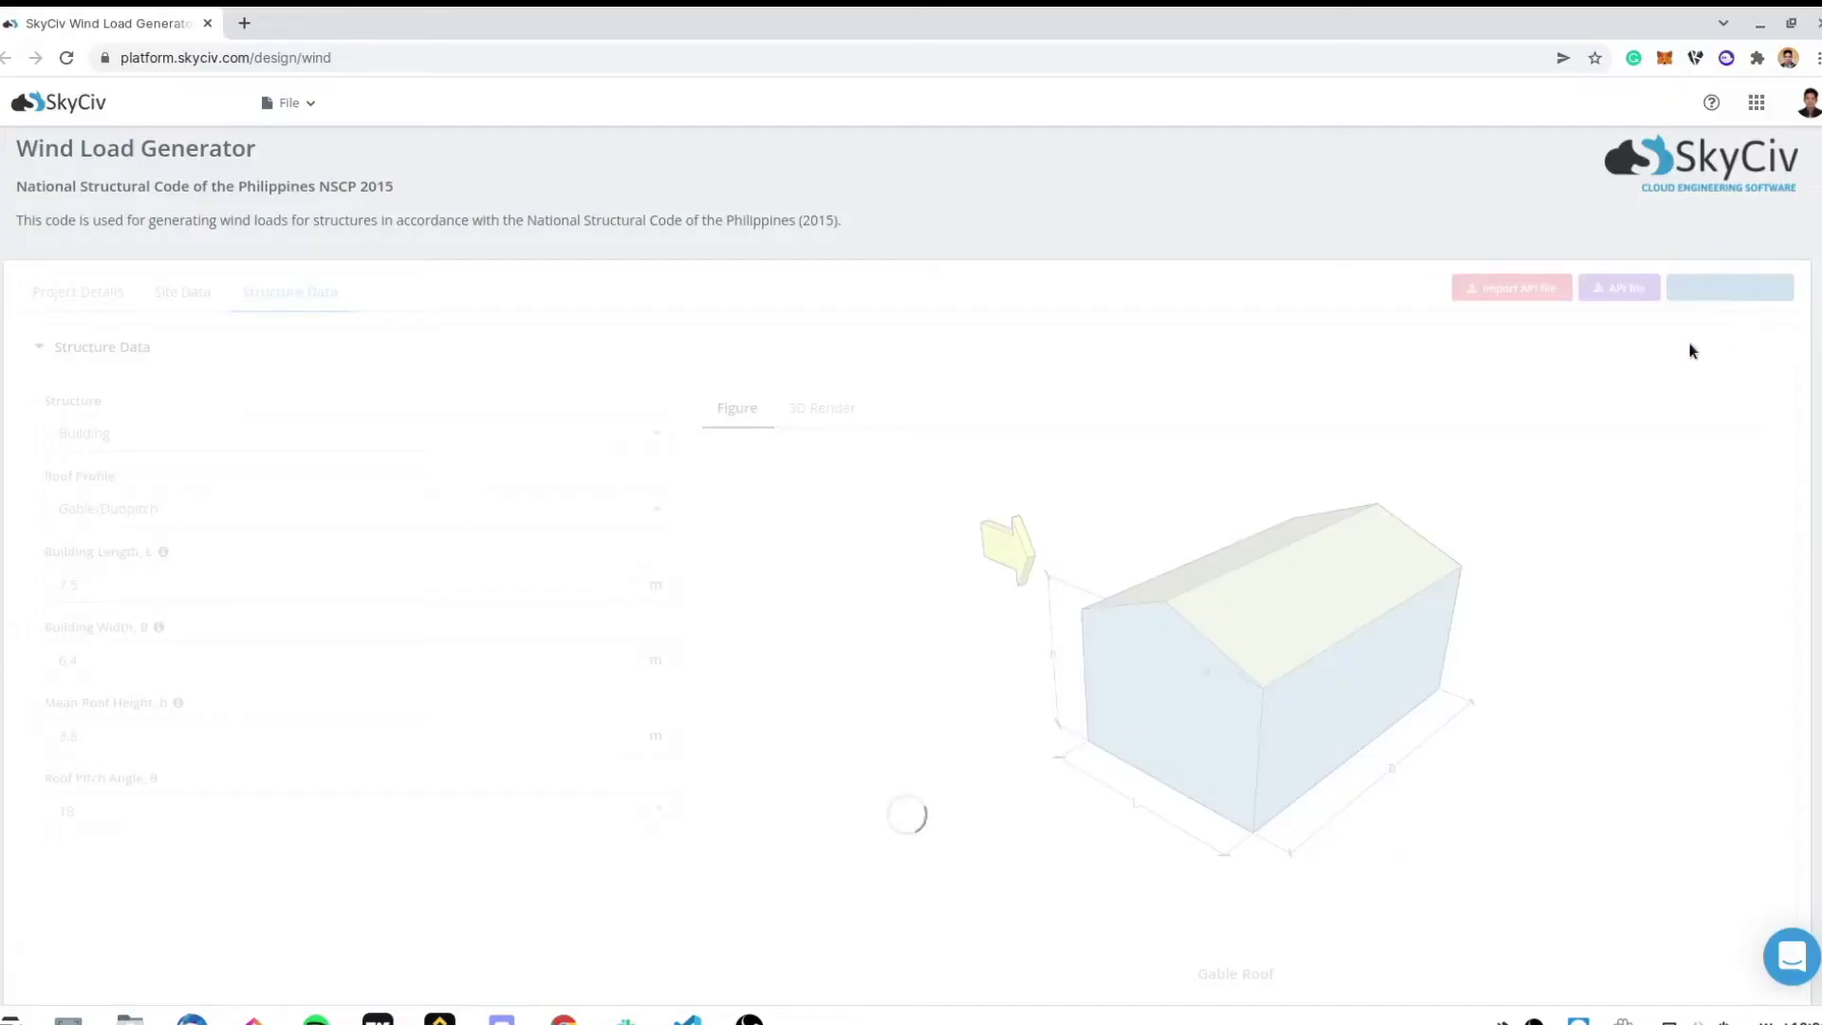
scroll(930, 522, down, 10)
scroll(957, 551, down, 7)
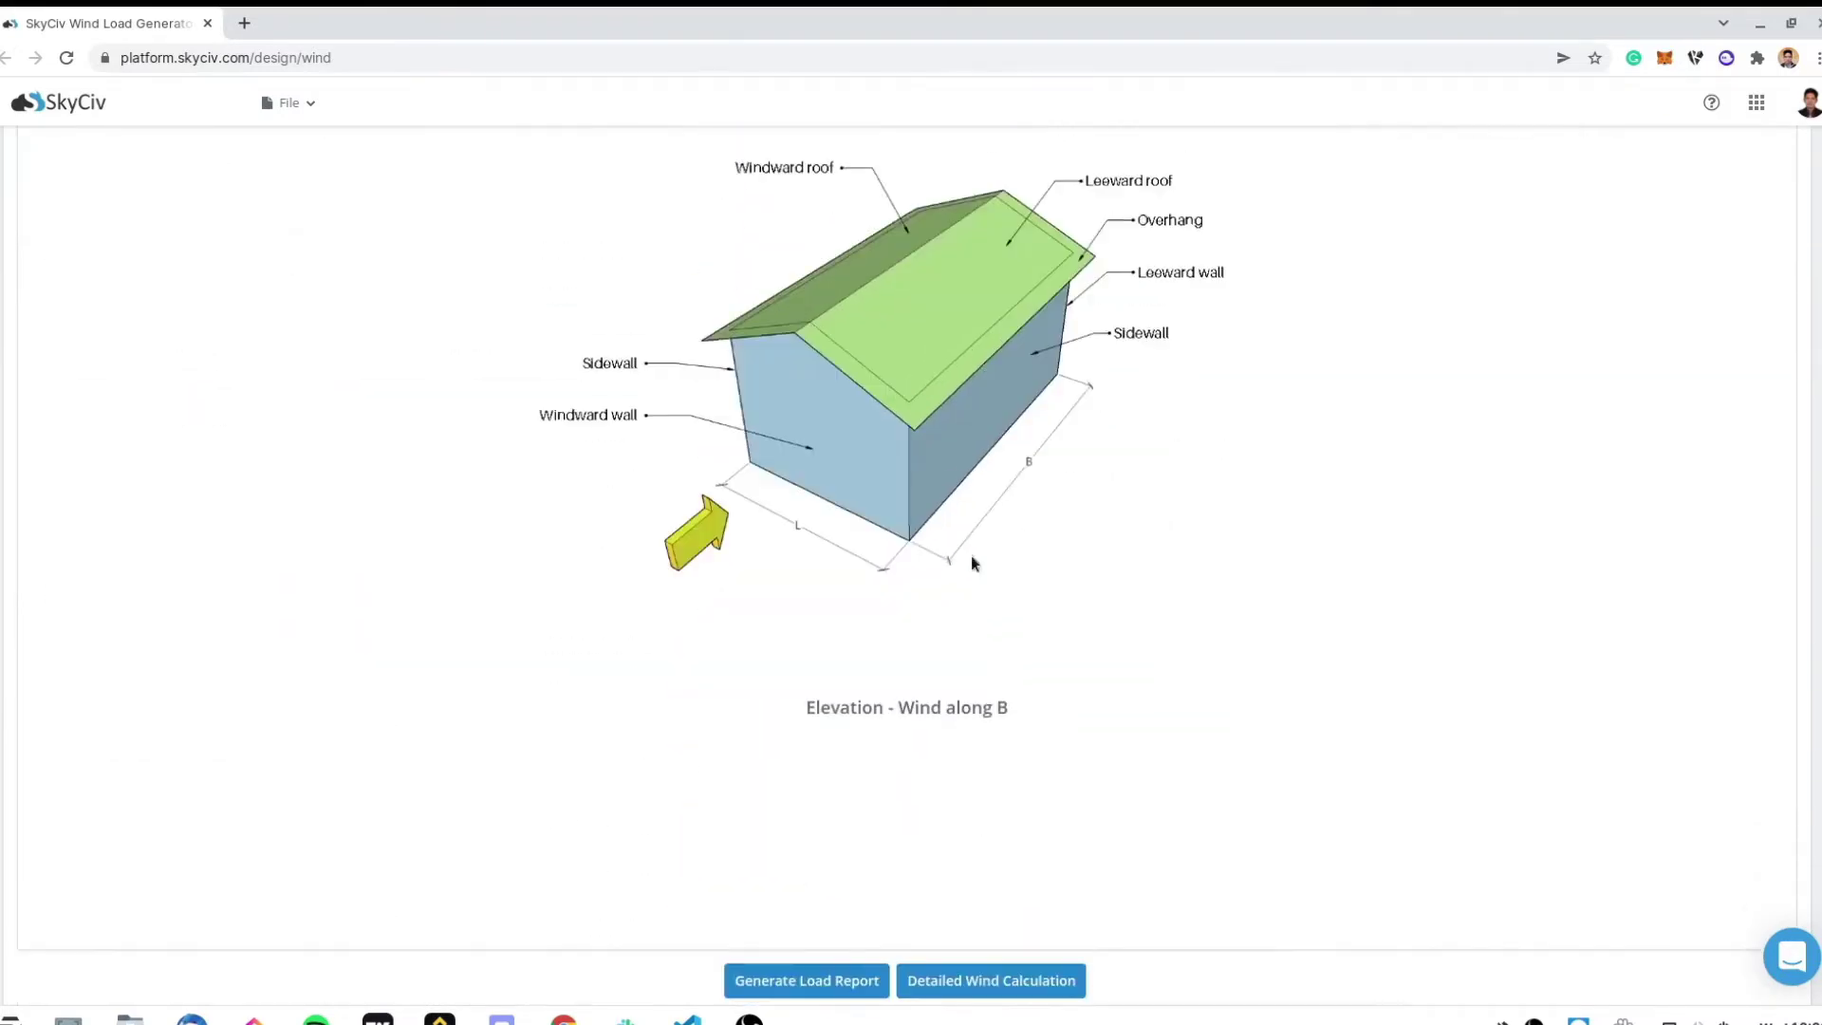
click(842, 961)
click(1072, 612)
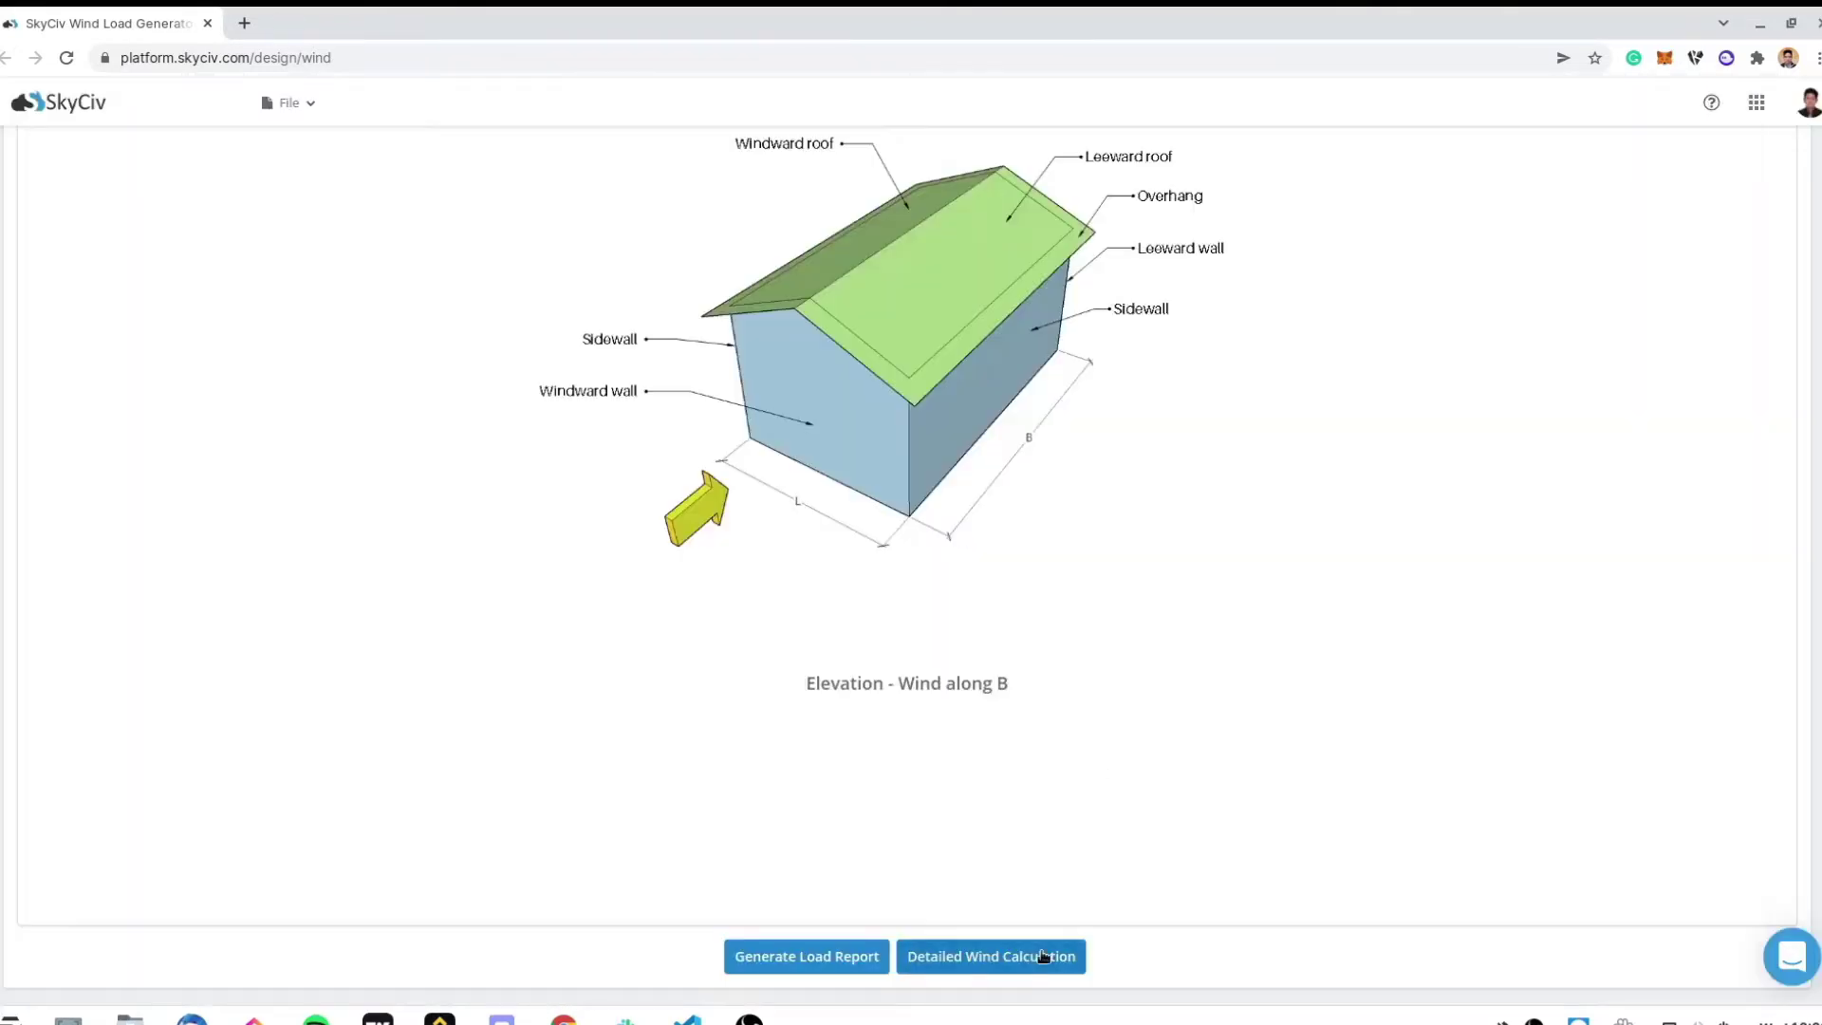
Open the wind report's pressure tables, then return to the wind load generator tab.
click(1045, 956)
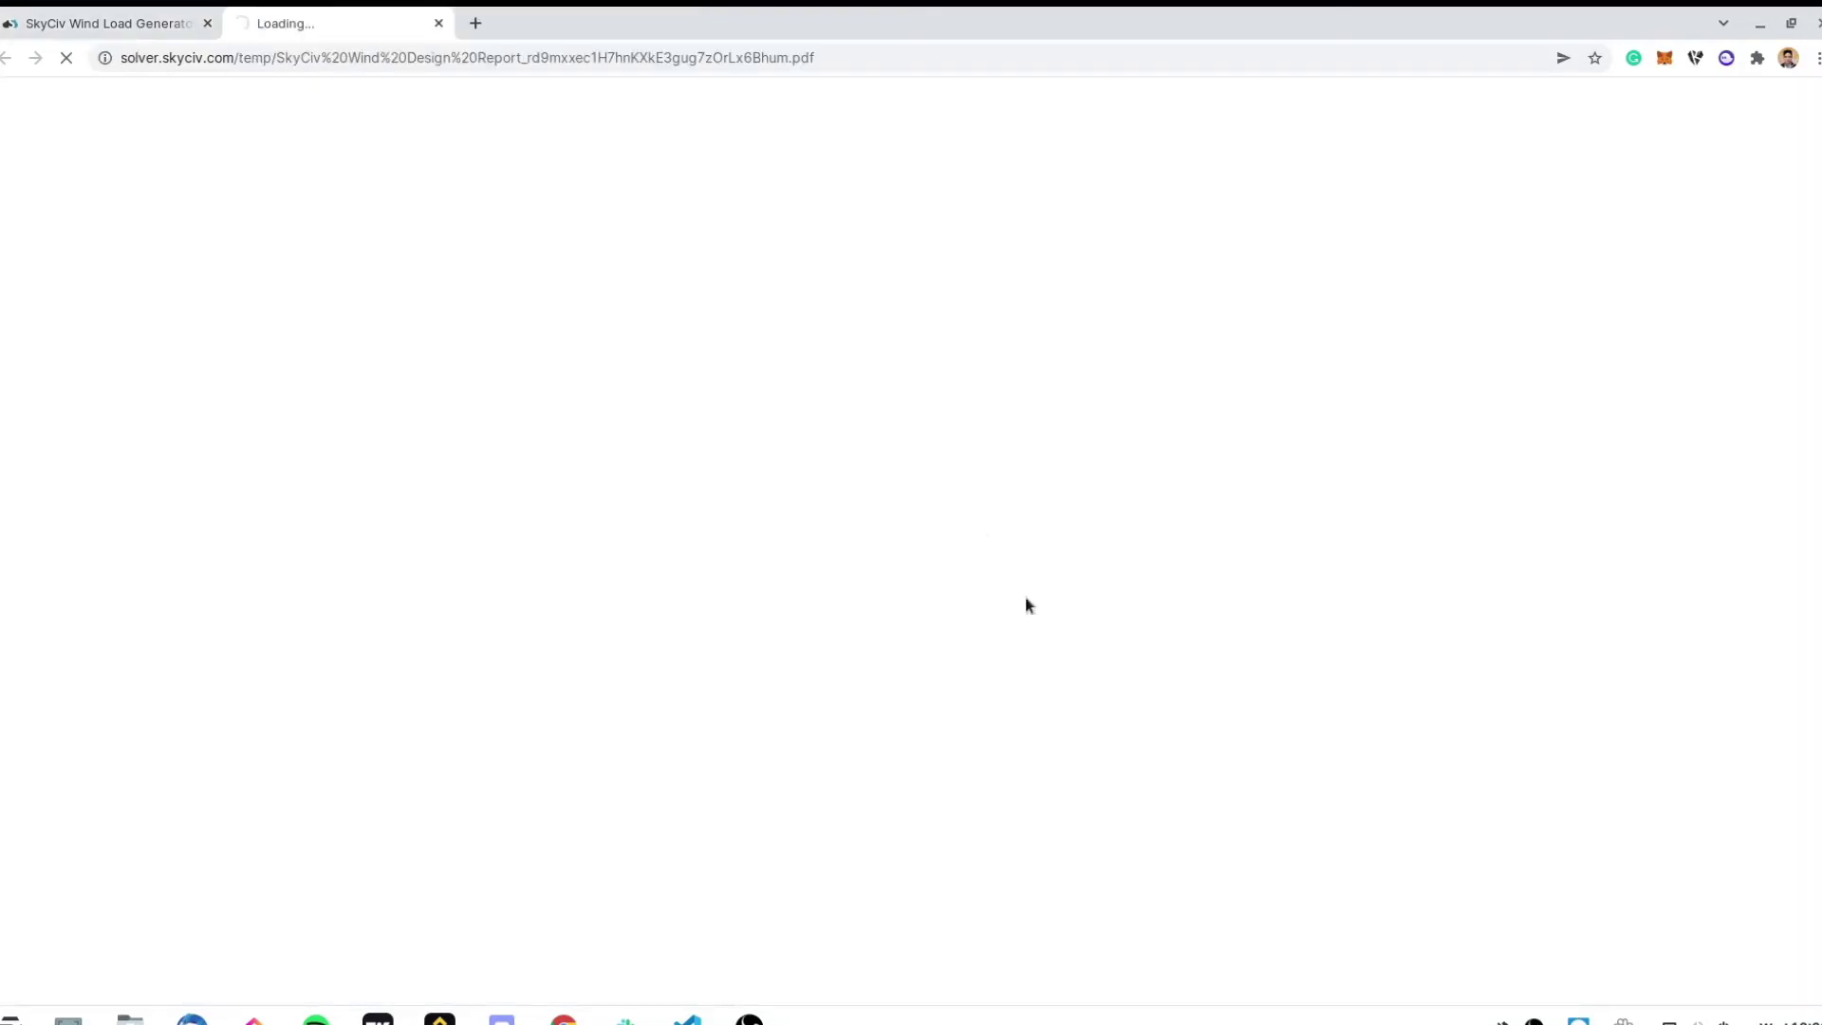
scroll(940, 549, down, 20)
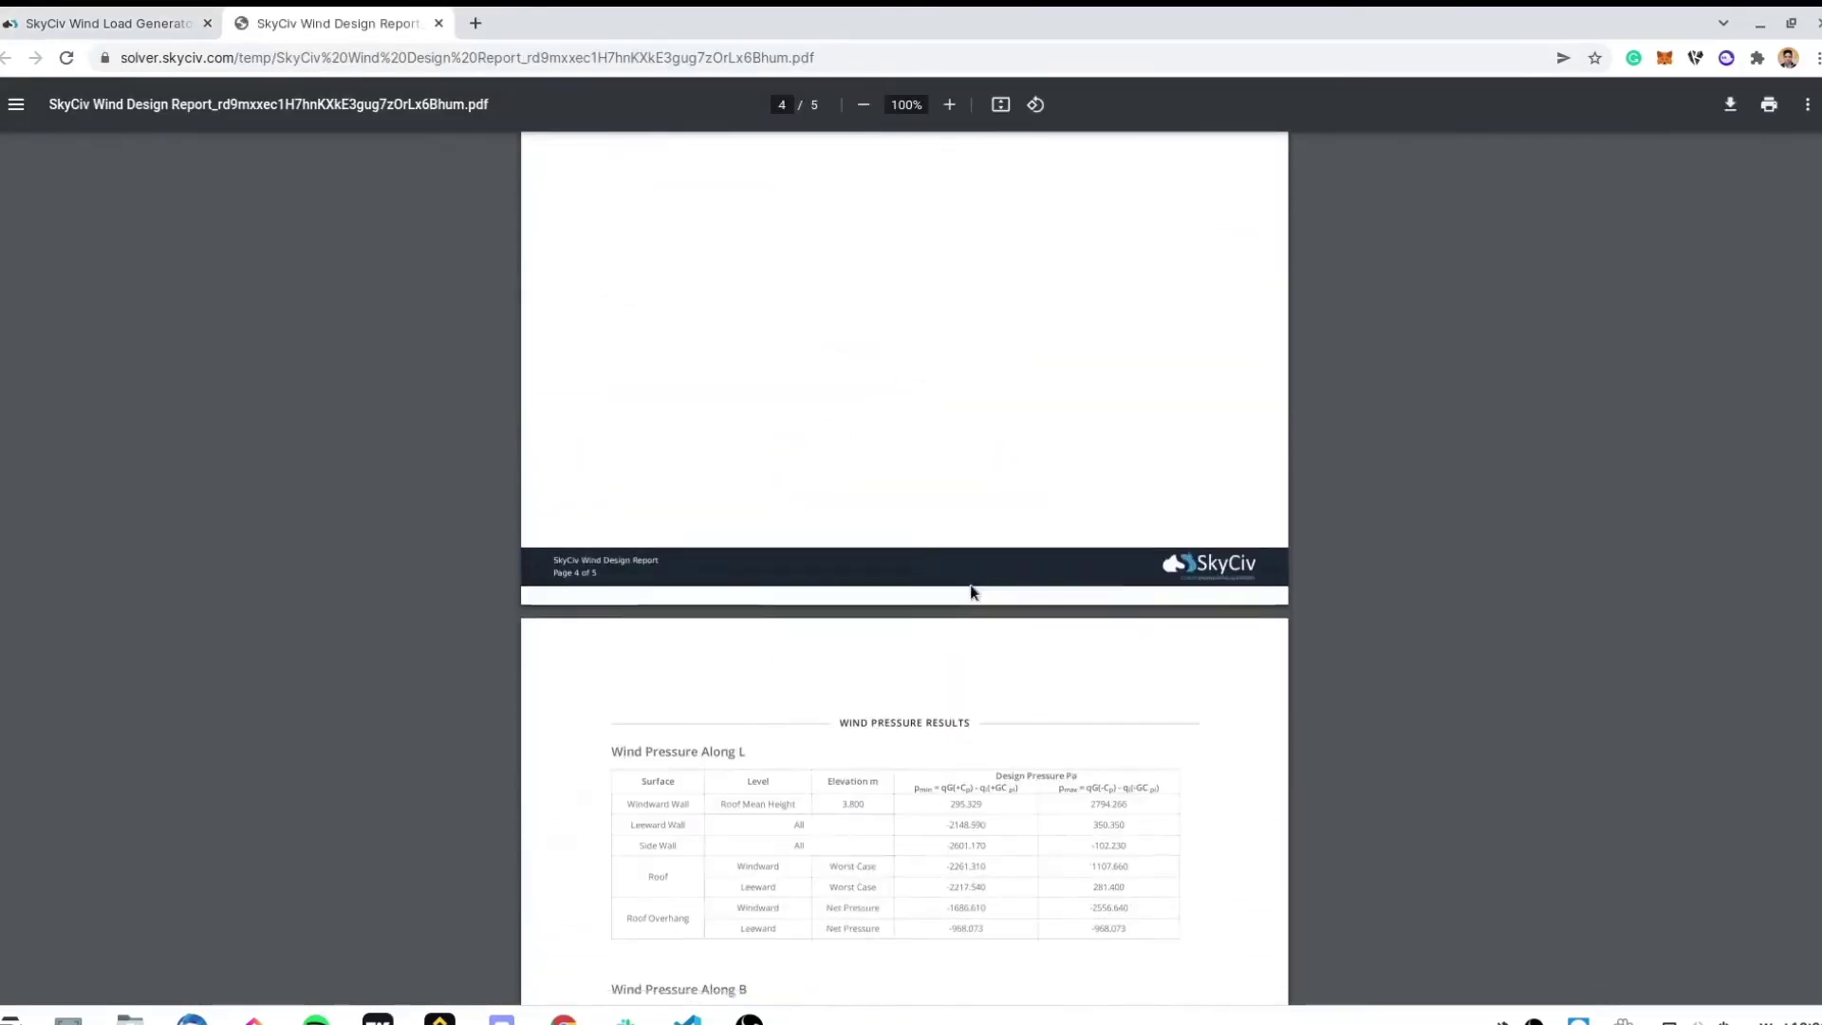
click(109, 23)
scroll(1730, 256, down, 4)
scroll(1734, 275, up, 1)
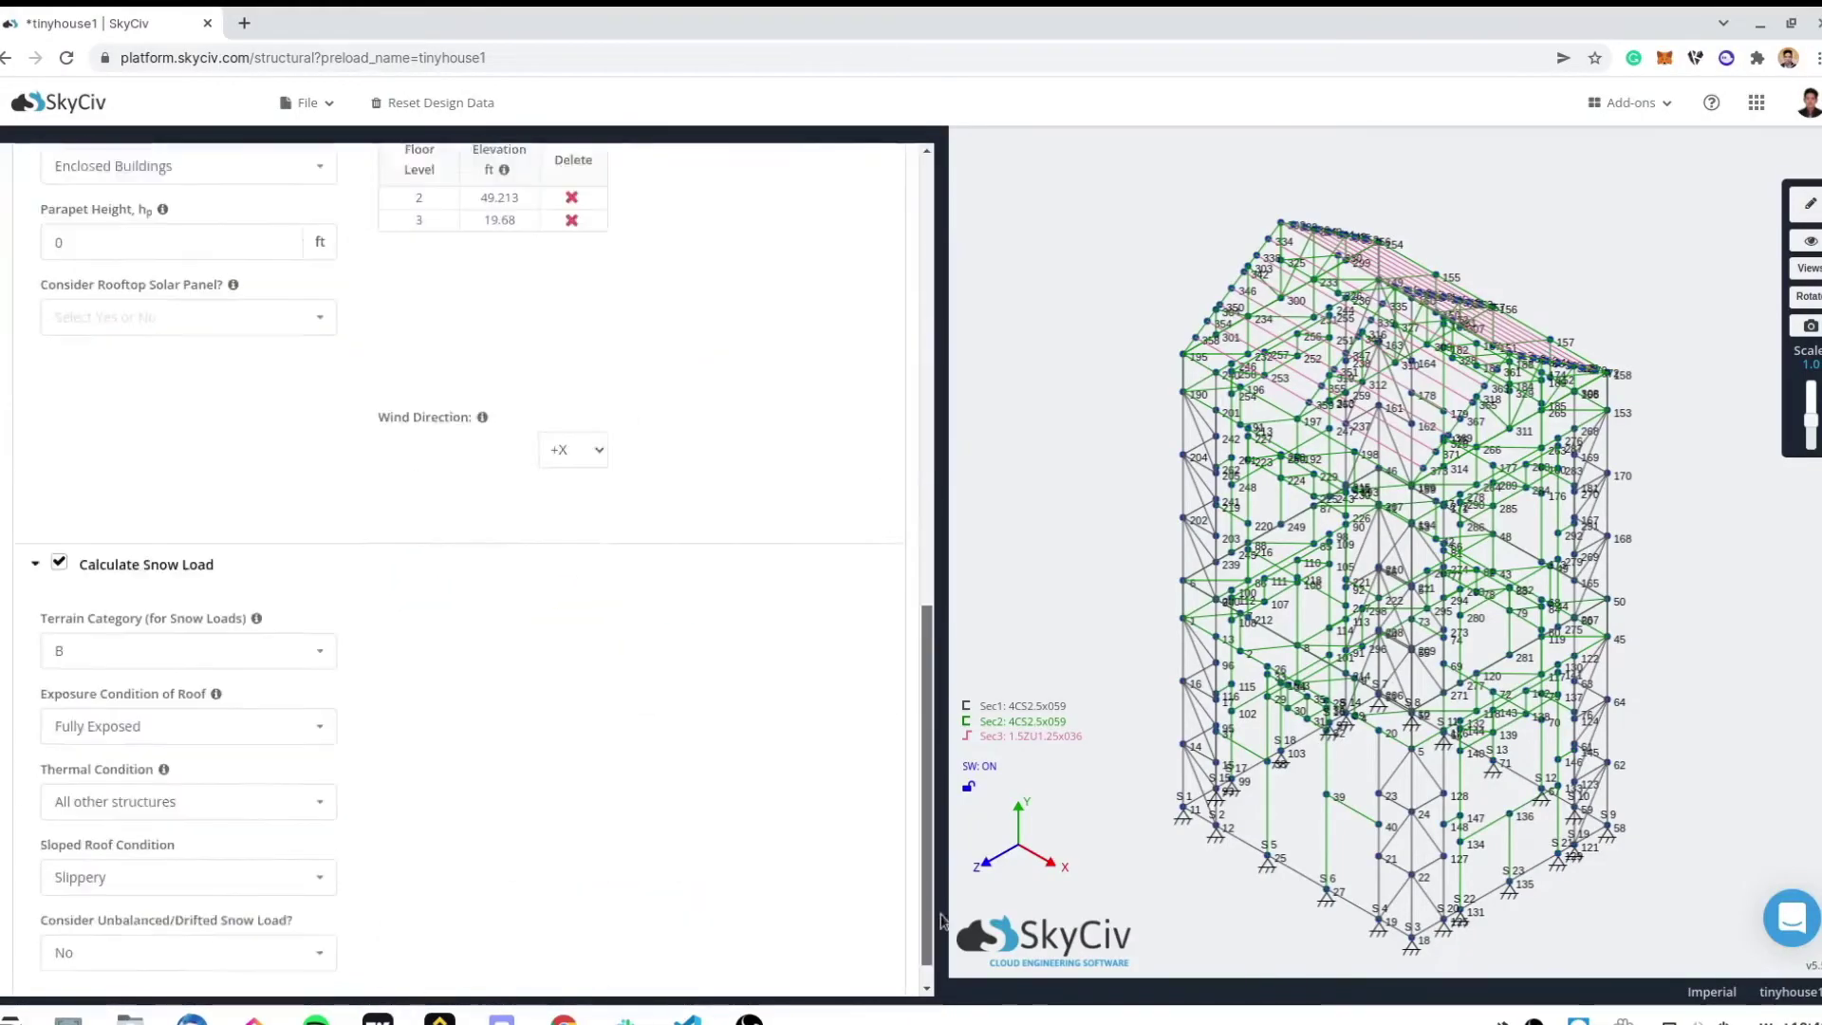
Generate the wind loads onto the tiny house model in Structural 3D.
scroll(813, 367, down, 1)
scroll(916, 480, up, 1)
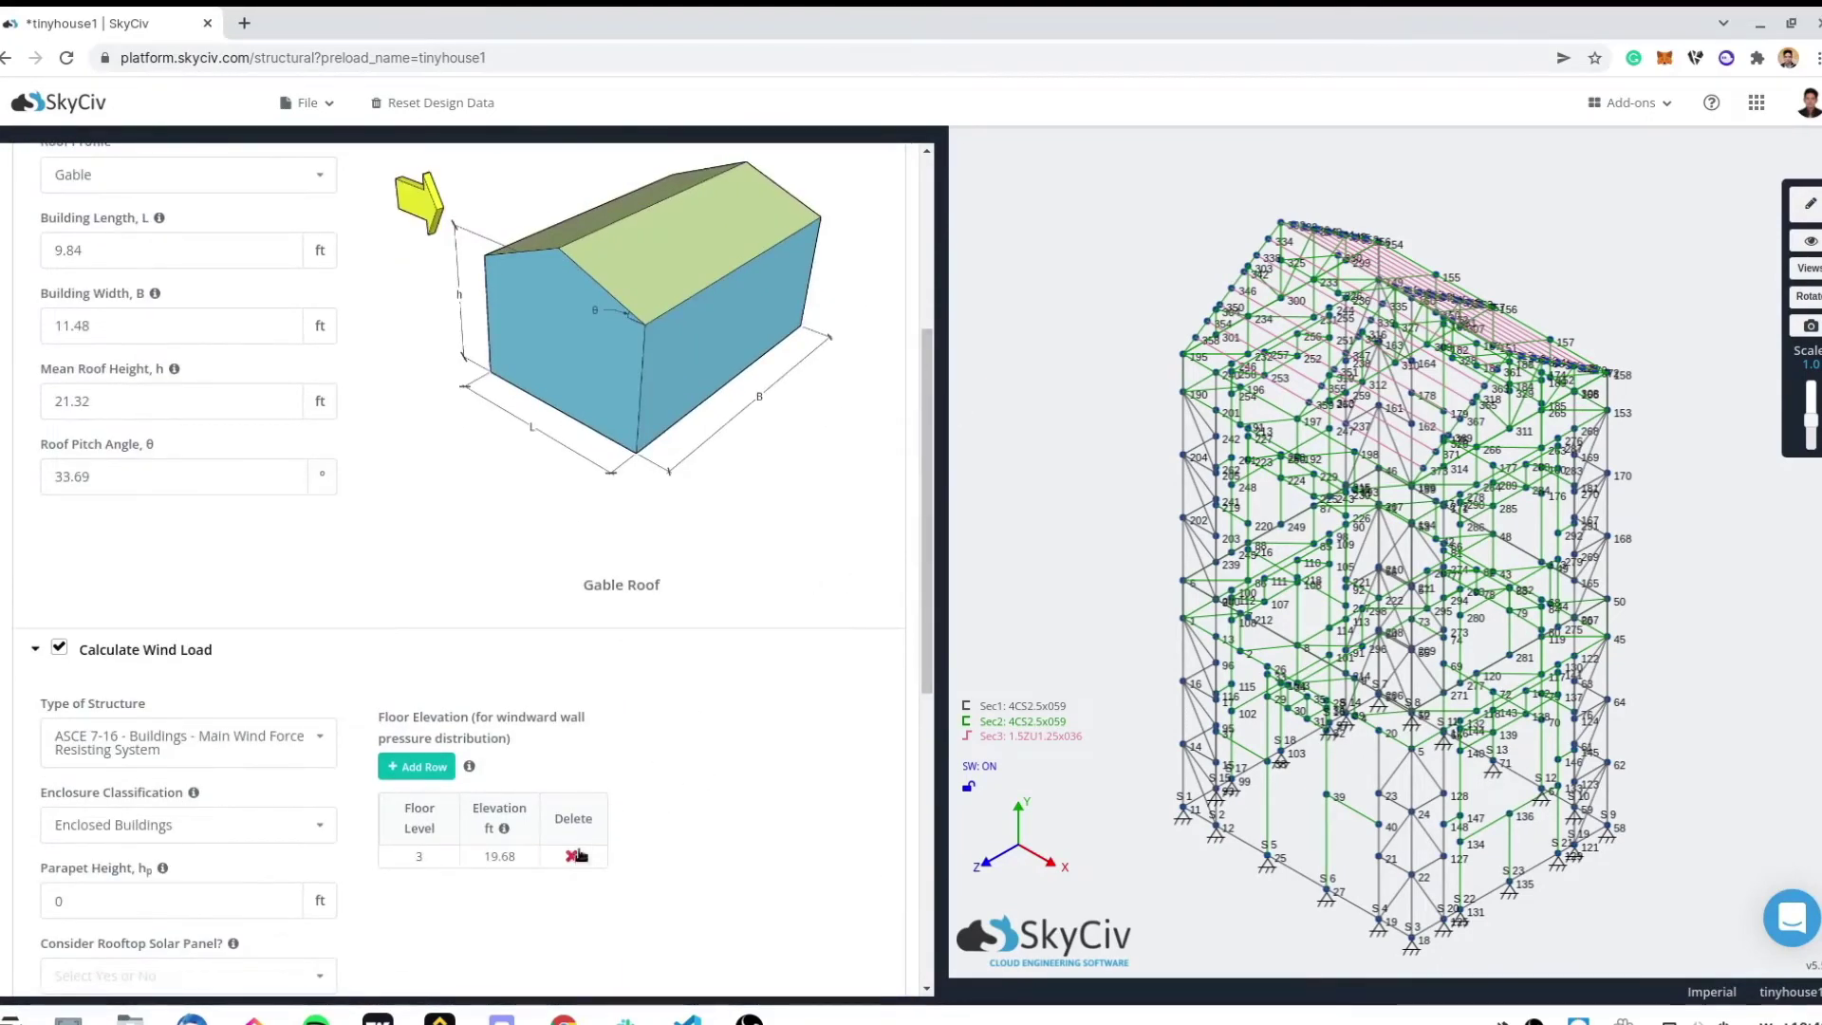
scroll(856, 285, up, 3)
click(839, 261)
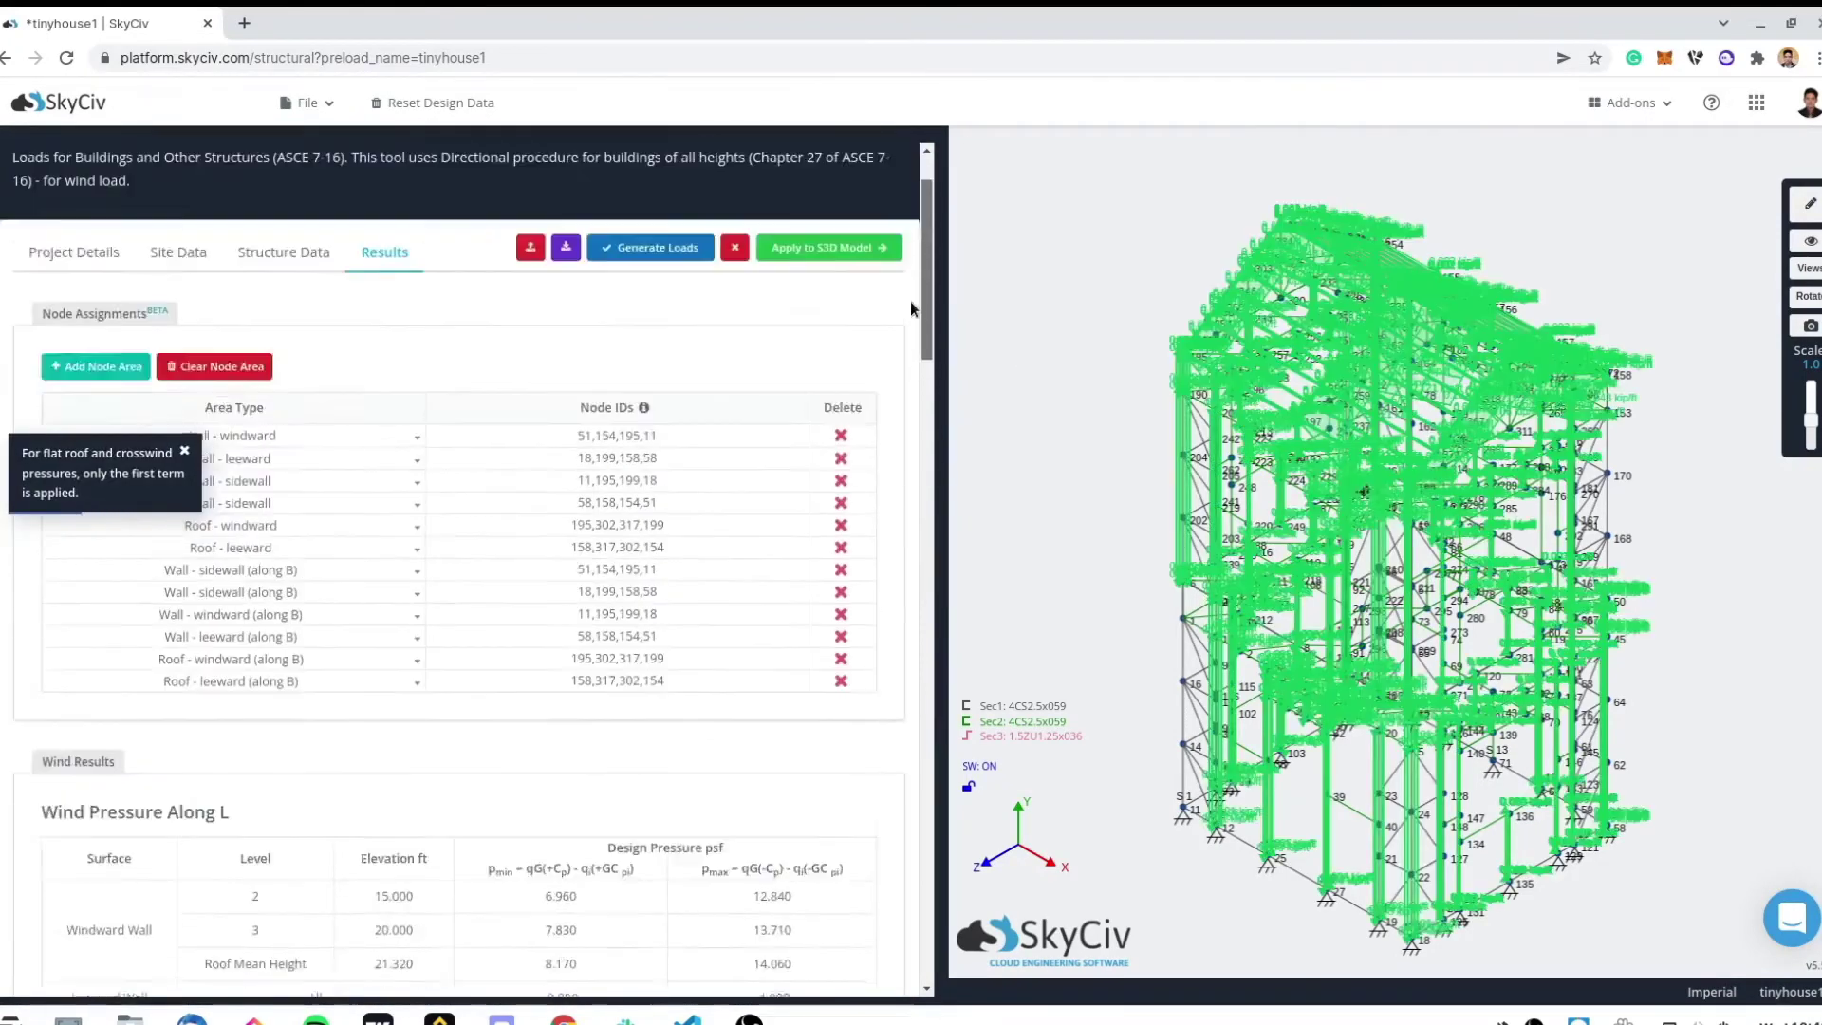
In Visibility Settings, hide all wind load cases except WL_alongB_Case1.
scroll(570, 750, down, 15)
scroll(919, 850, up, 10)
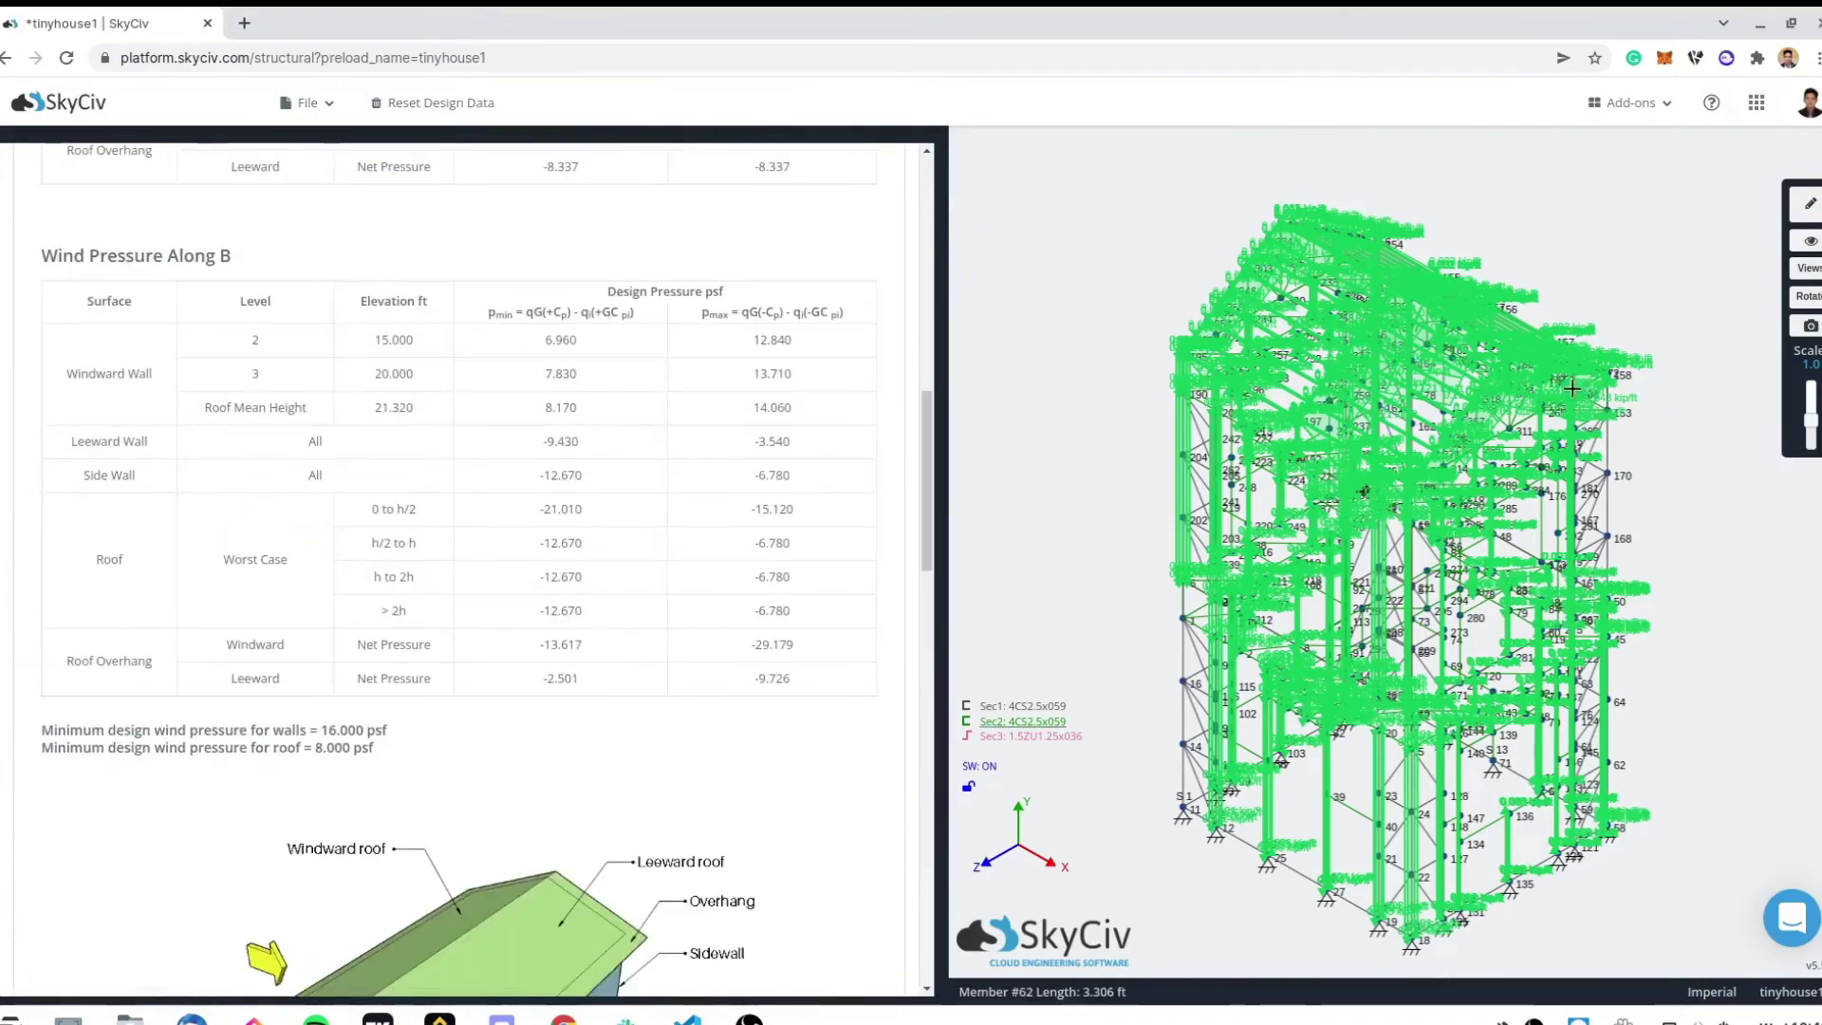
mouse_move(1811, 240)
click(1638, 445)
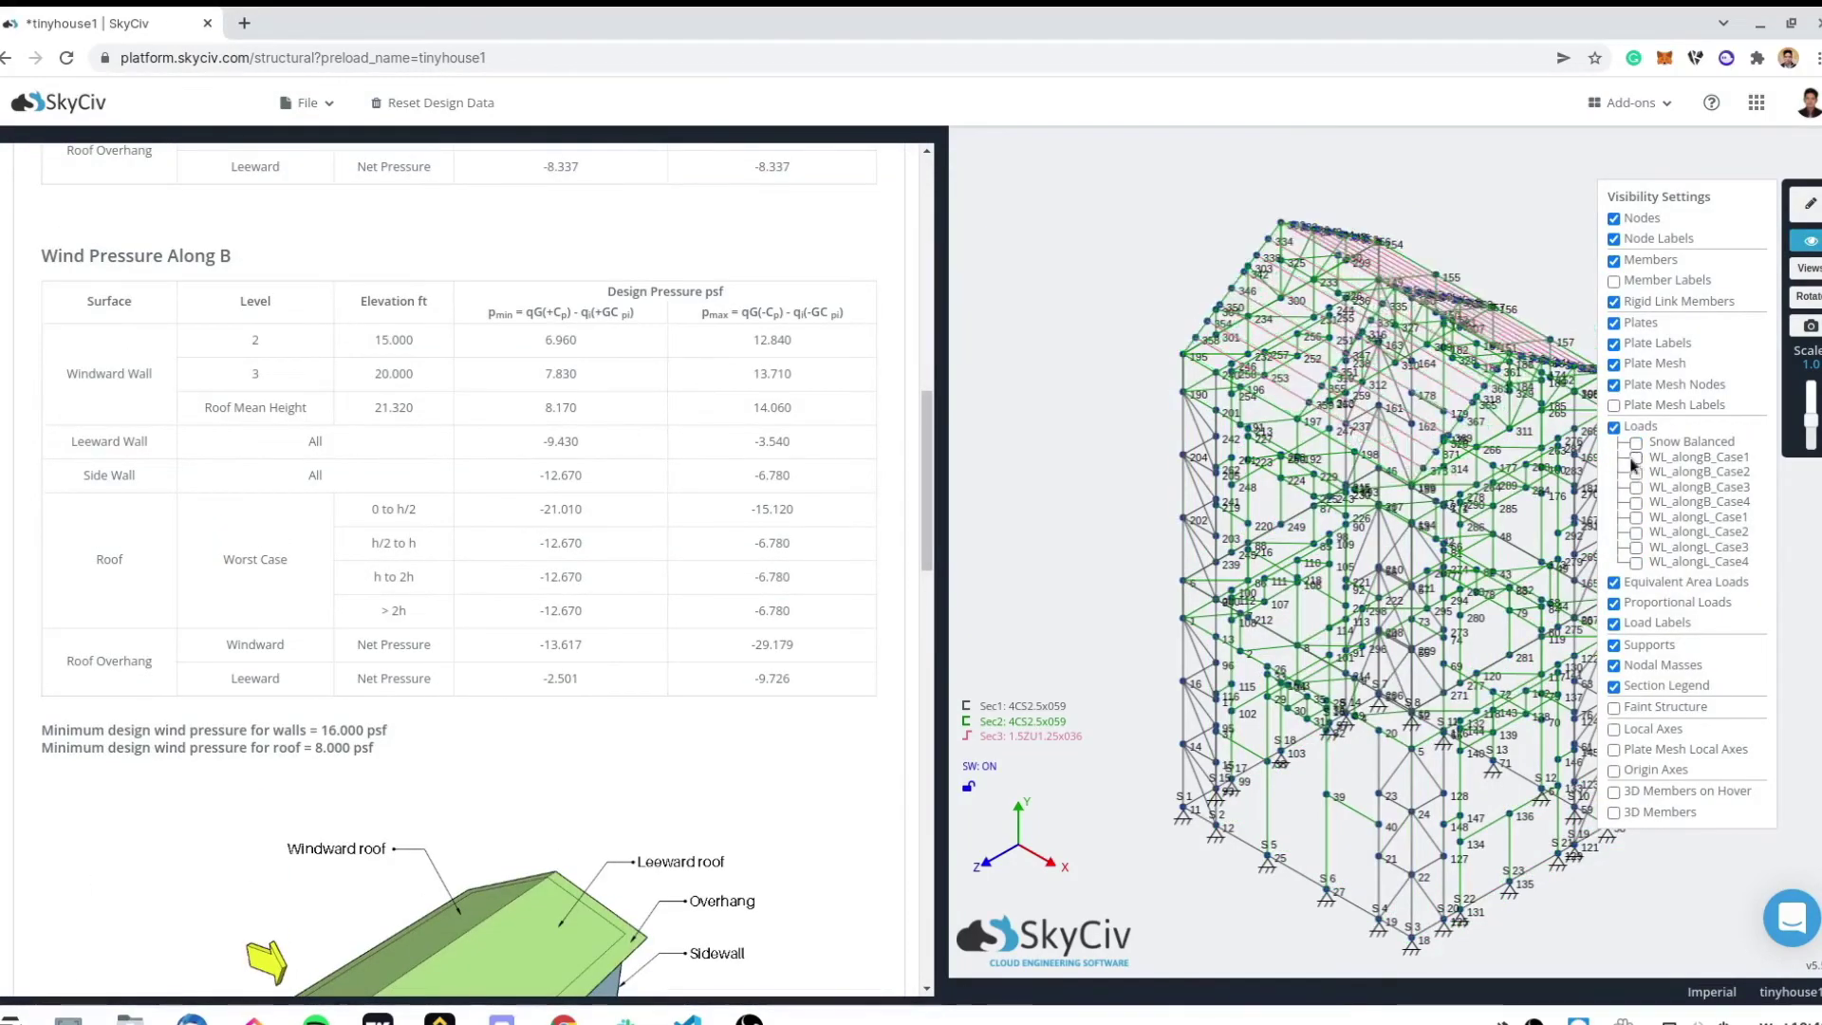
click(1635, 458)
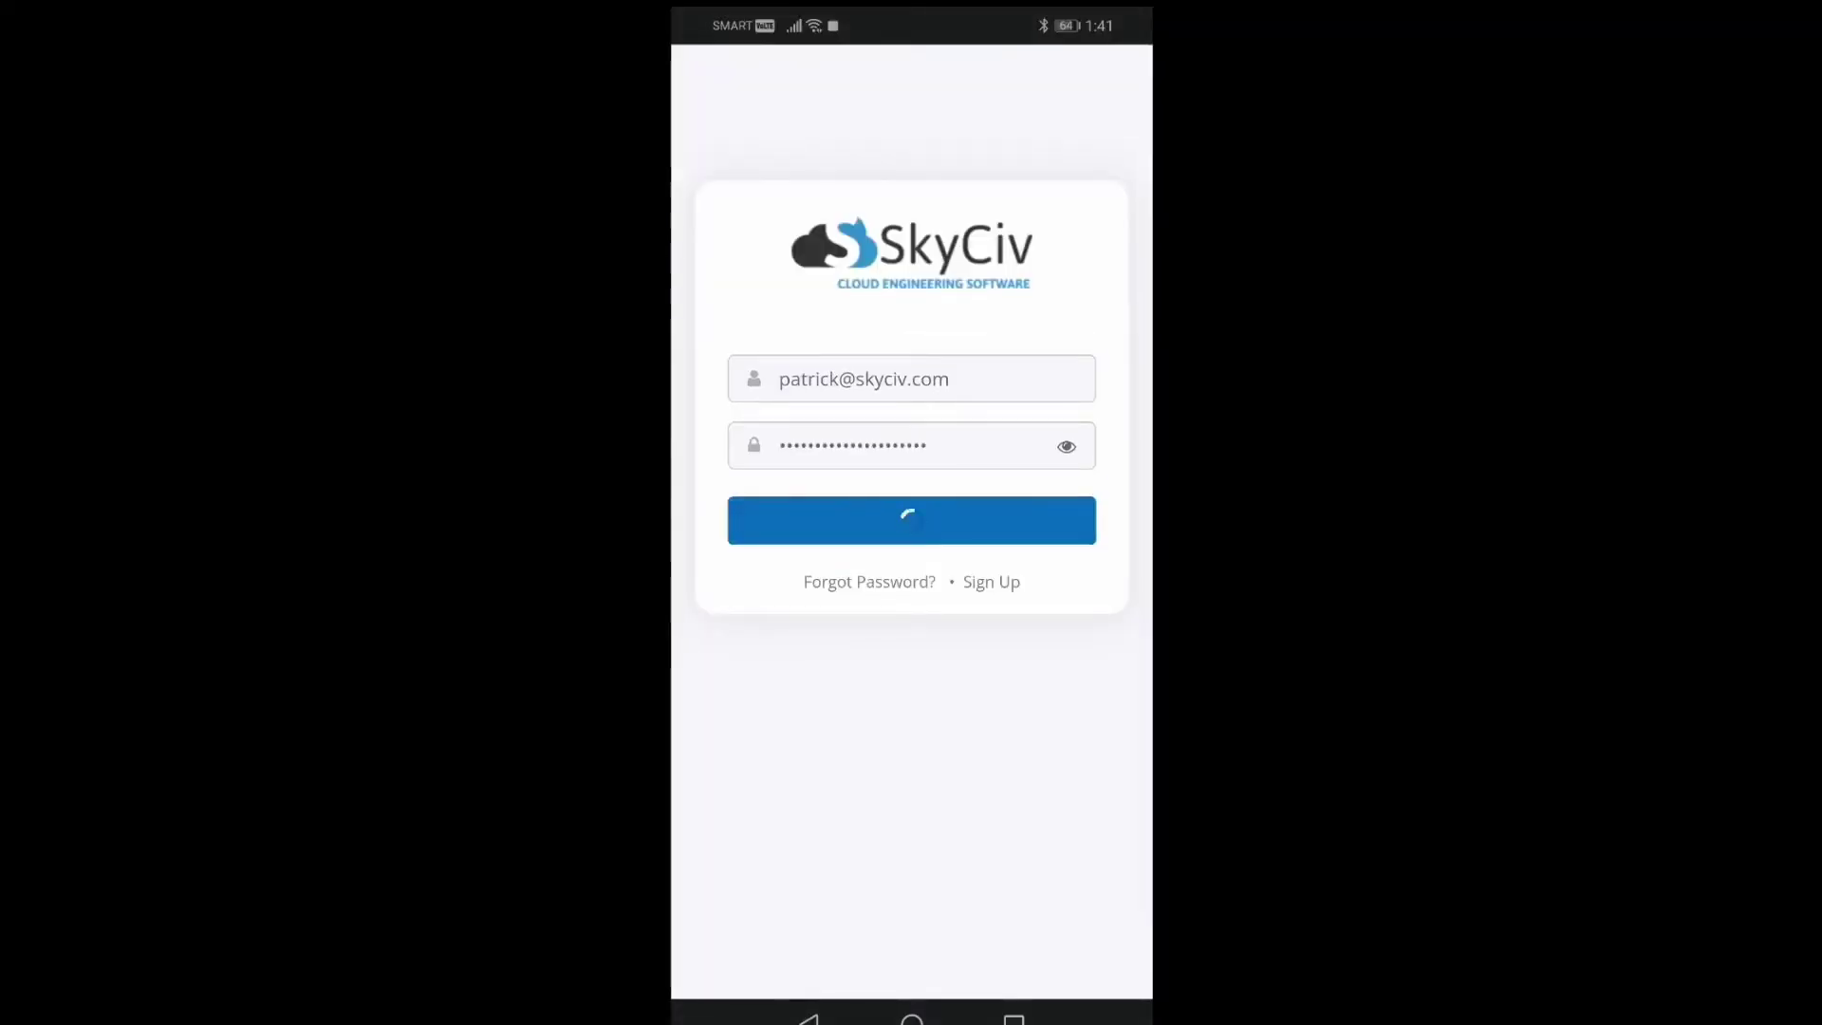
Open the mobile Wind App and set the site to Brasília, Federal District, Brazil.
scroll(911, 475, down, 3)
scroll(911, 398, right, 2)
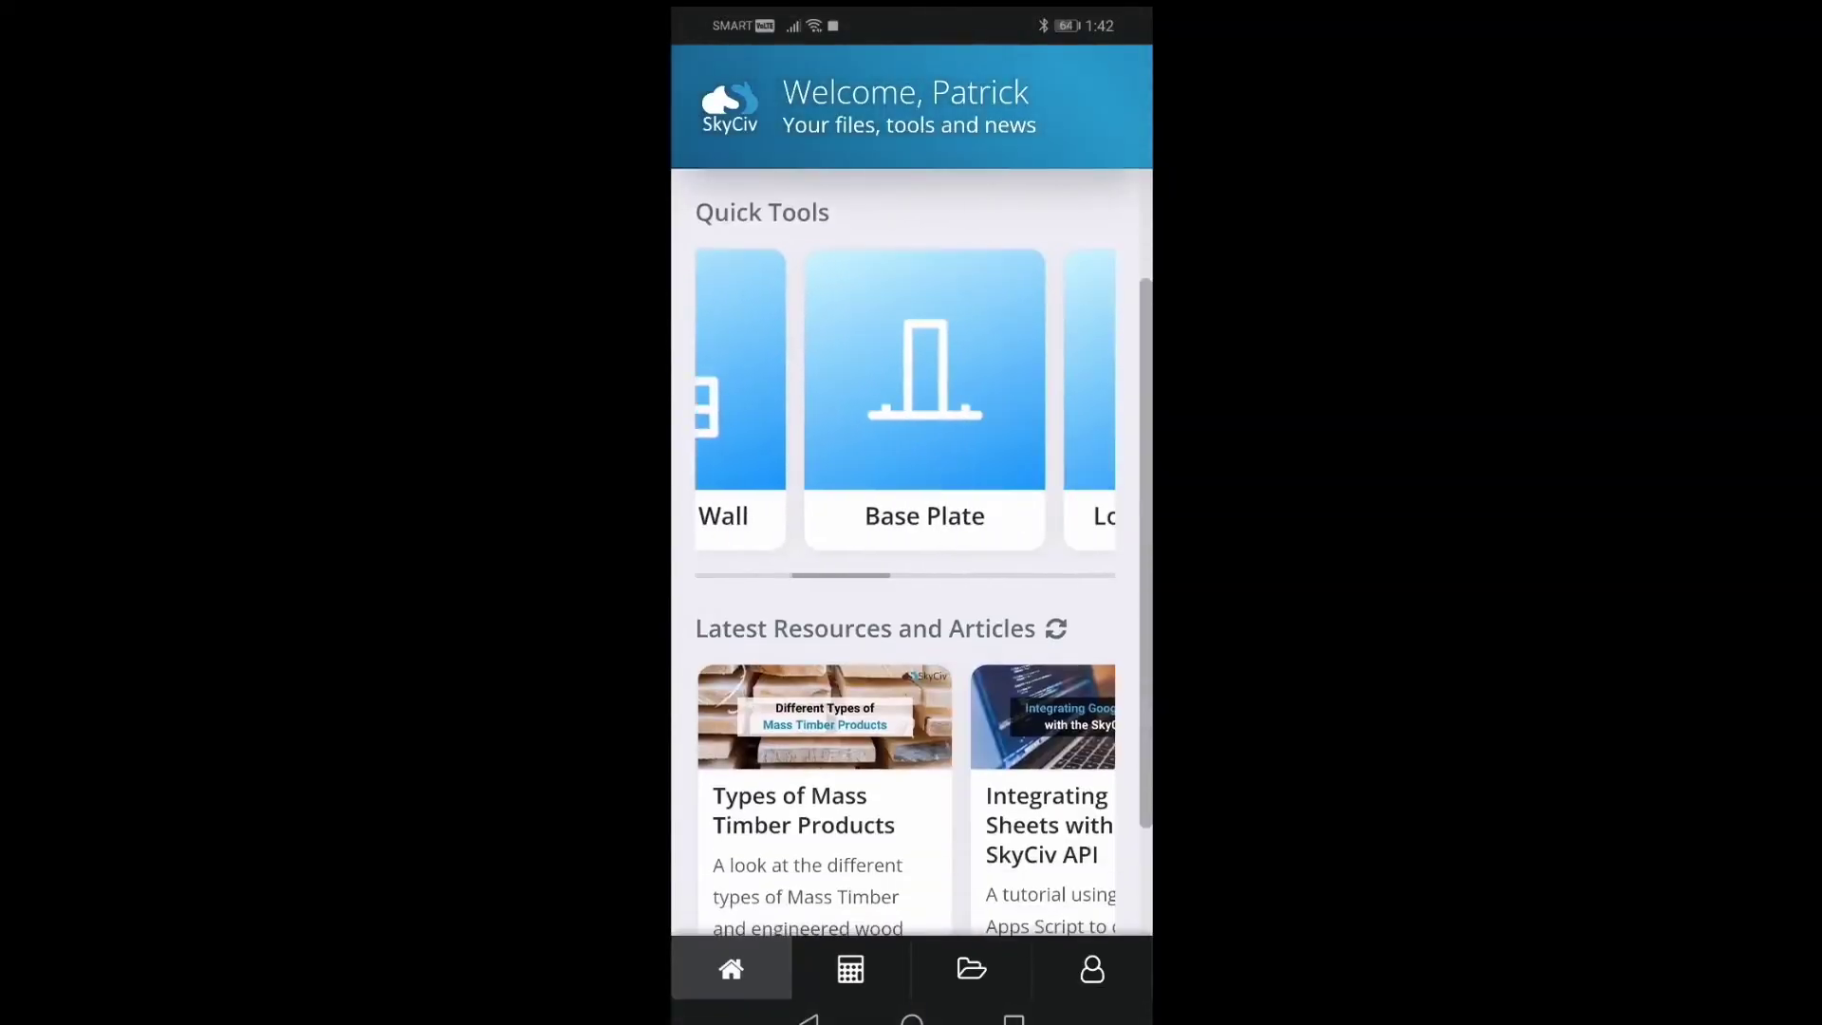
click(1091, 399)
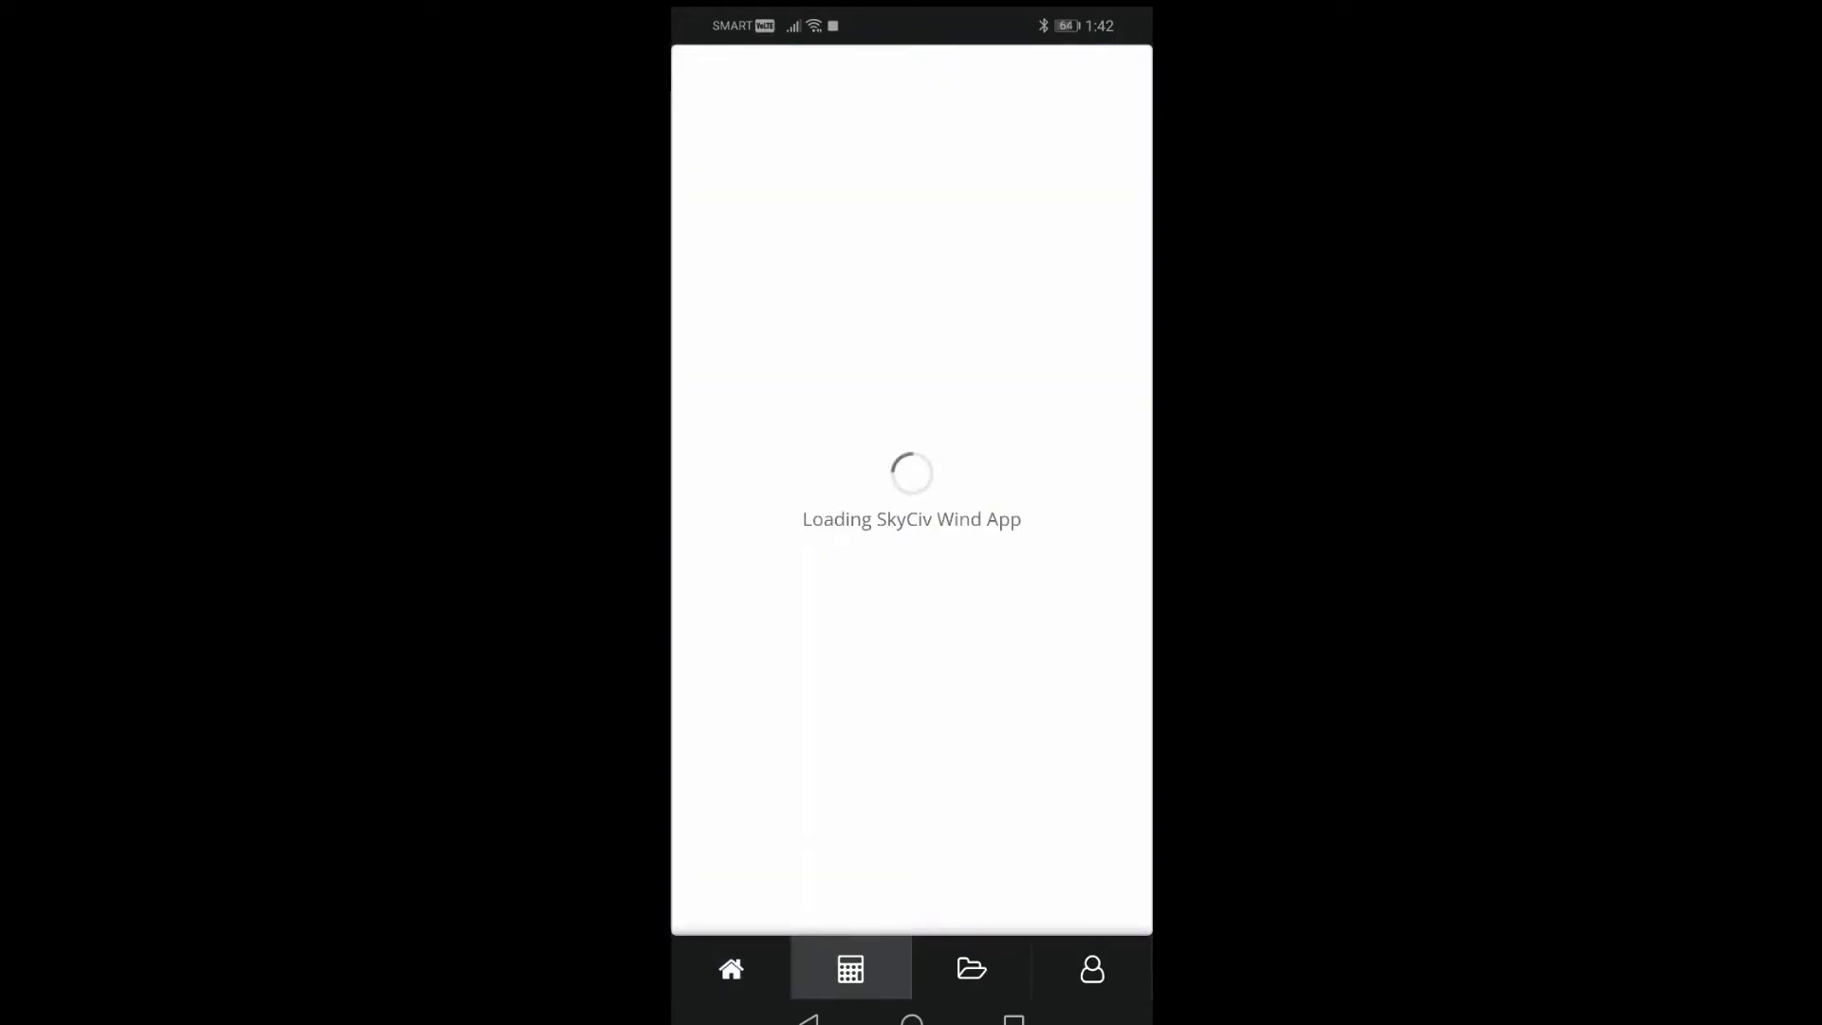
click(879, 520)
text(Brasila)
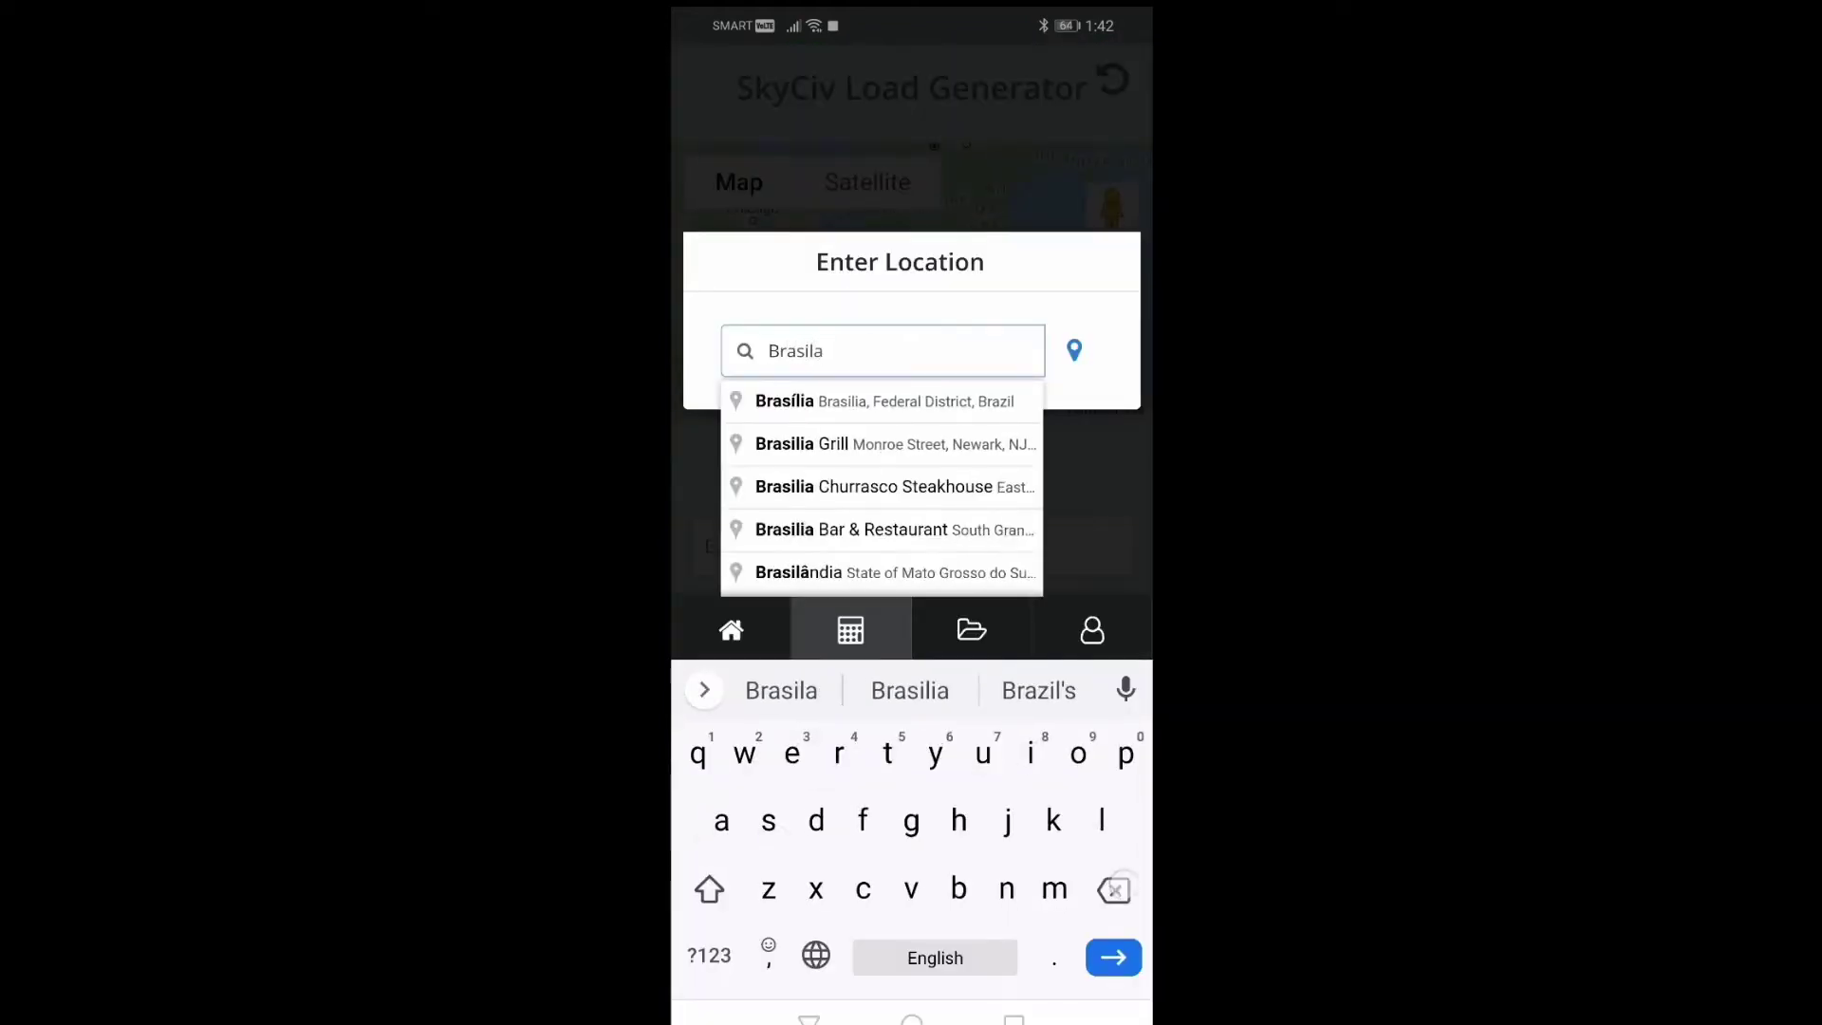
click(879, 400)
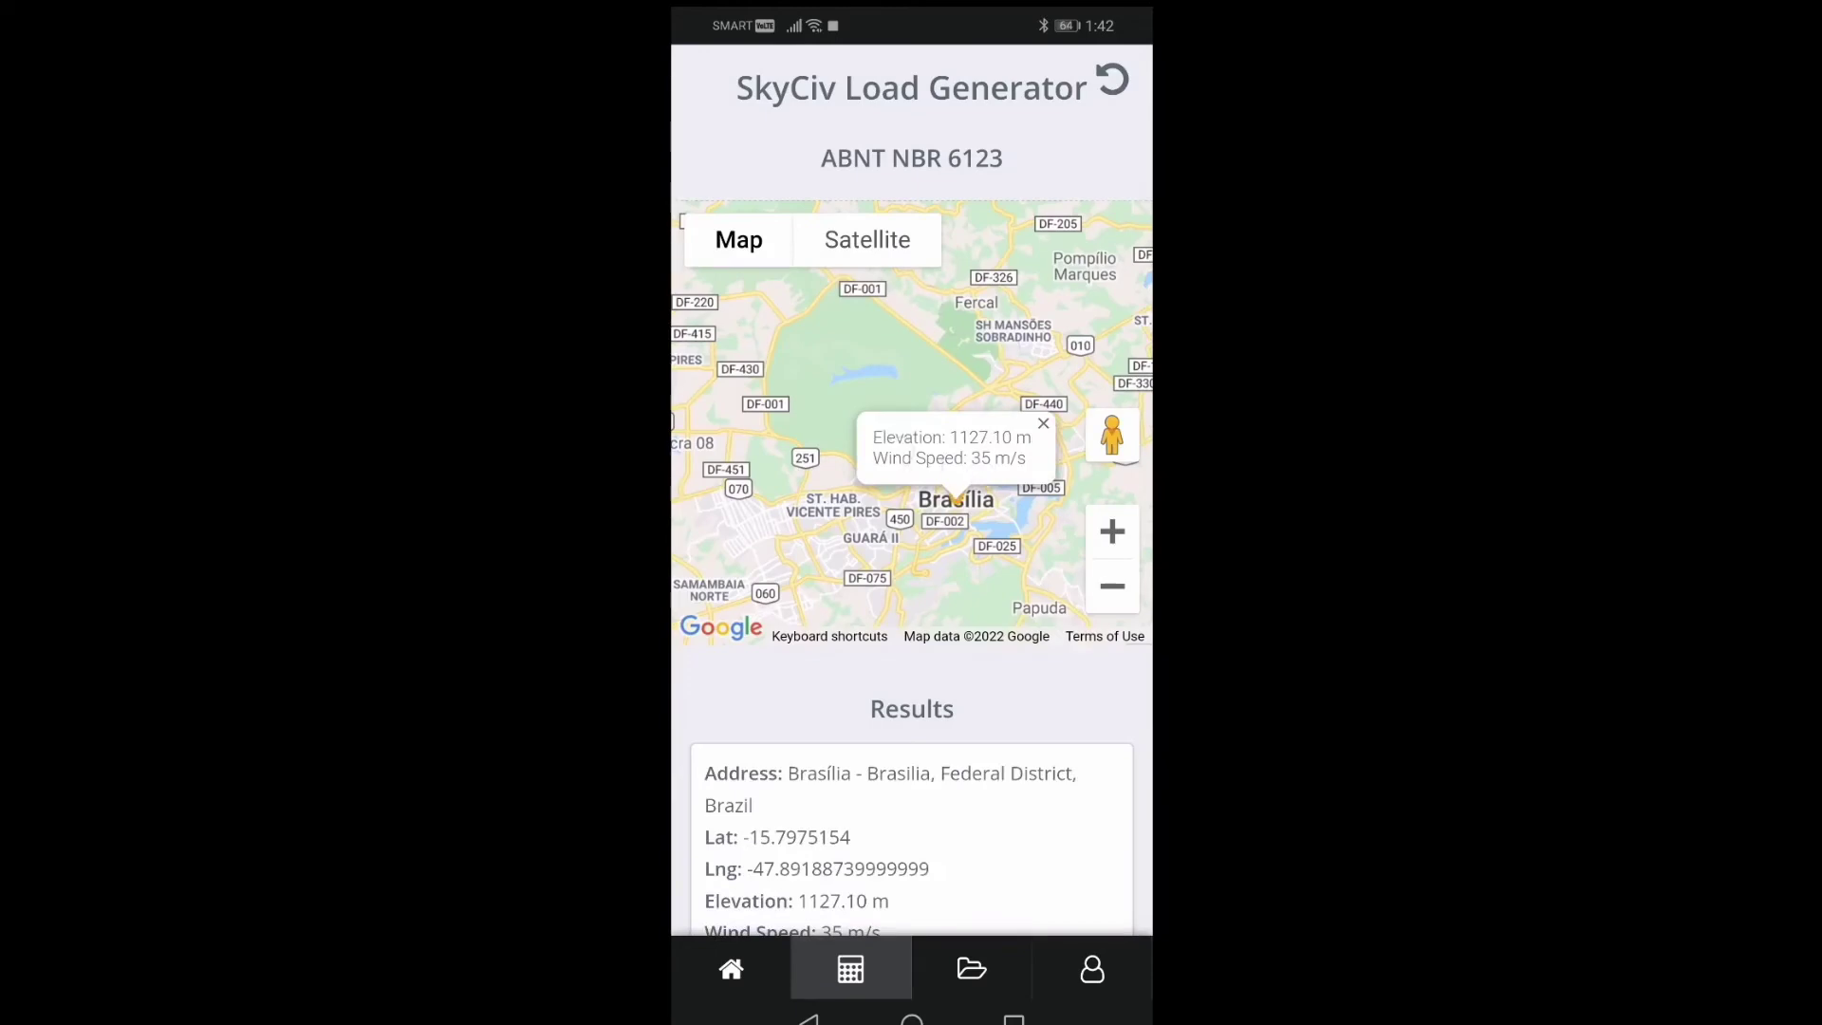
Look up site wind speeds for Mexico City, then for Bogotá.
scroll(911, 475, down, 2)
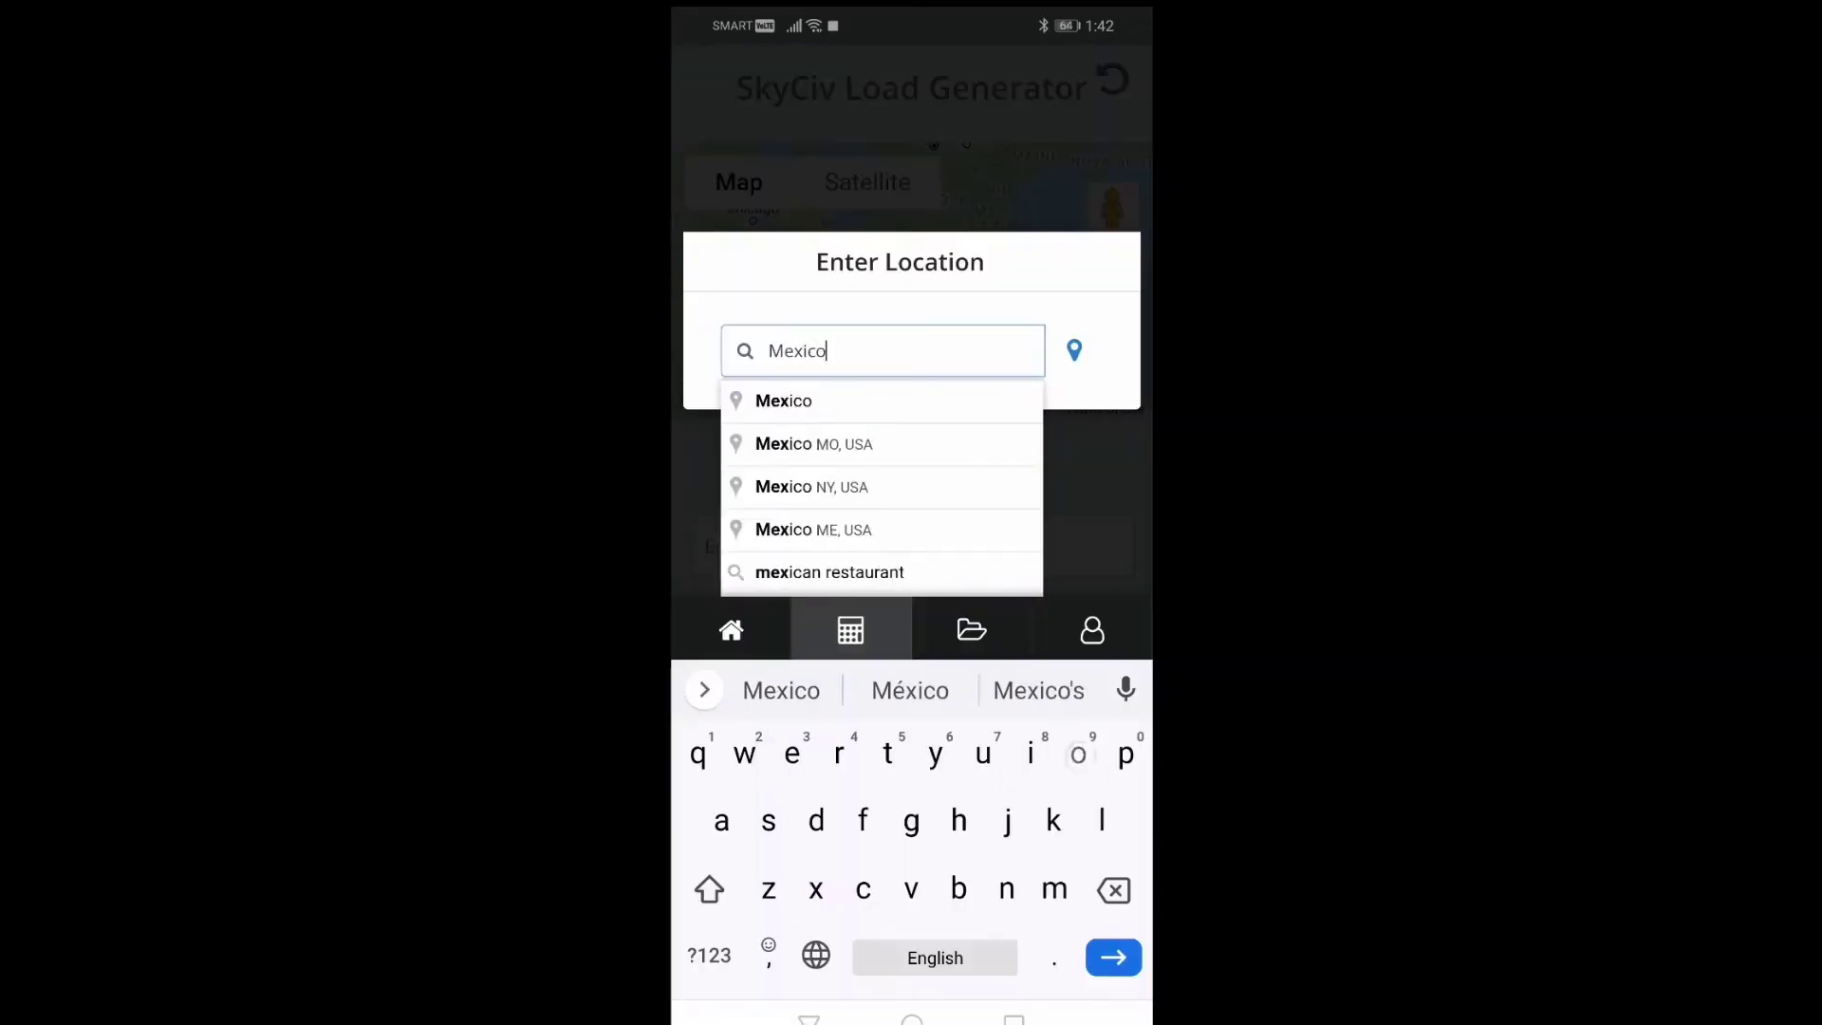
text(ci)
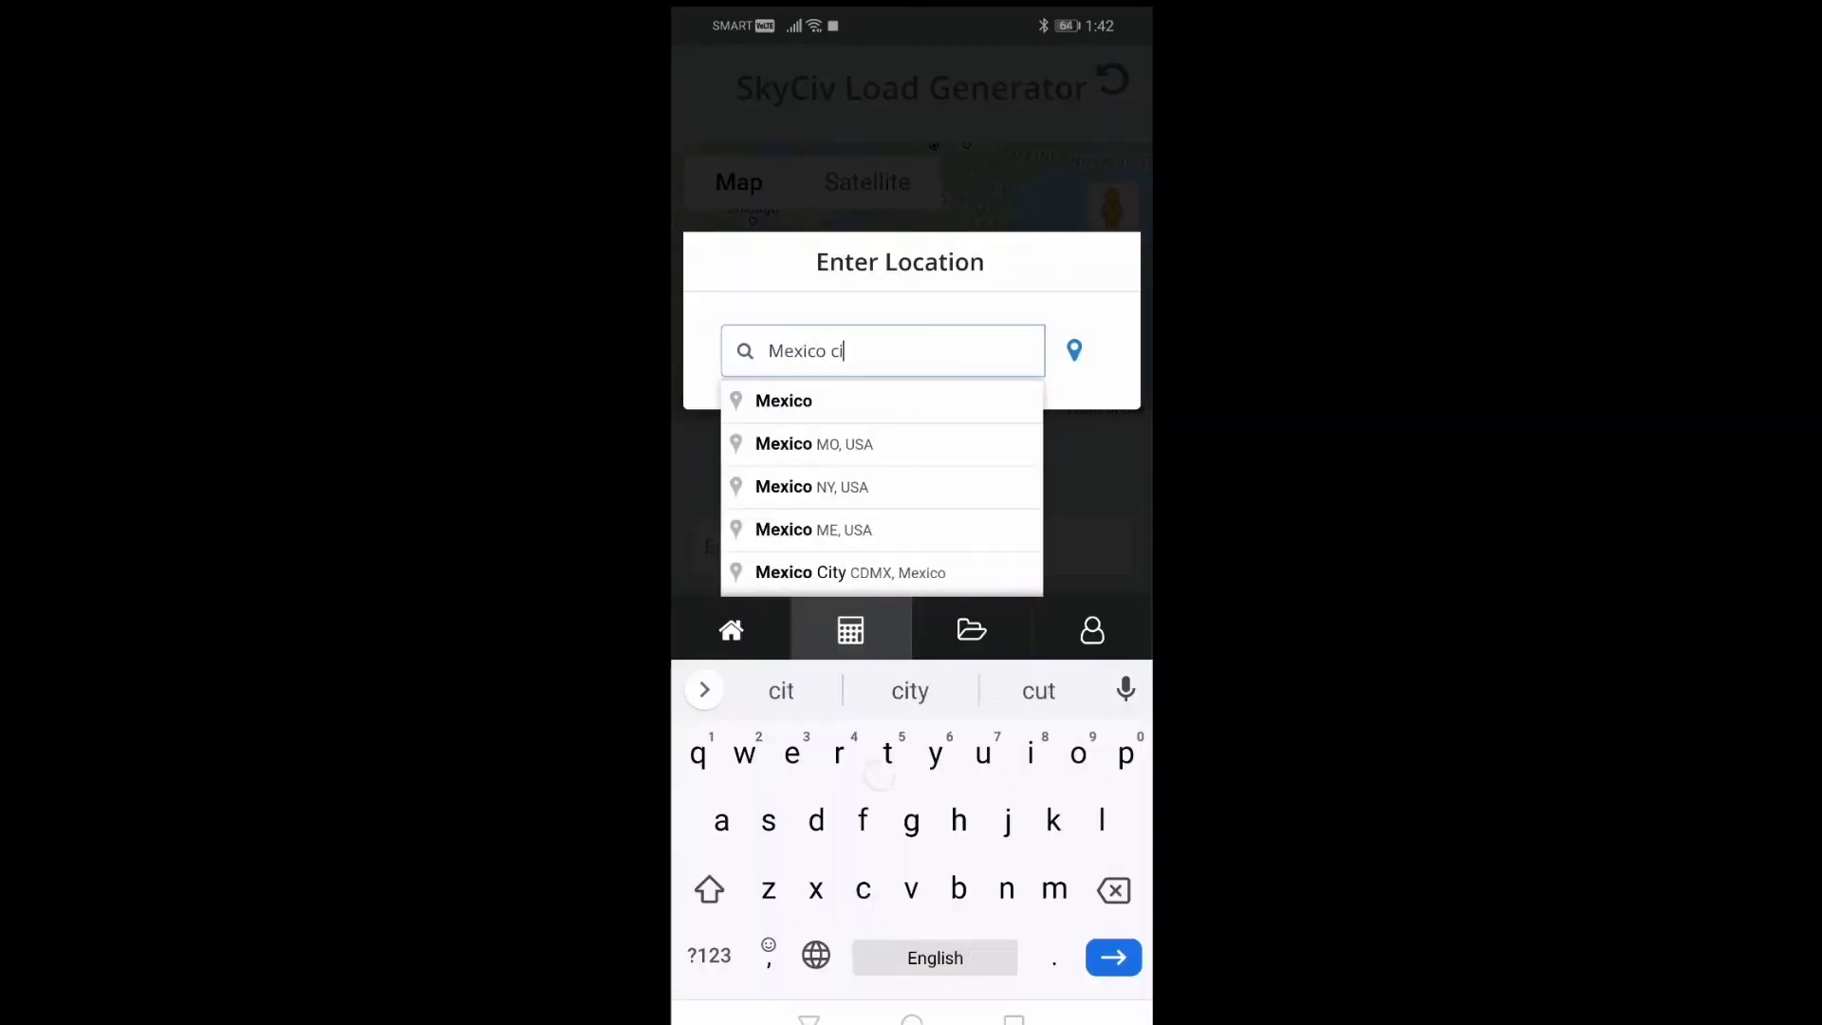
text(ty)
click(990, 401)
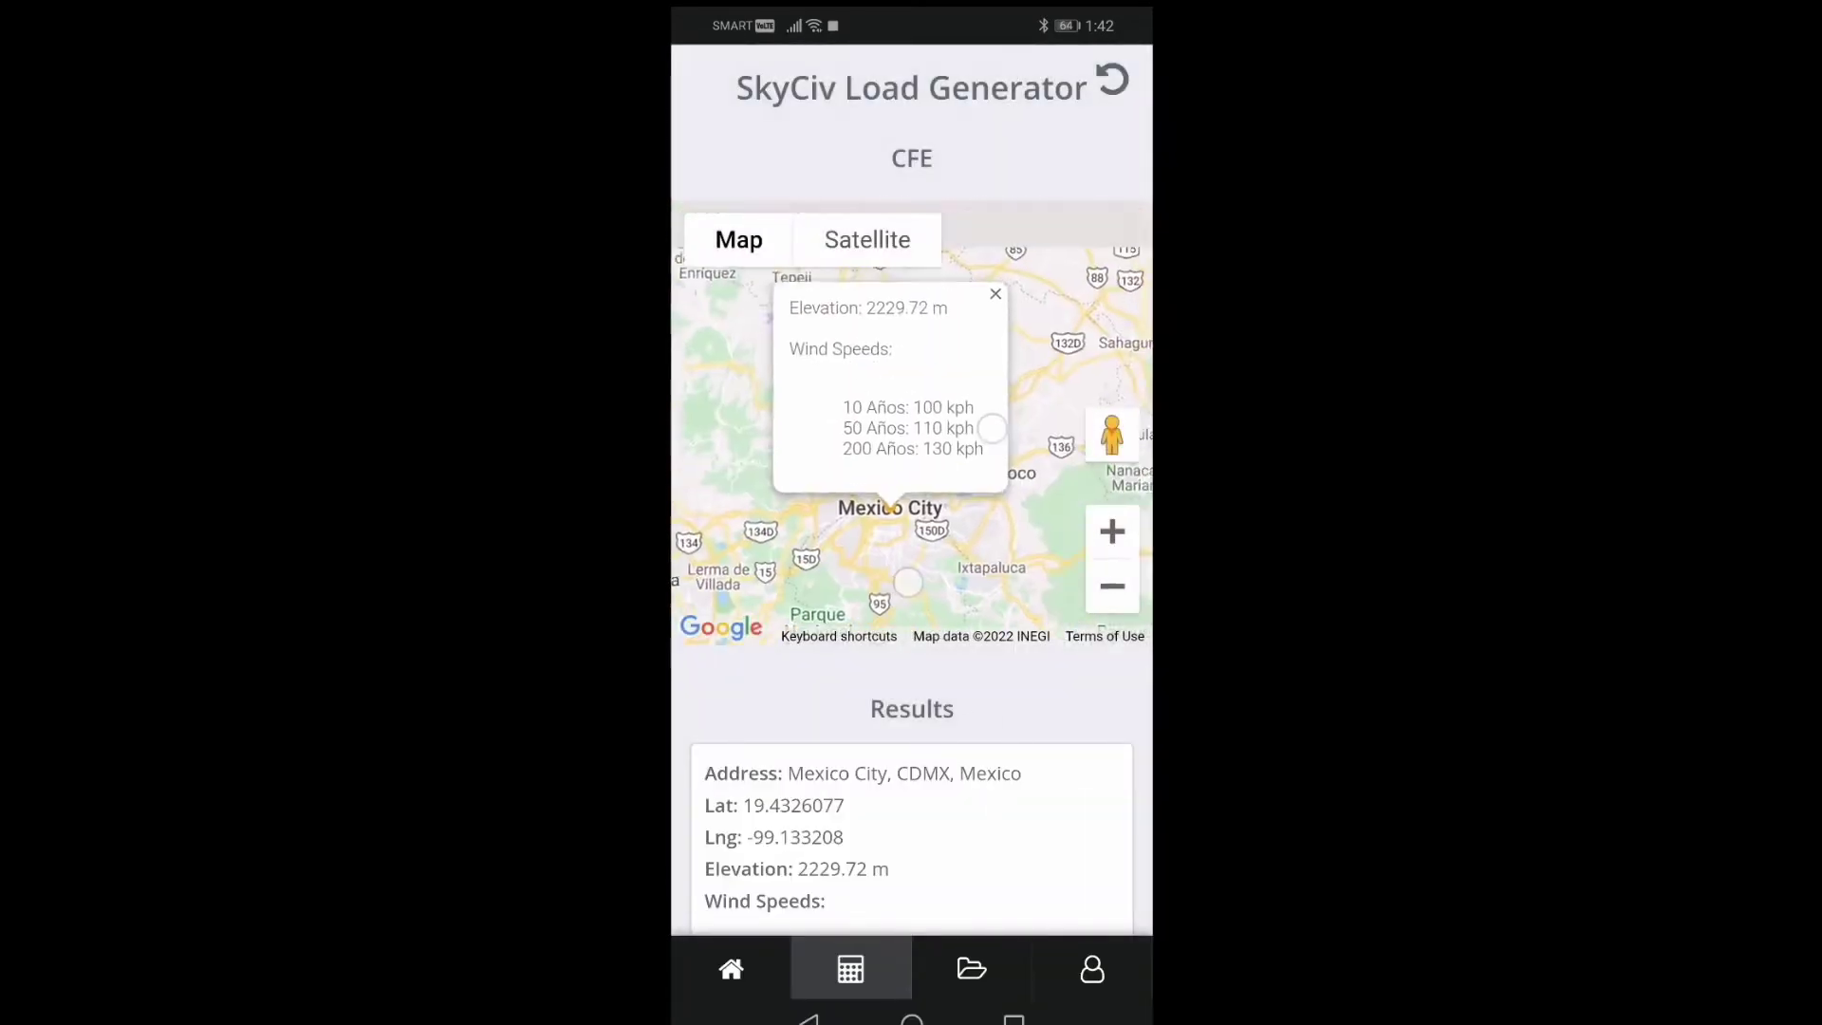
click(1113, 79)
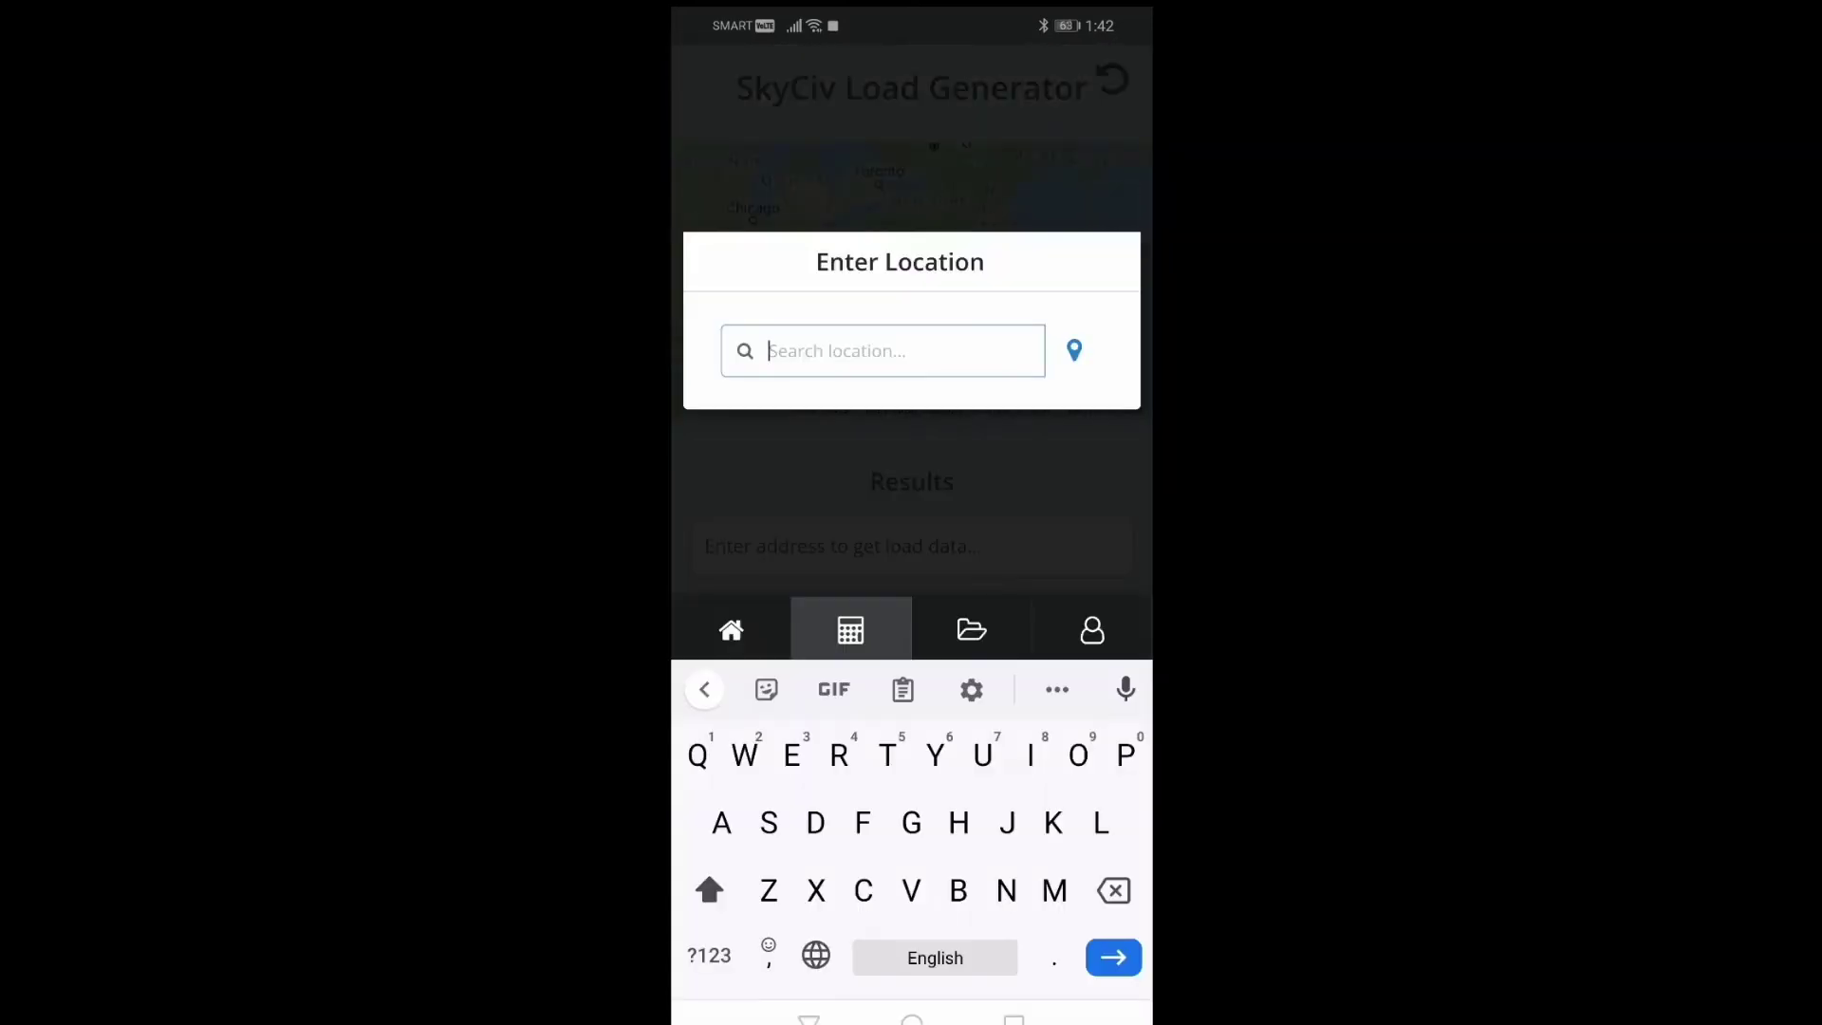
text(Bogo)
click(873, 399)
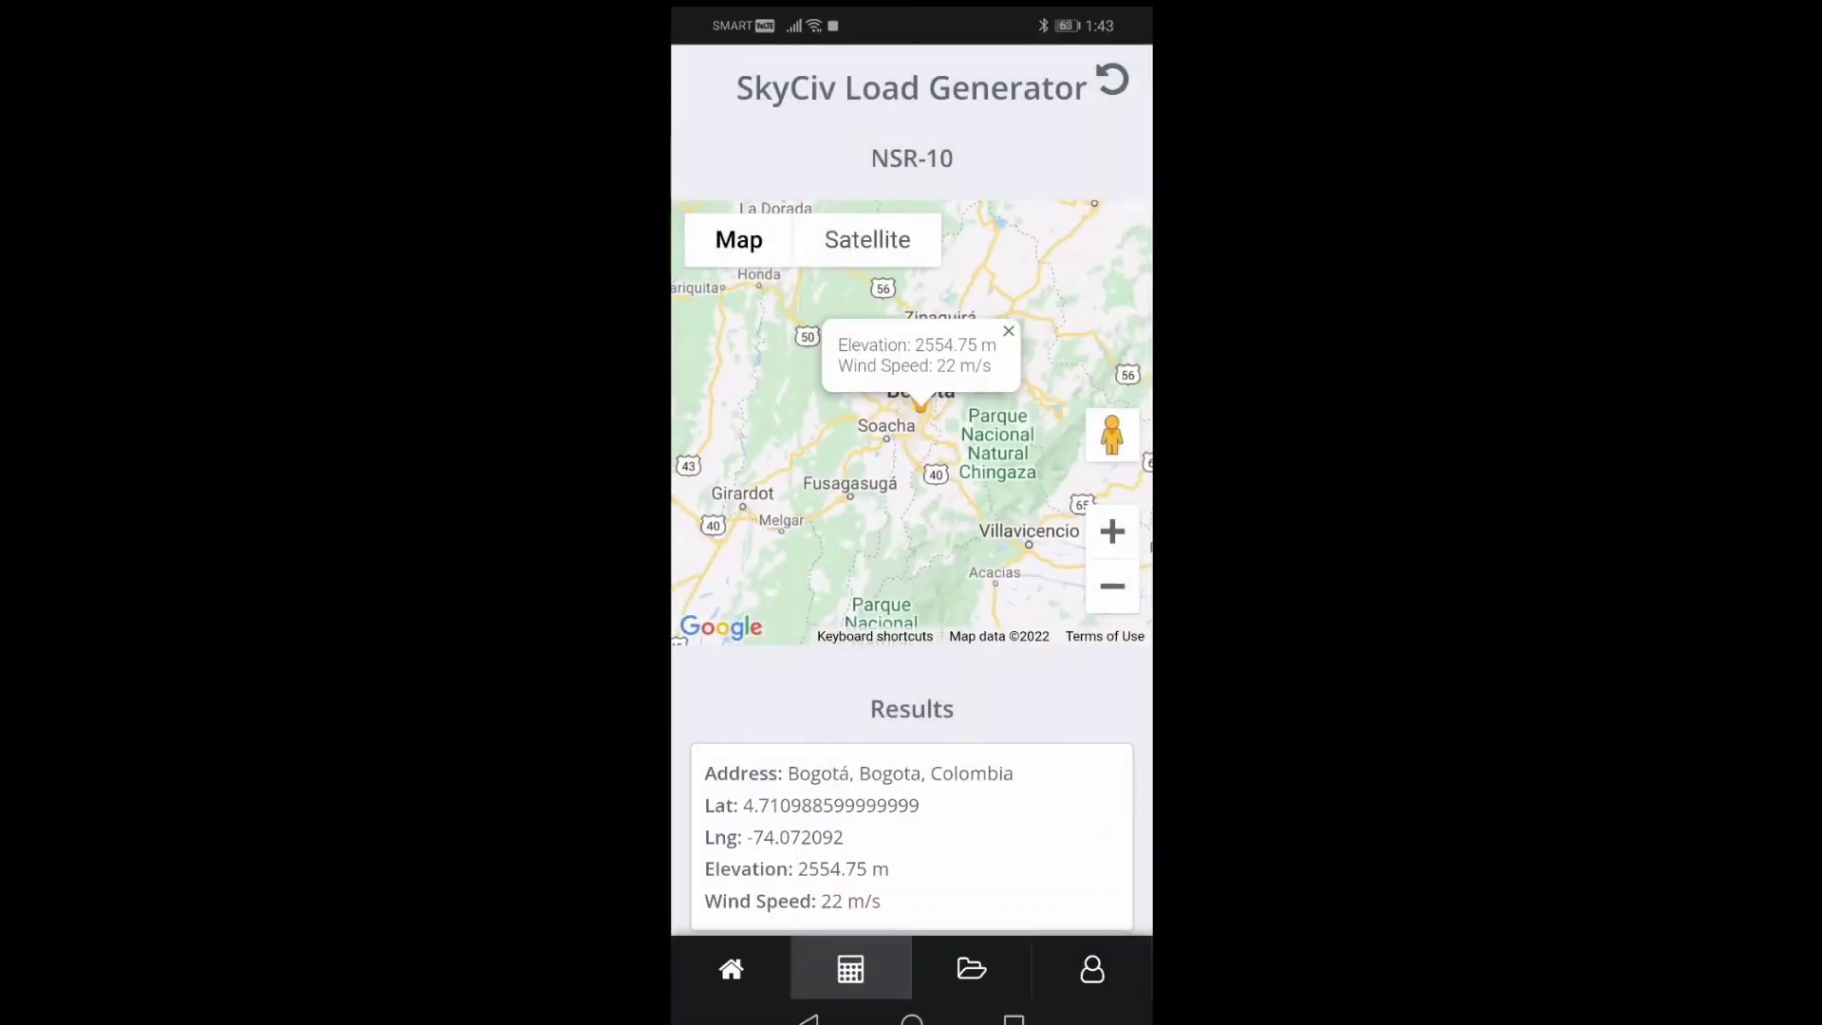
Switch the site to Dallas and bring up the Wind Source Direction choices.
click(1113, 80)
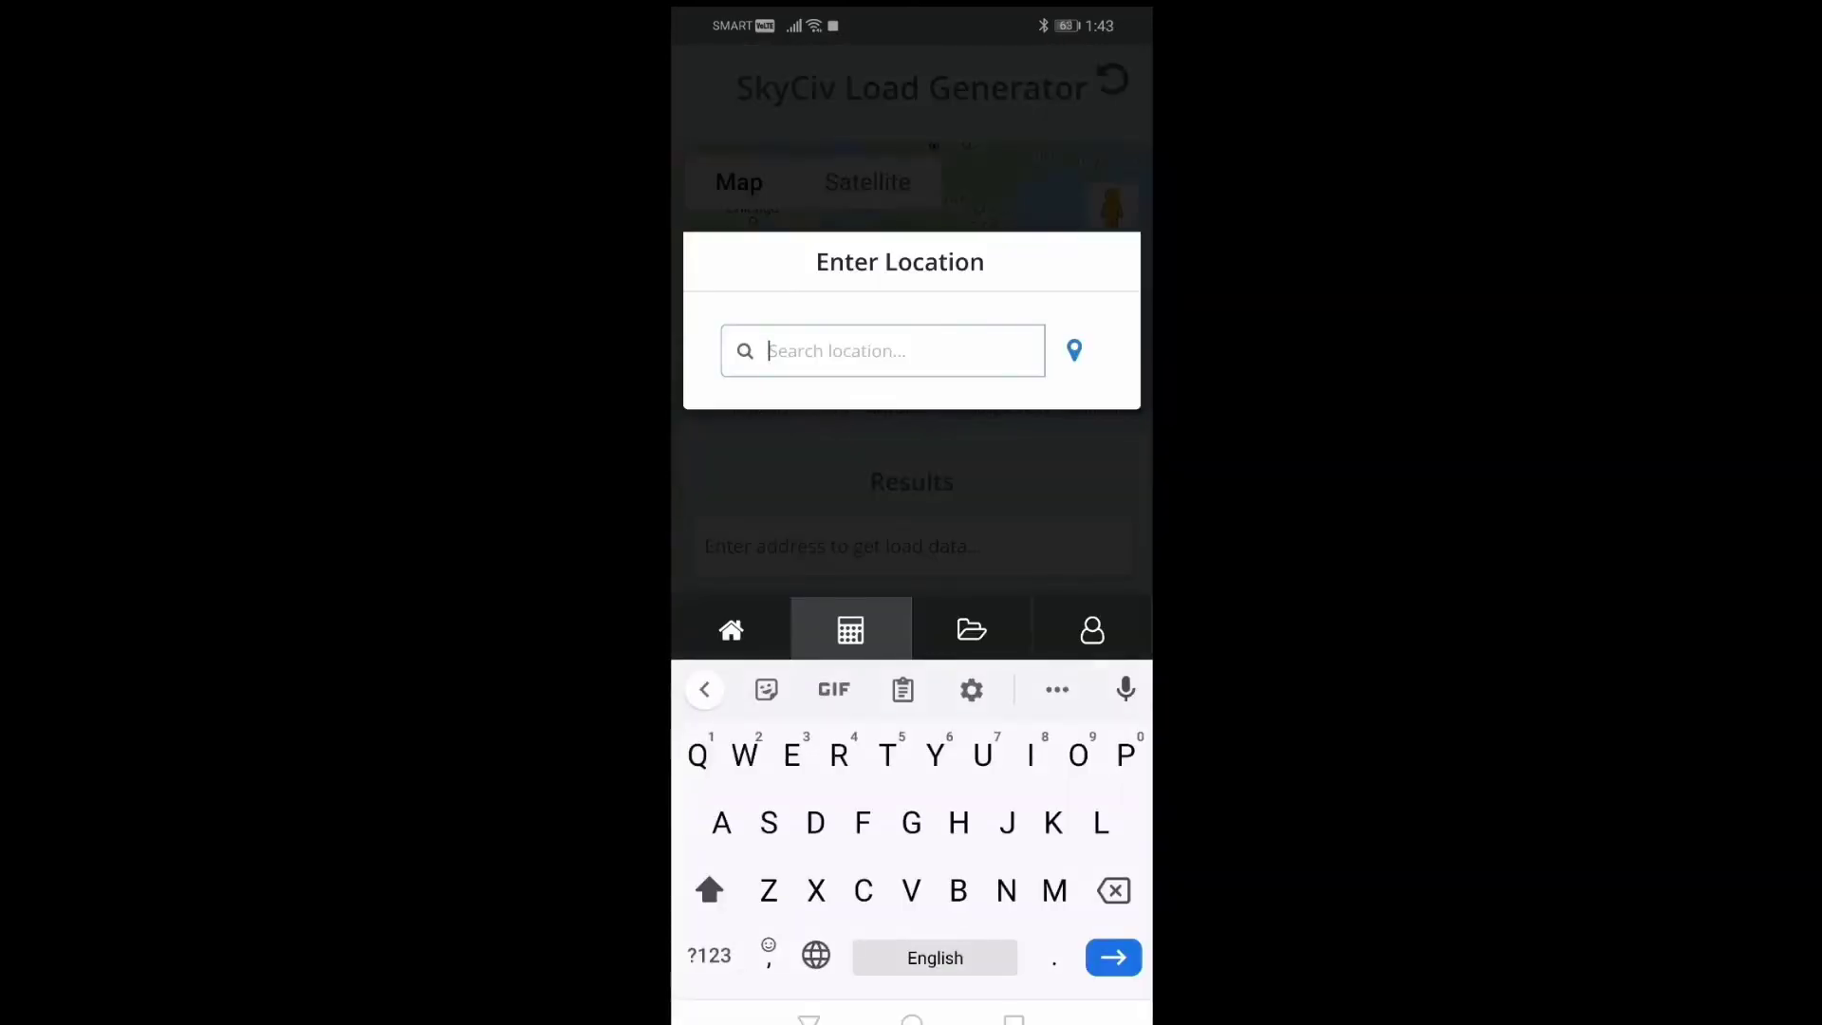
text(Dallas)
click(873, 399)
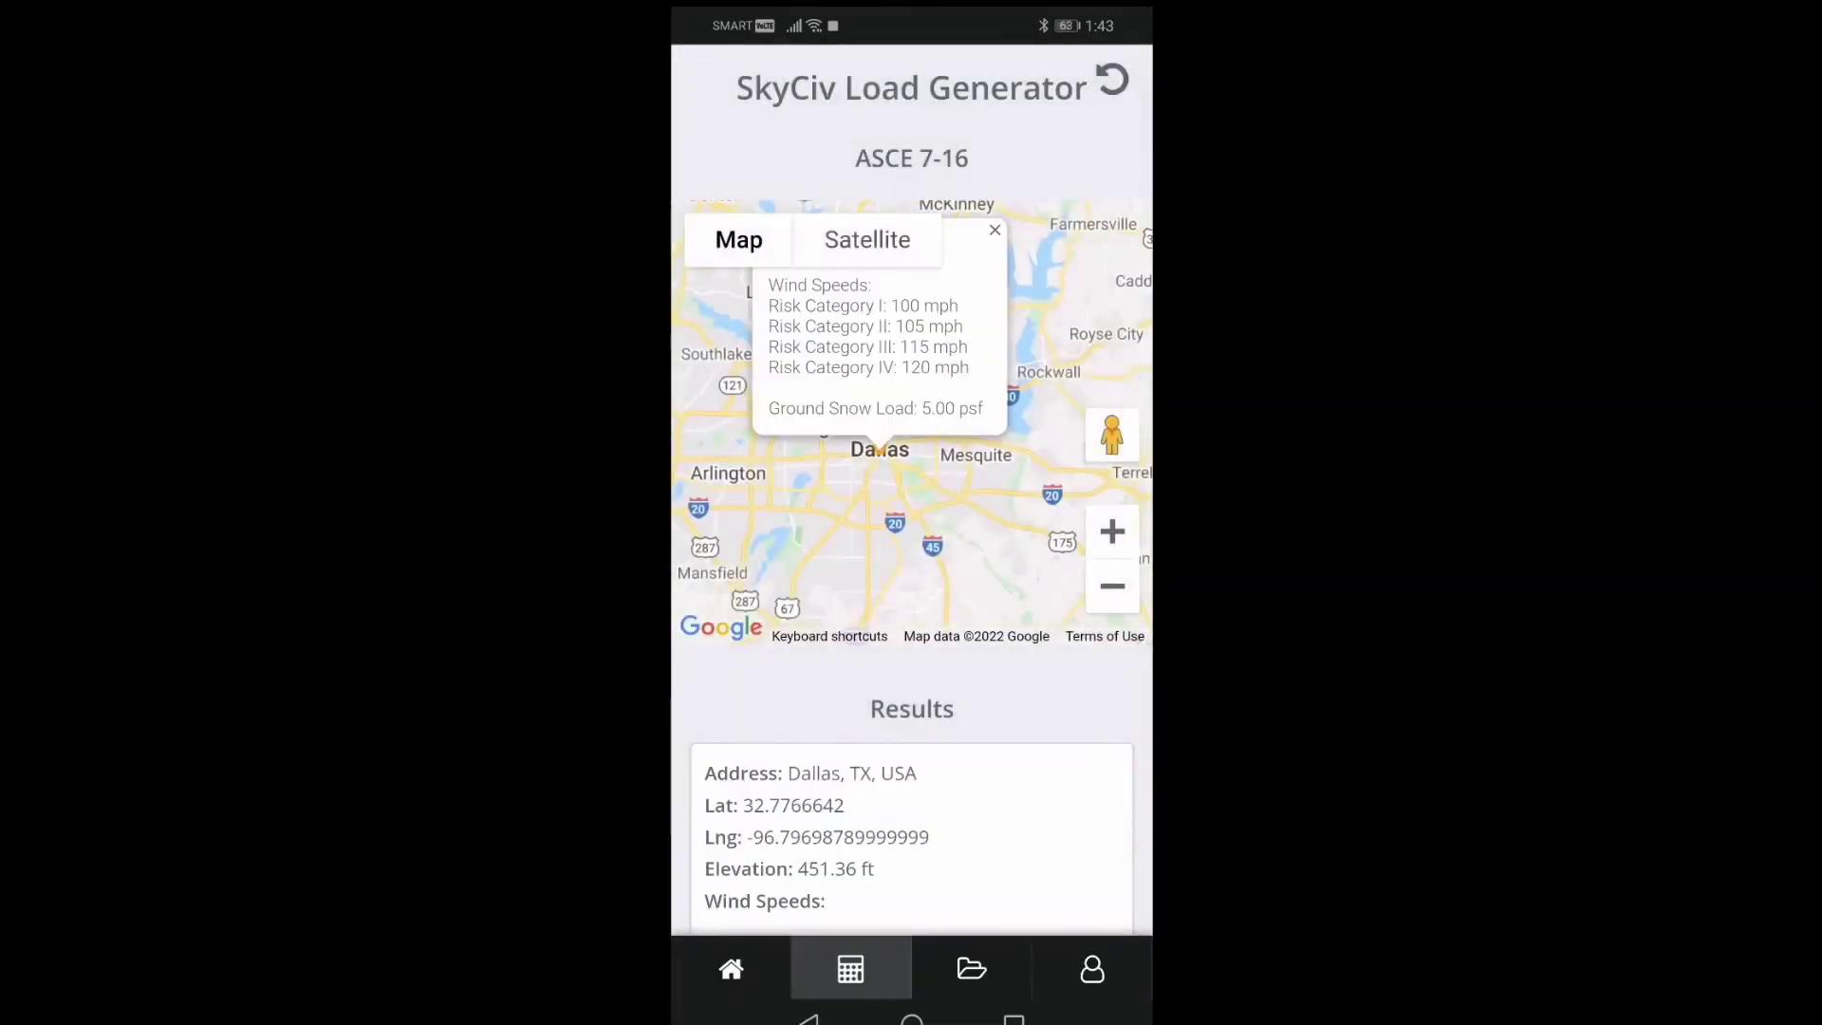
scroll(955, 744, down, 8)
click(1042, 610)
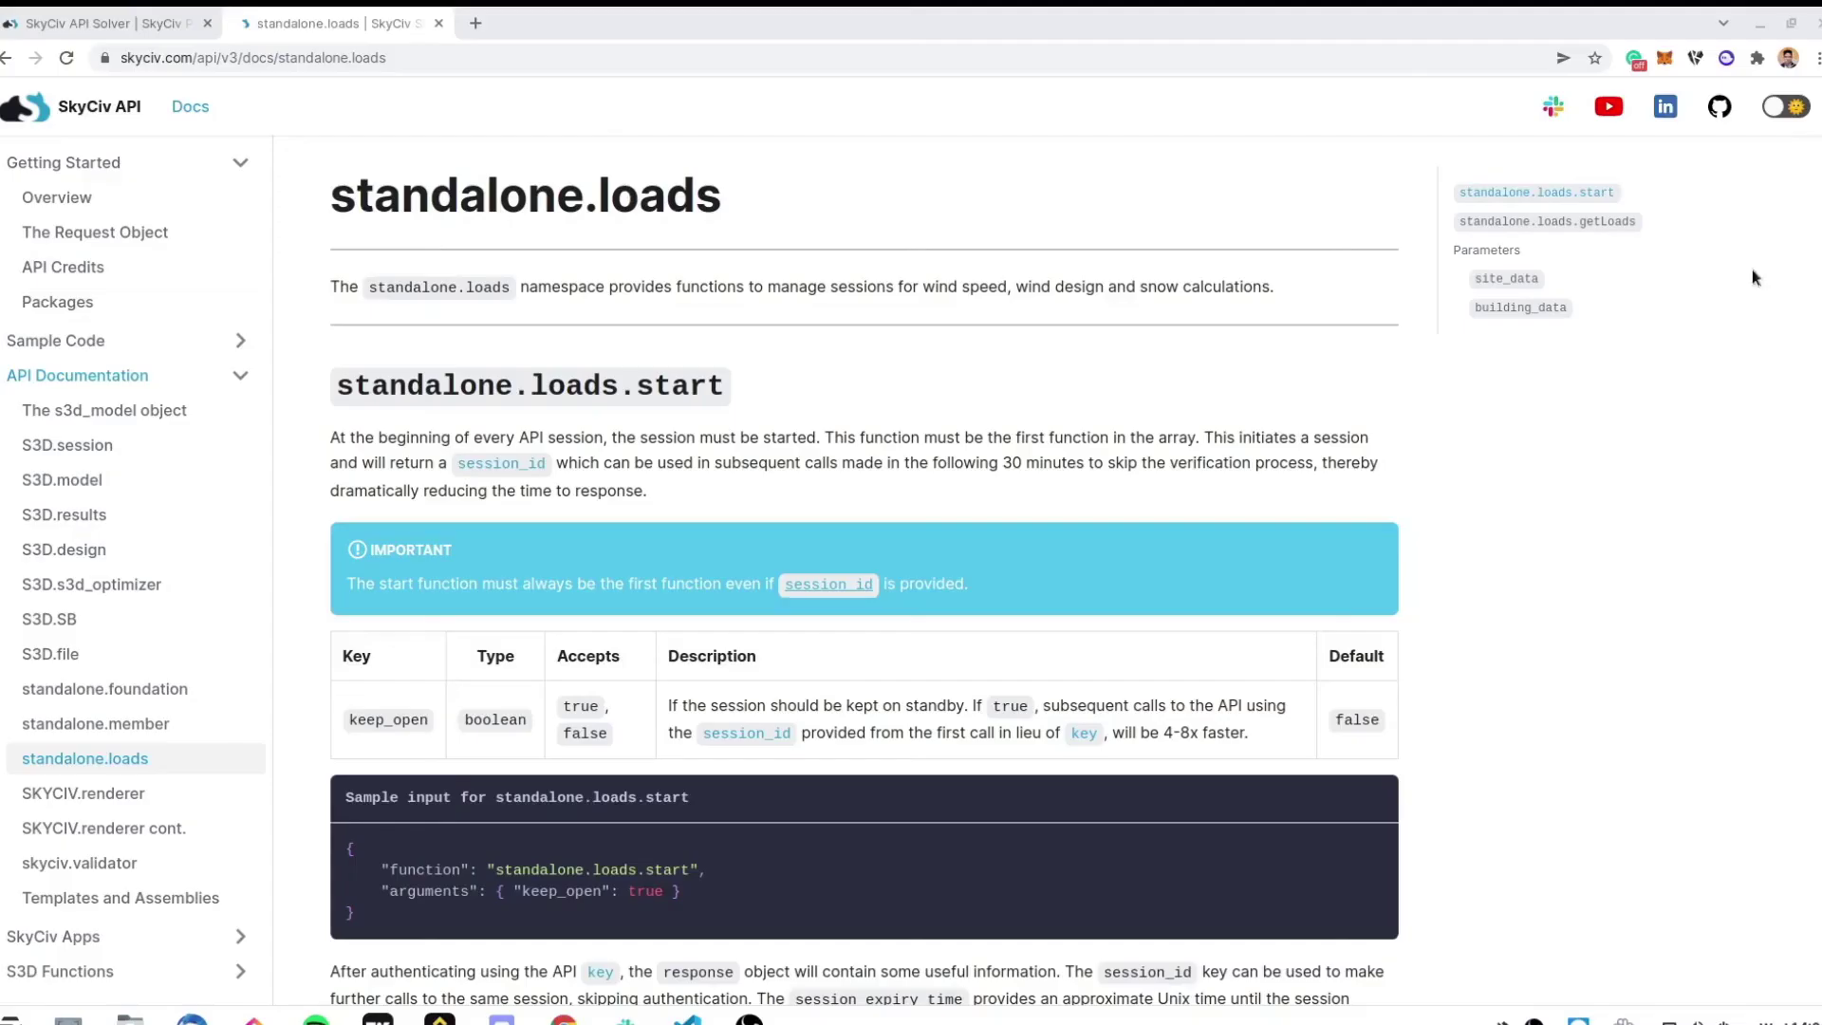
Scroll through the standalone.loads API documentation to review its parameters.
scroll(1752, 269, down, 20)
scroll(1752, 615, down, 20)
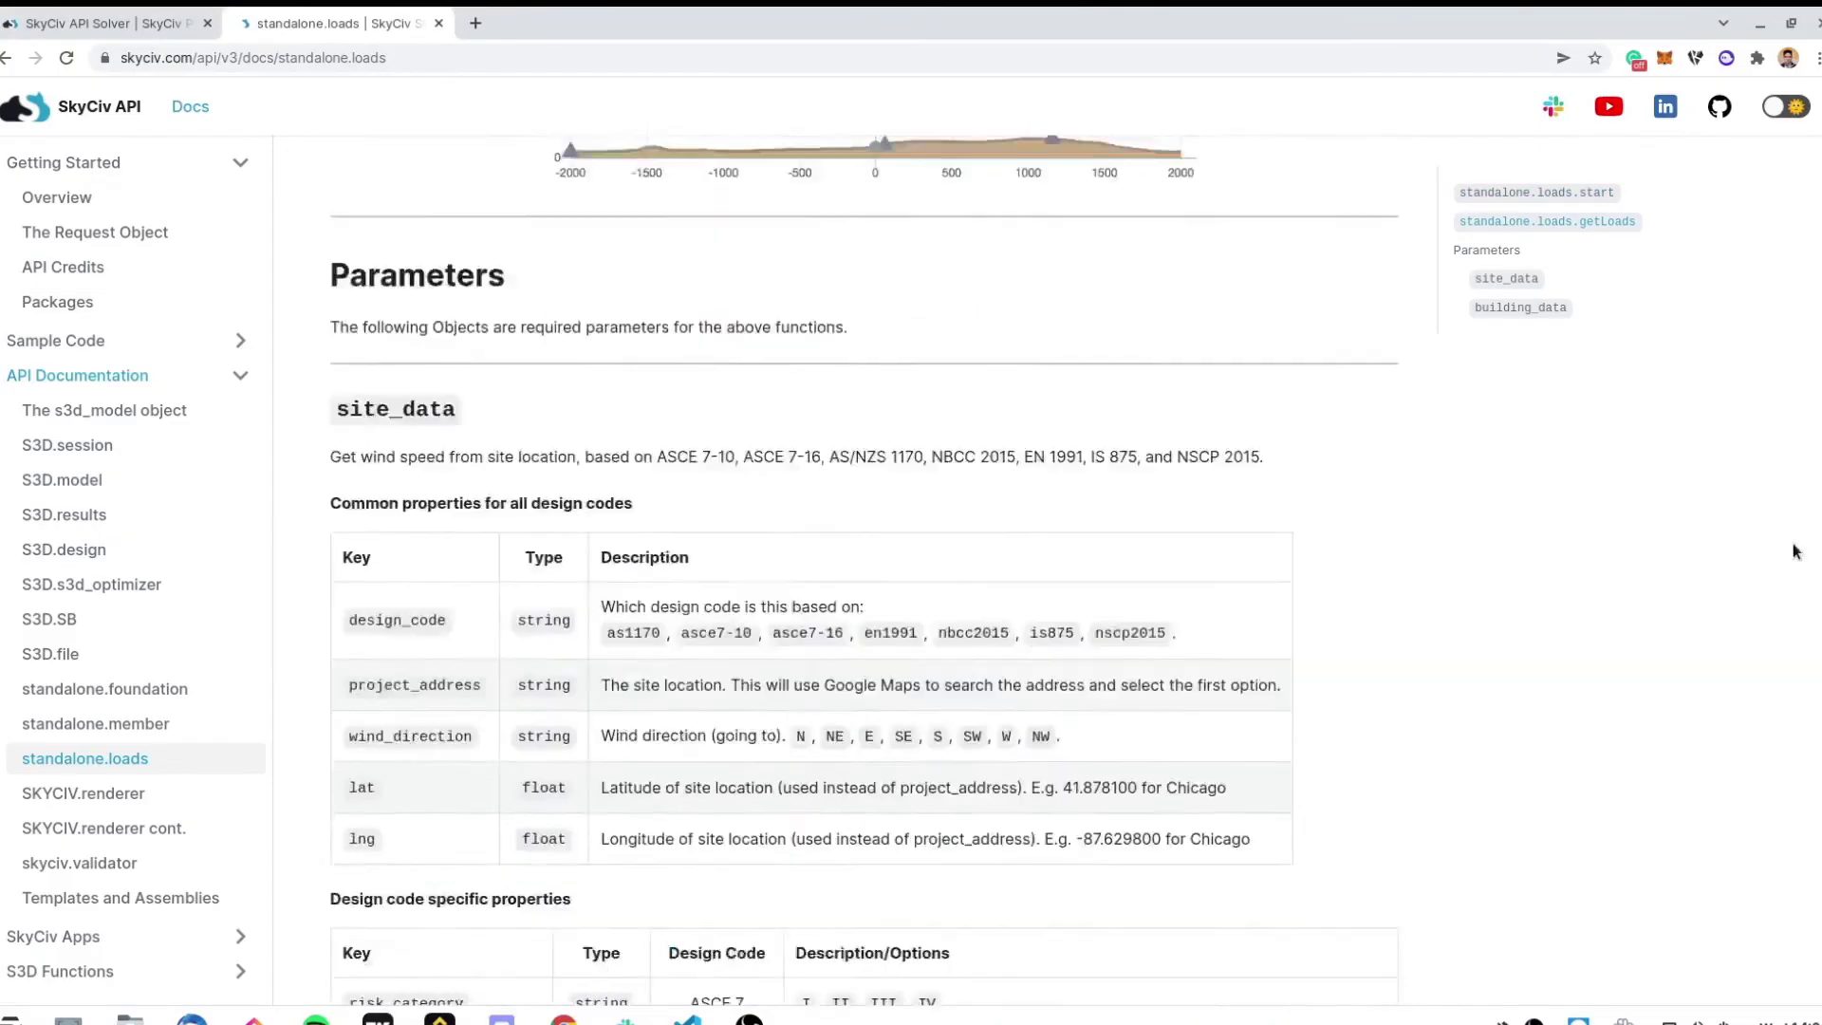
scroll(1735, 727, down, 15)
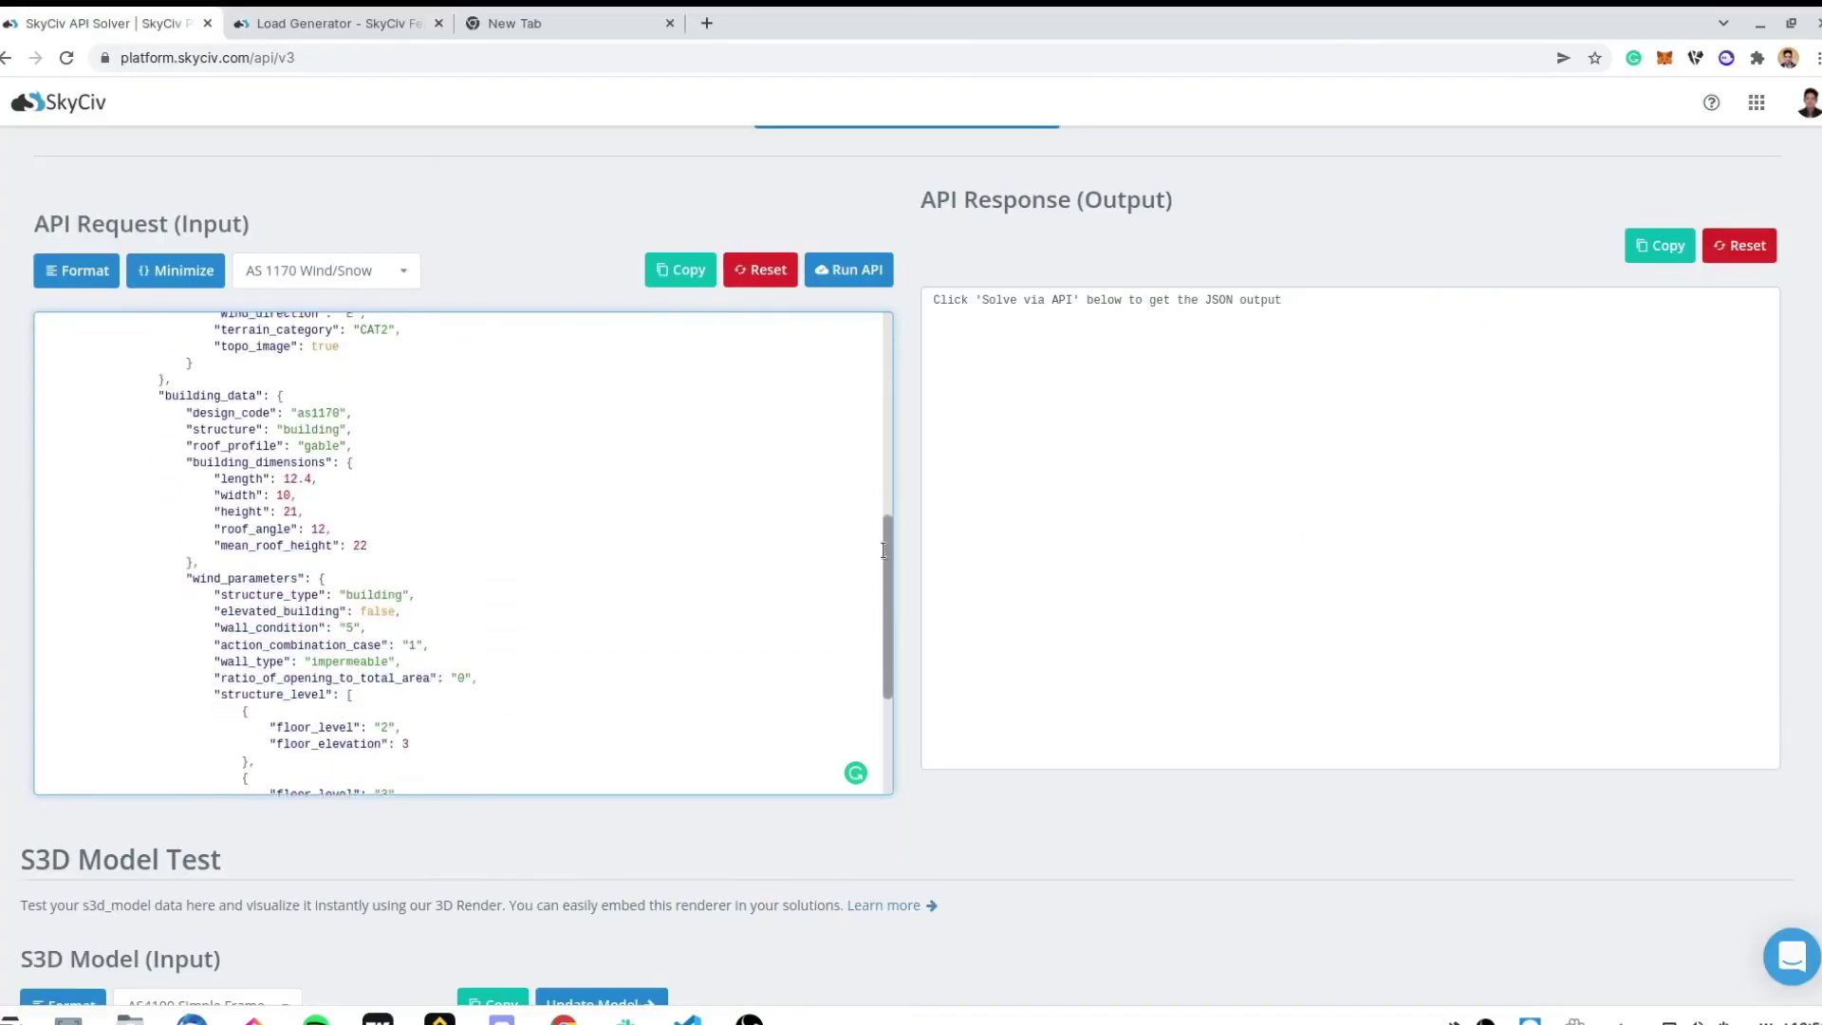
scroll(881, 632, down, 3)
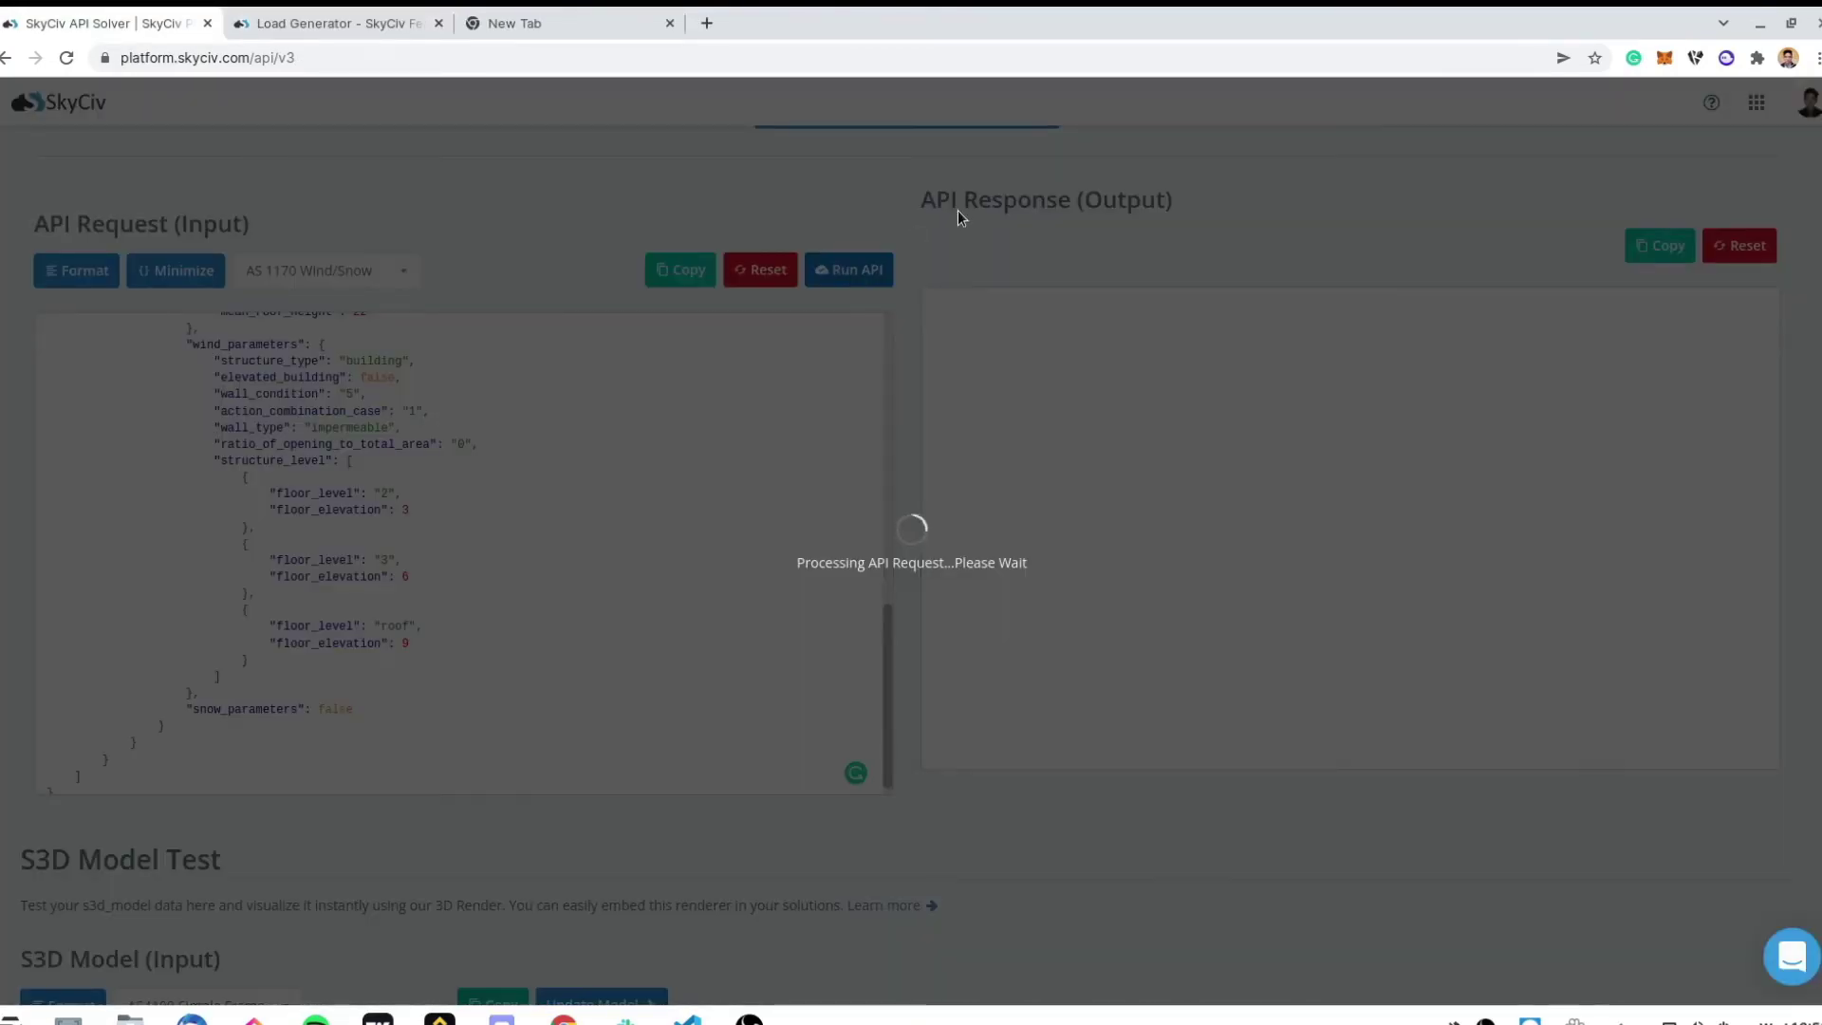
scroll(1614, 474, down, 10)
scroll(1594, 470, down, 5)
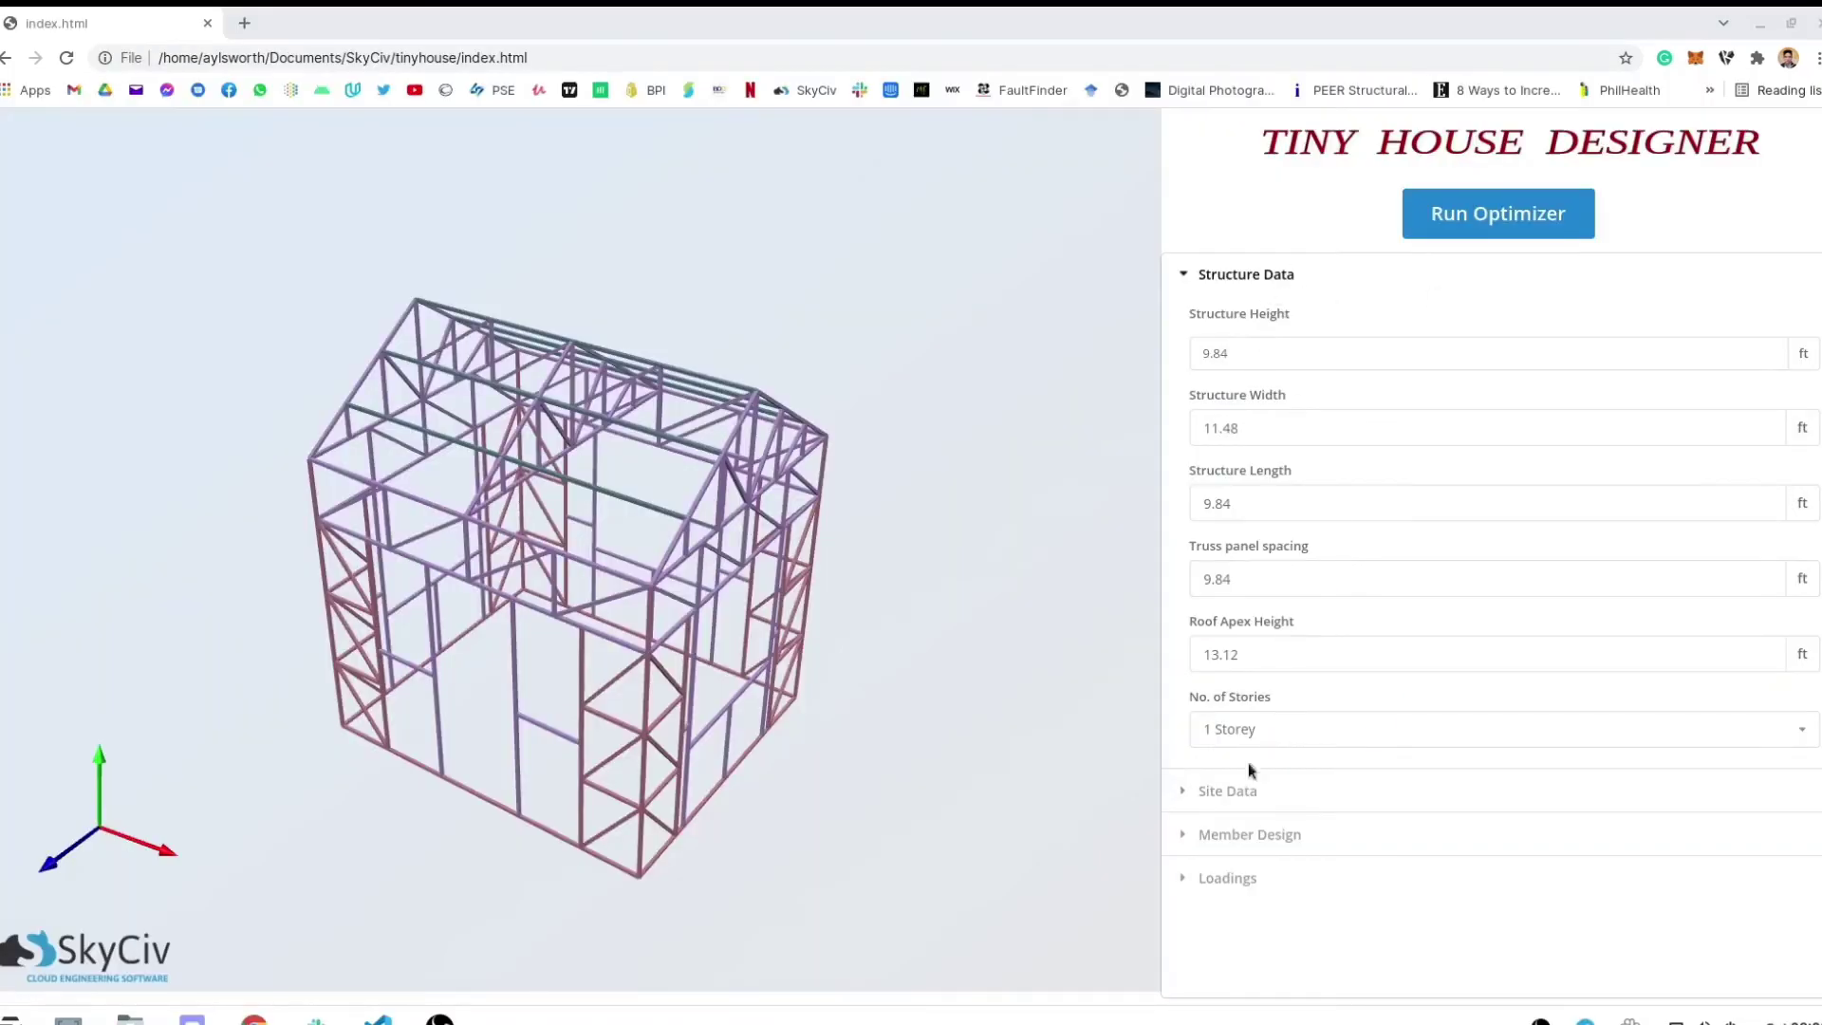
Set the Tiny House Designer frame's number of stories to 2 Storeys.
click(1251, 787)
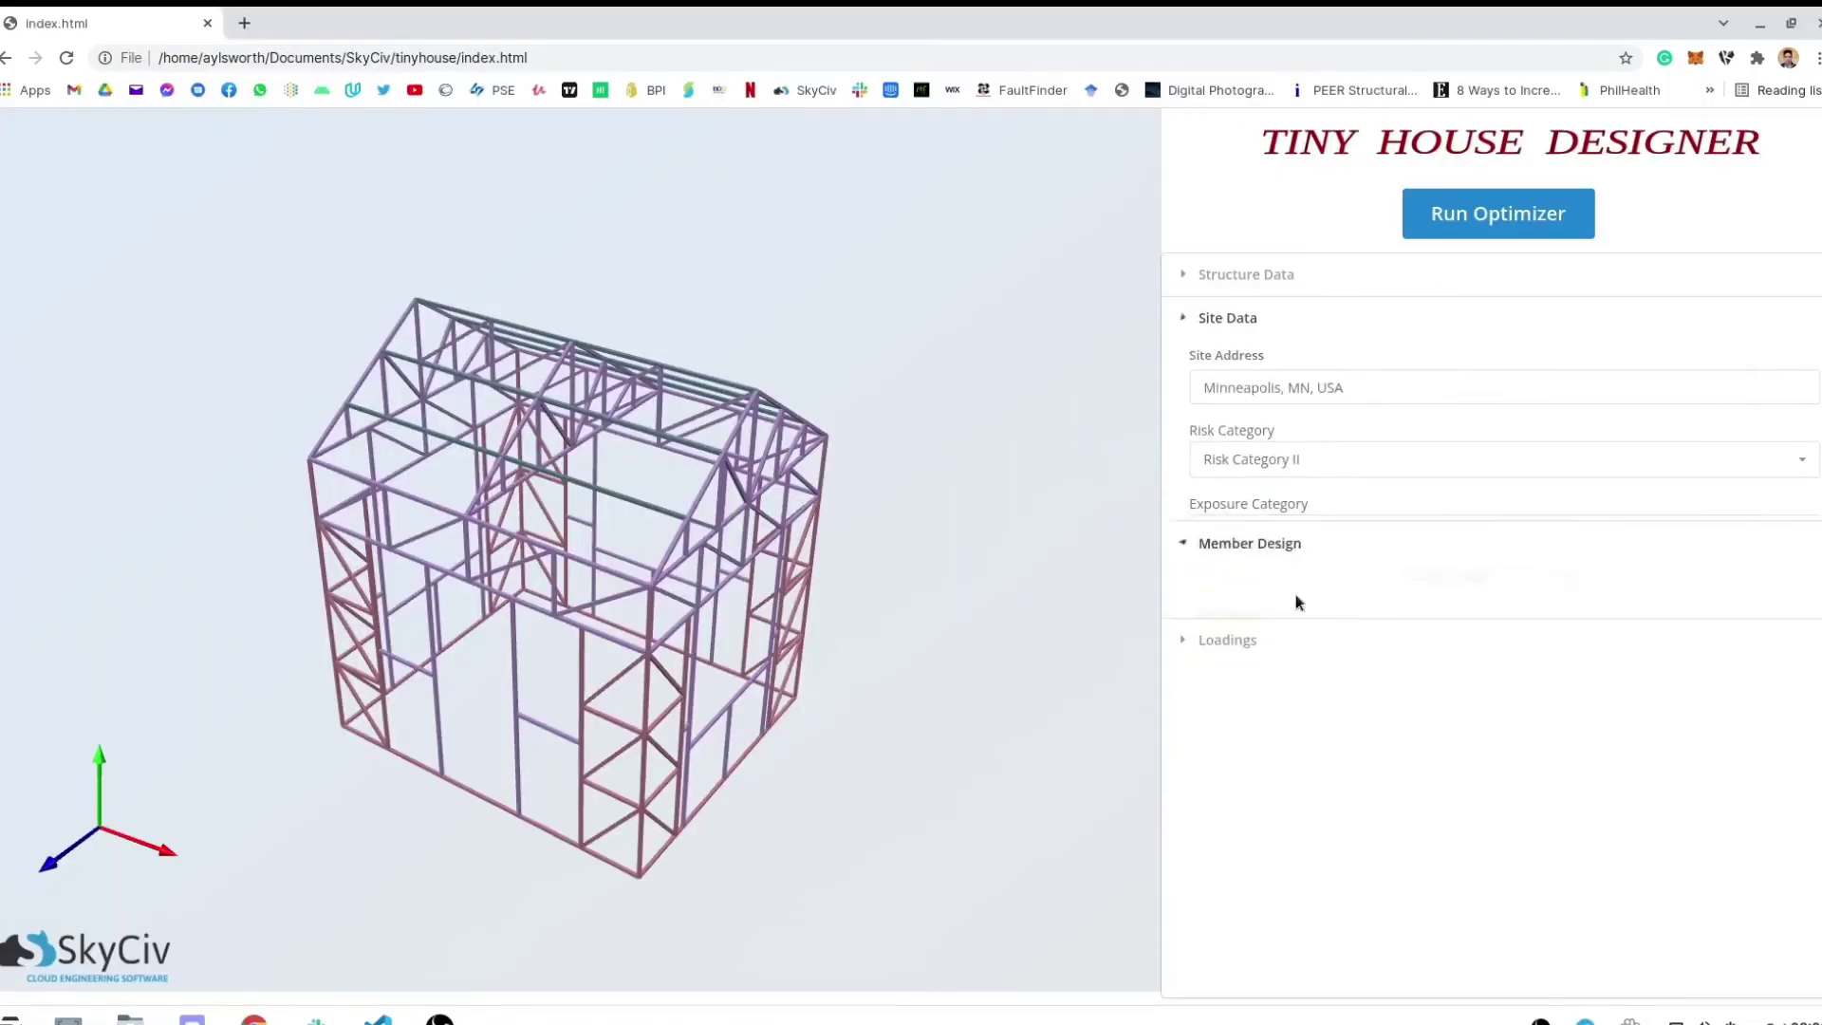
click(1310, 541)
click(1517, 404)
click(1348, 671)
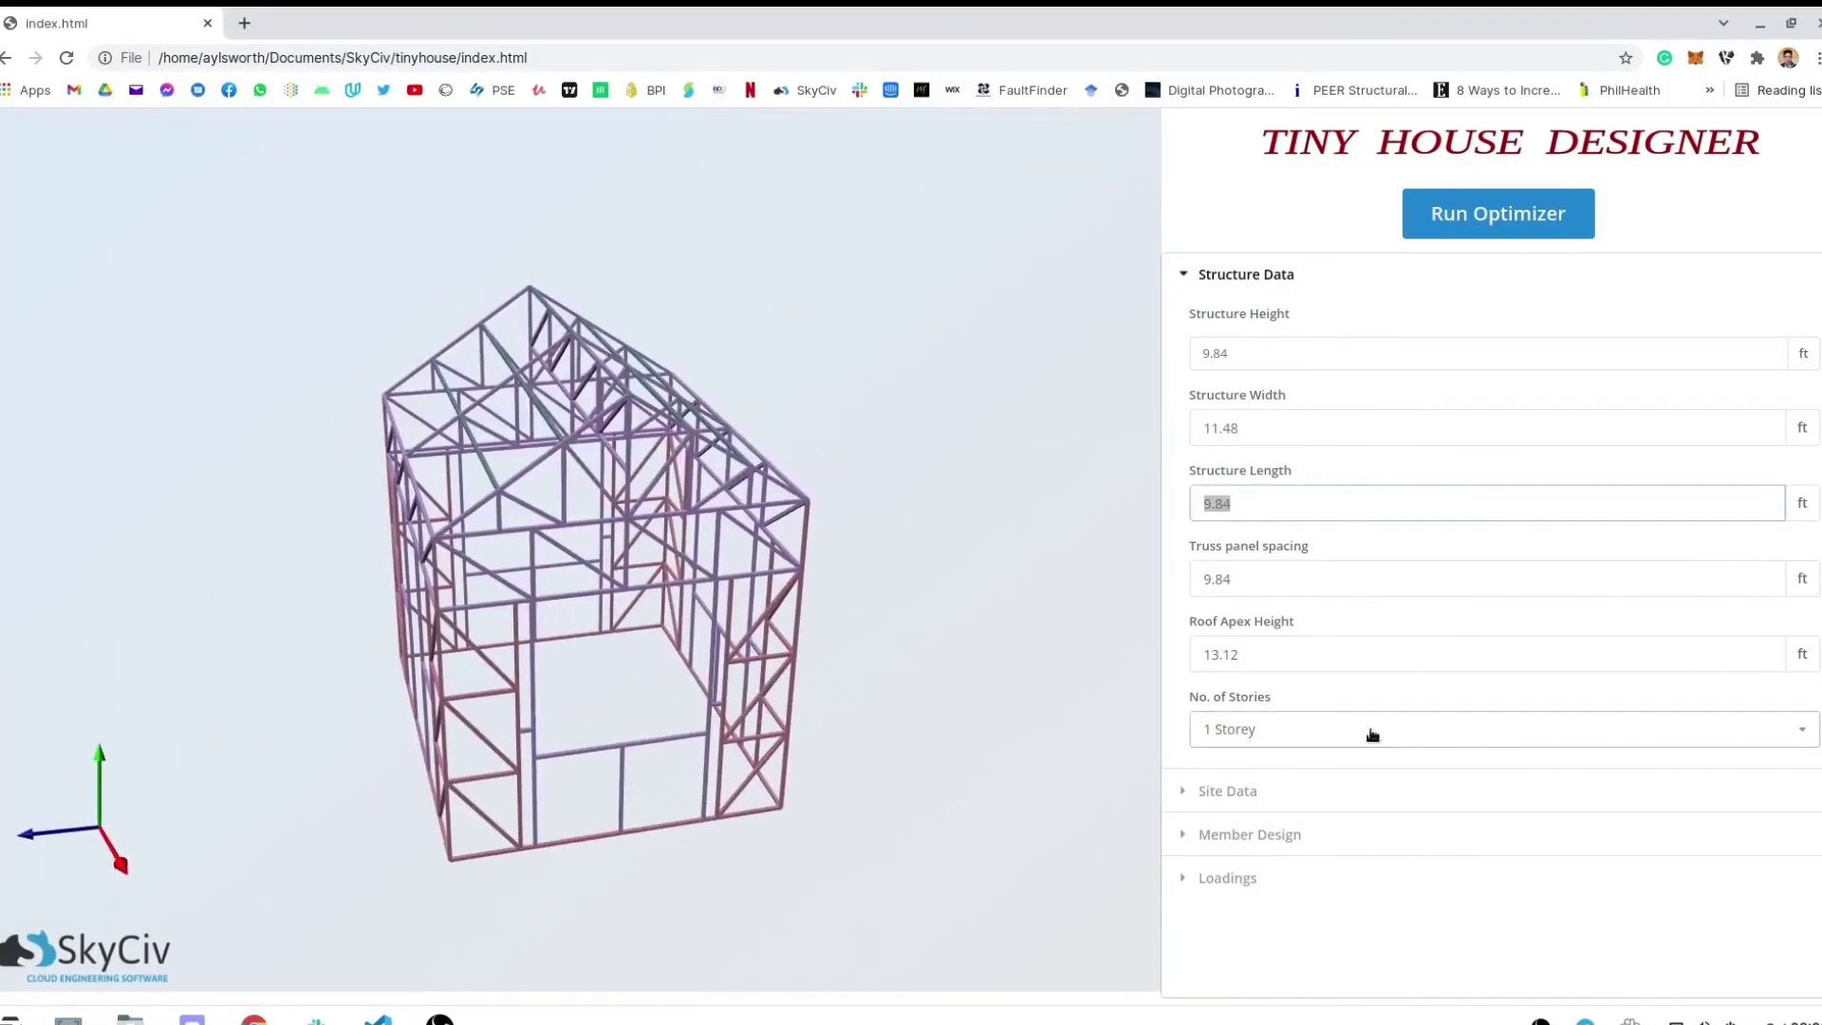
click(1376, 737)
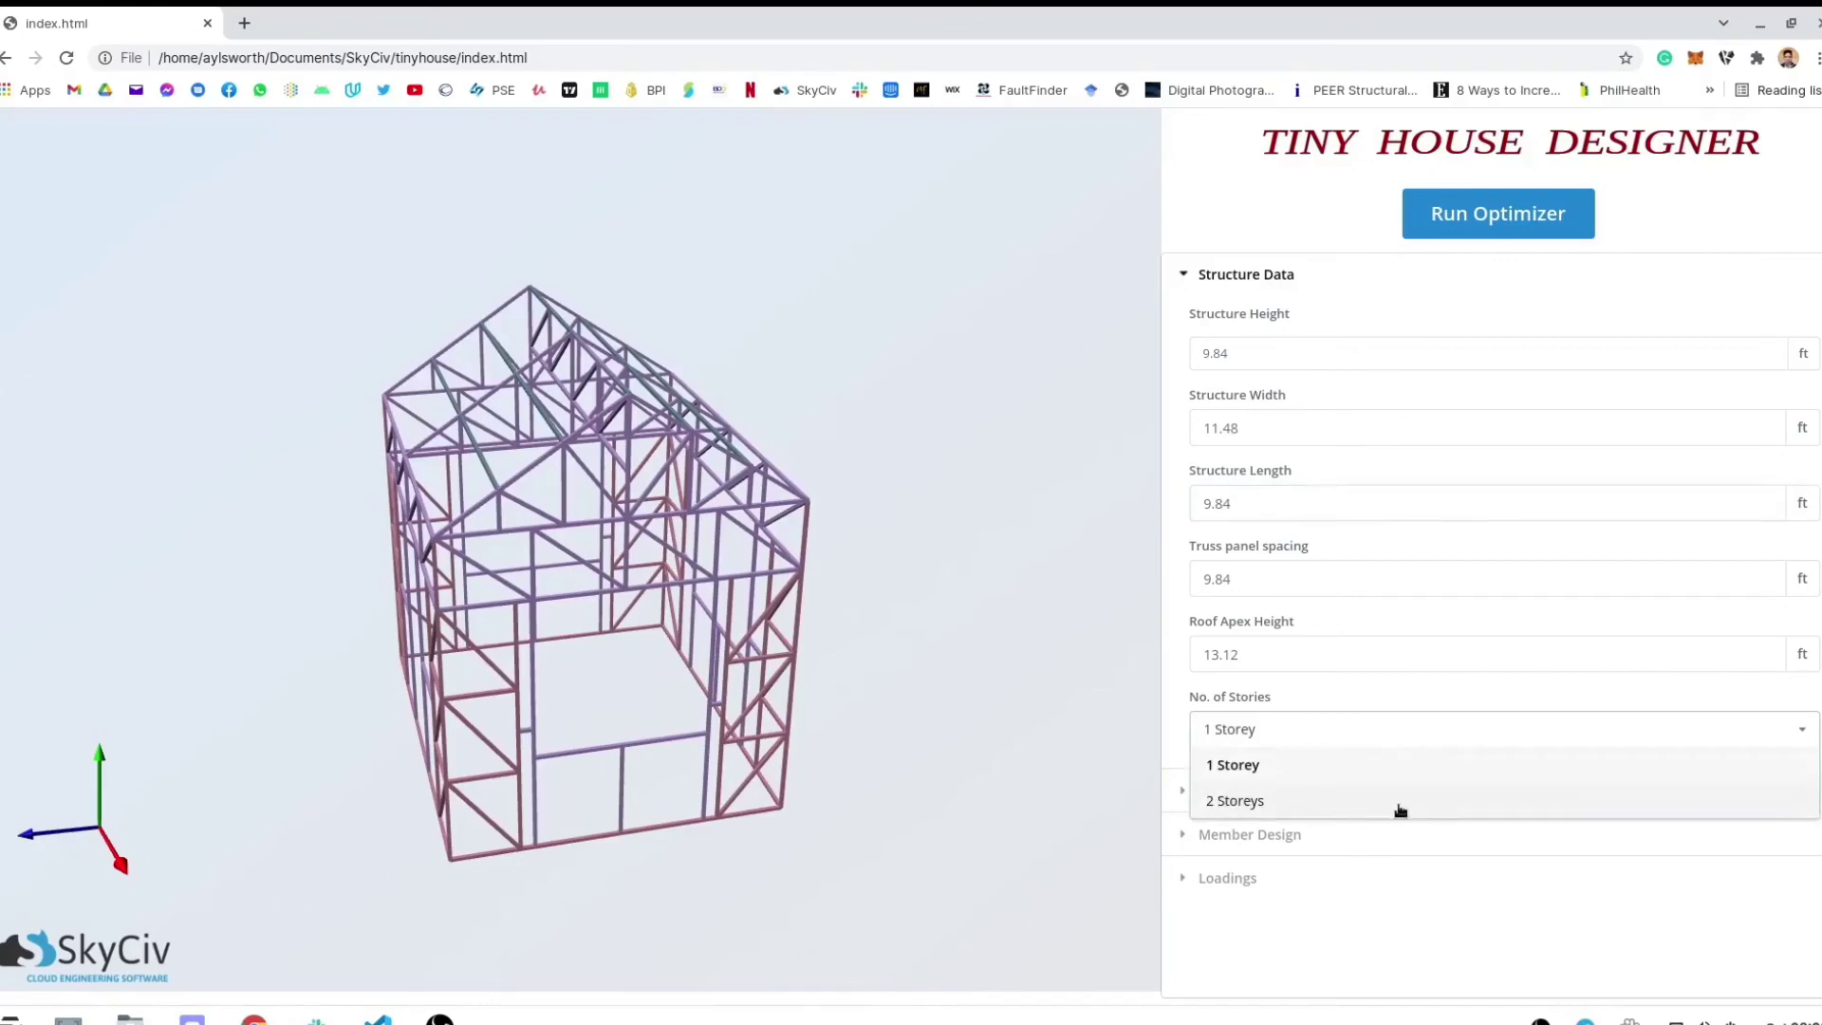
click(1399, 806)
Change the structure width to 13 ft and run the optimizer to generate loads.
drag(1259, 427, 1198, 430)
text(13)
click(1247, 504)
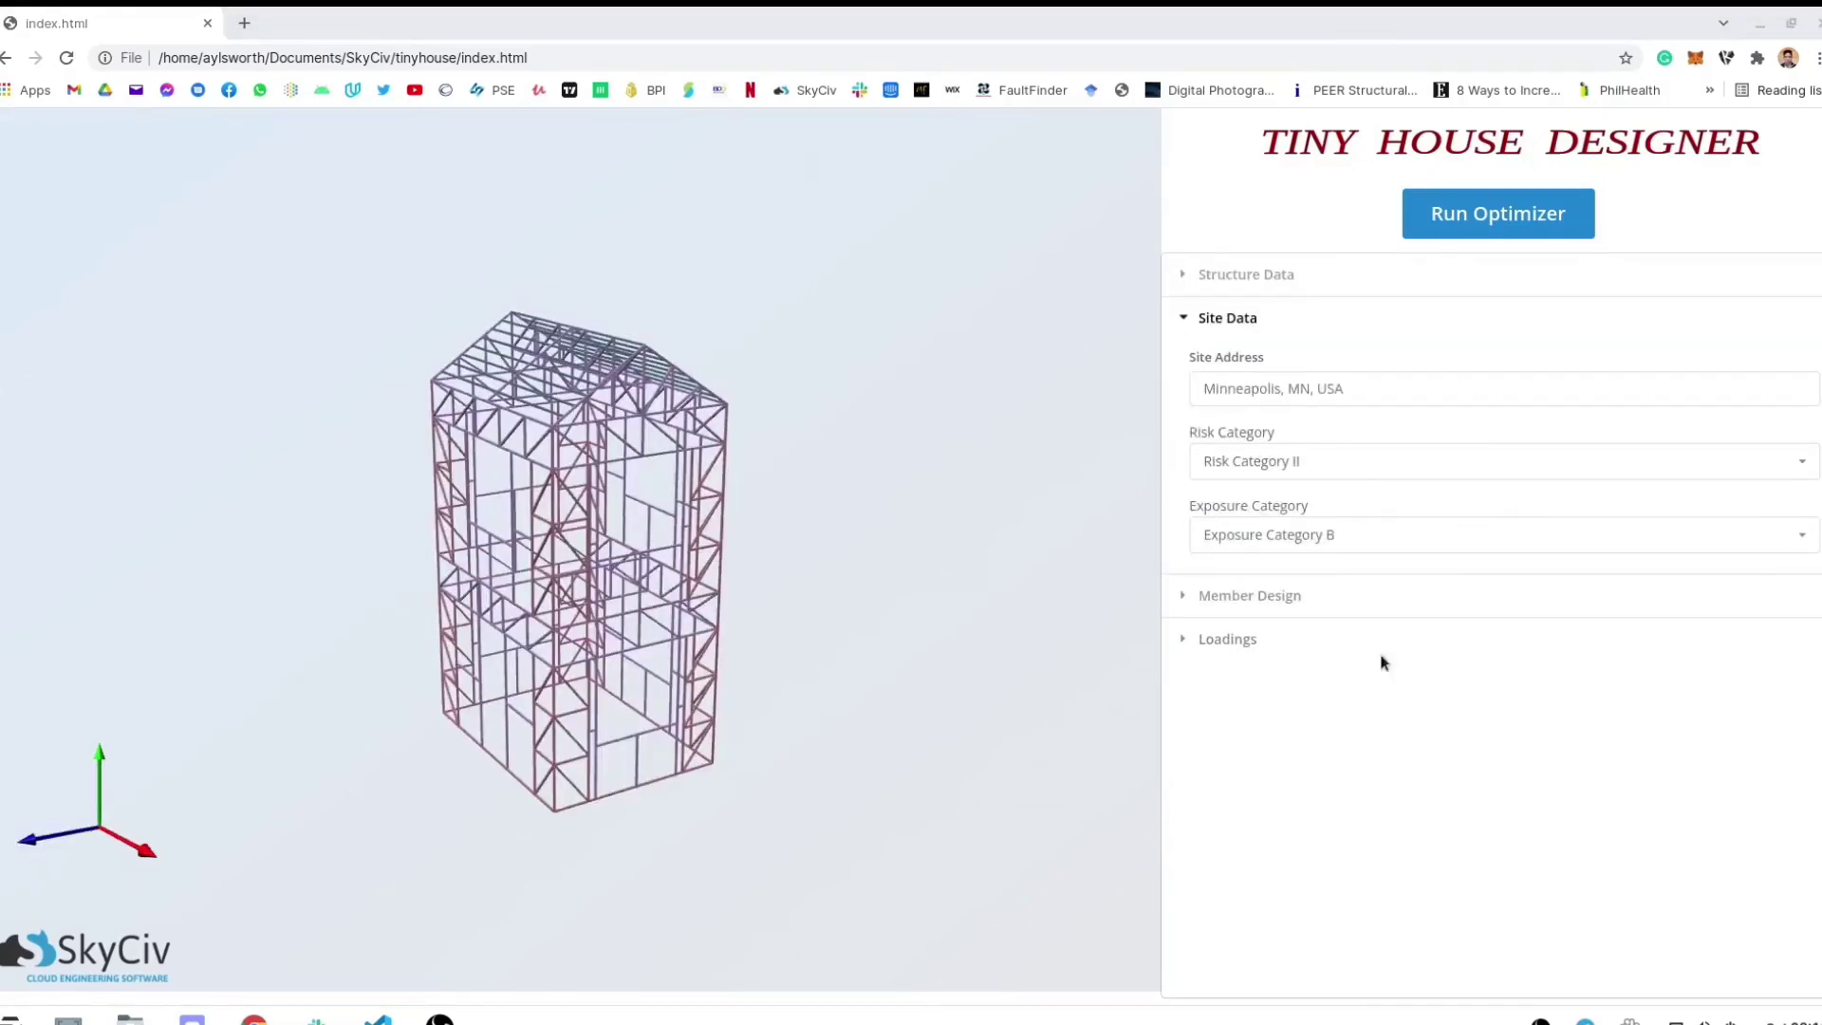
click(1367, 640)
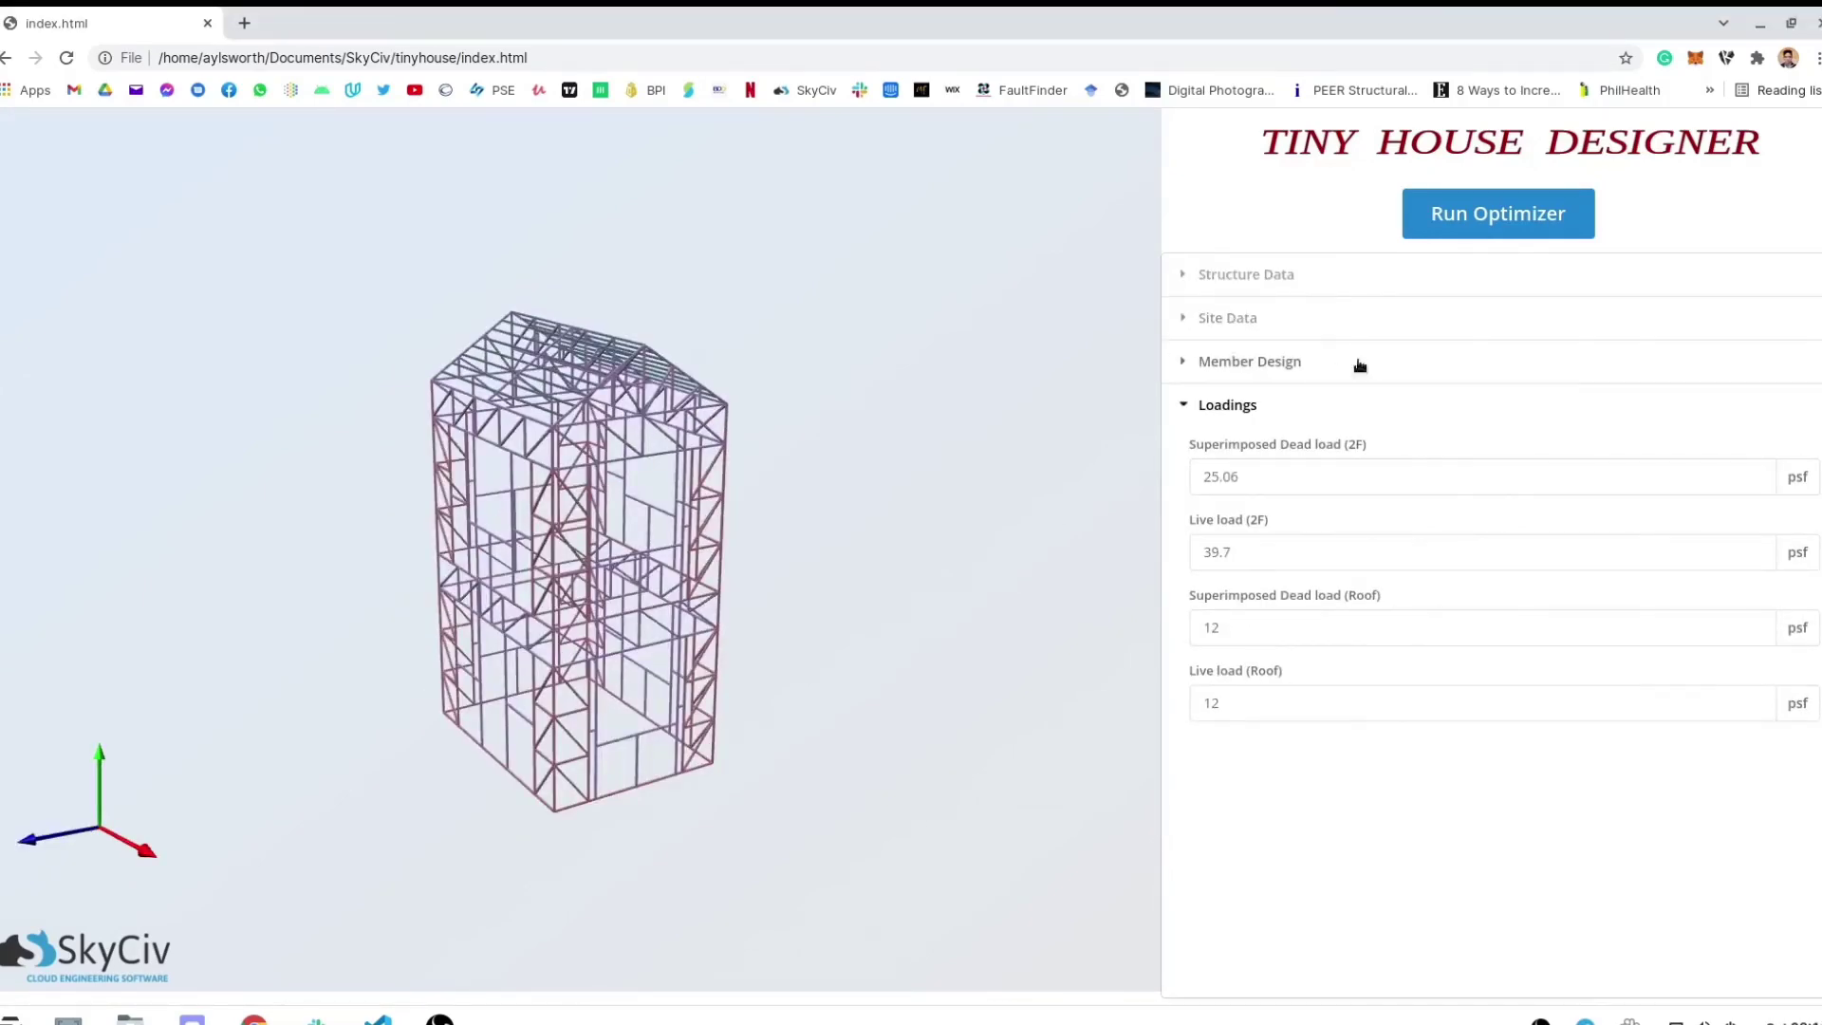
click(1547, 220)
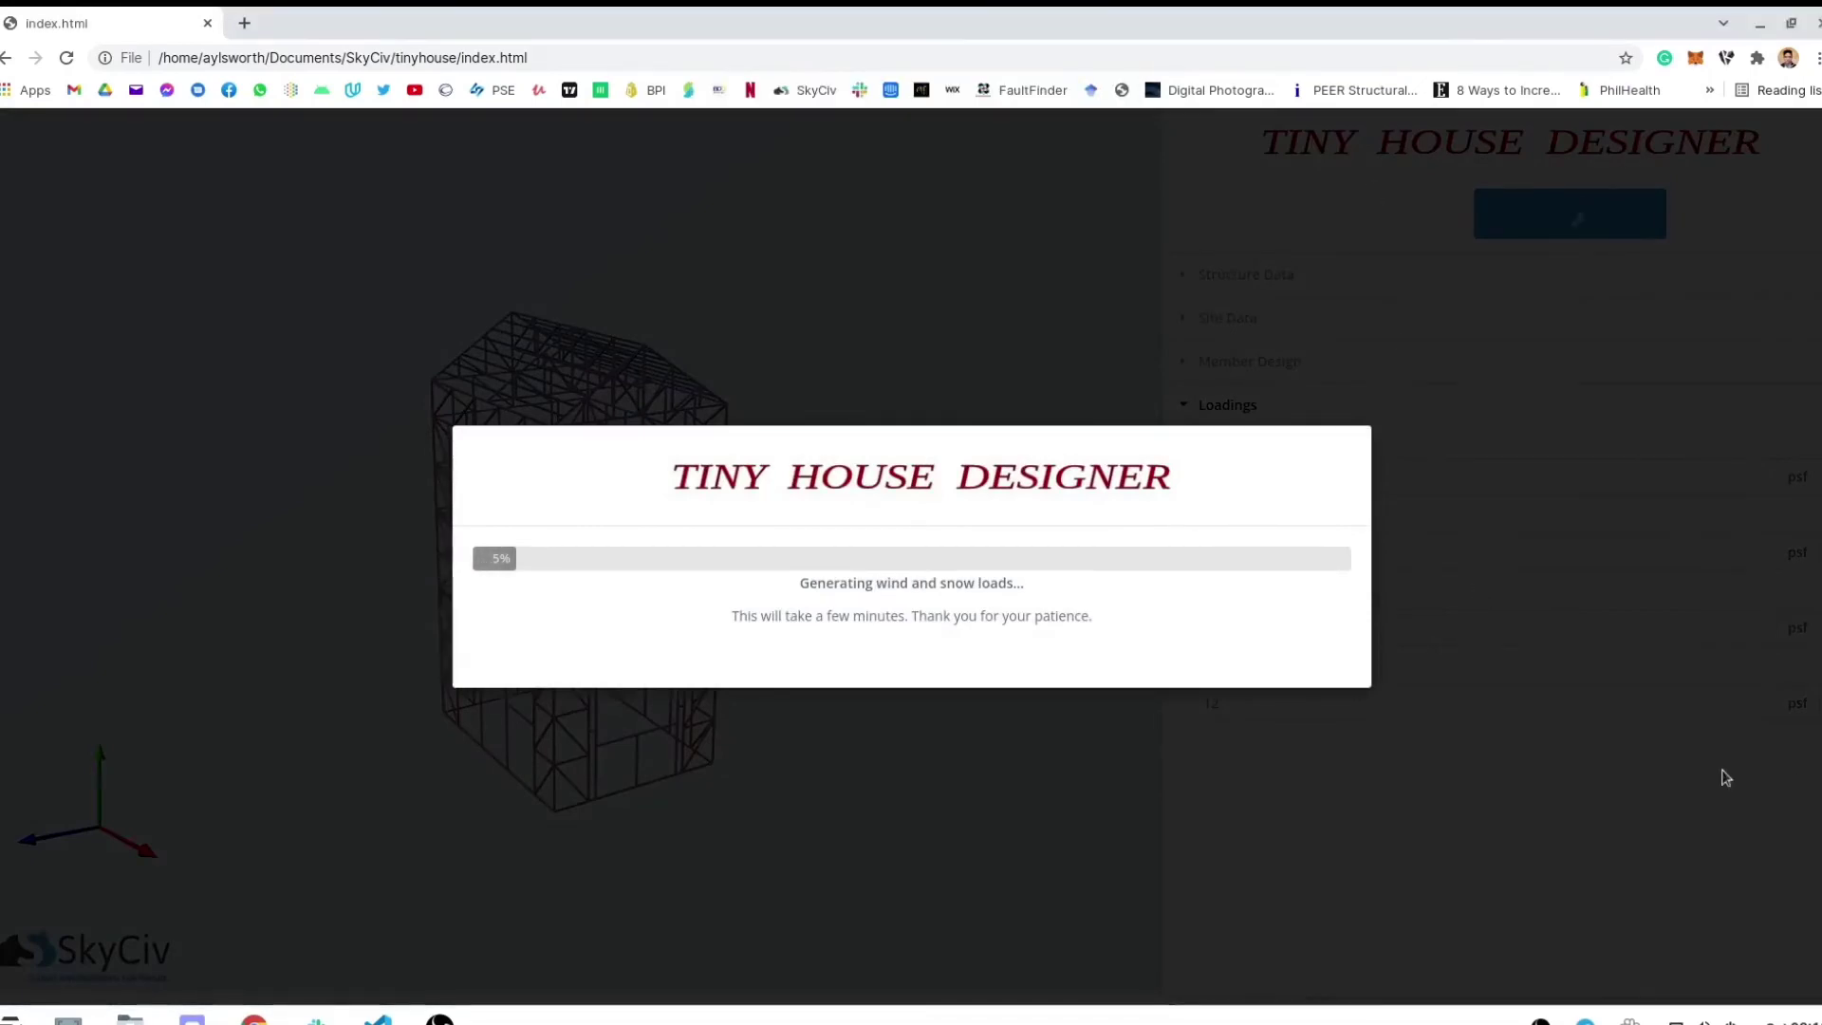